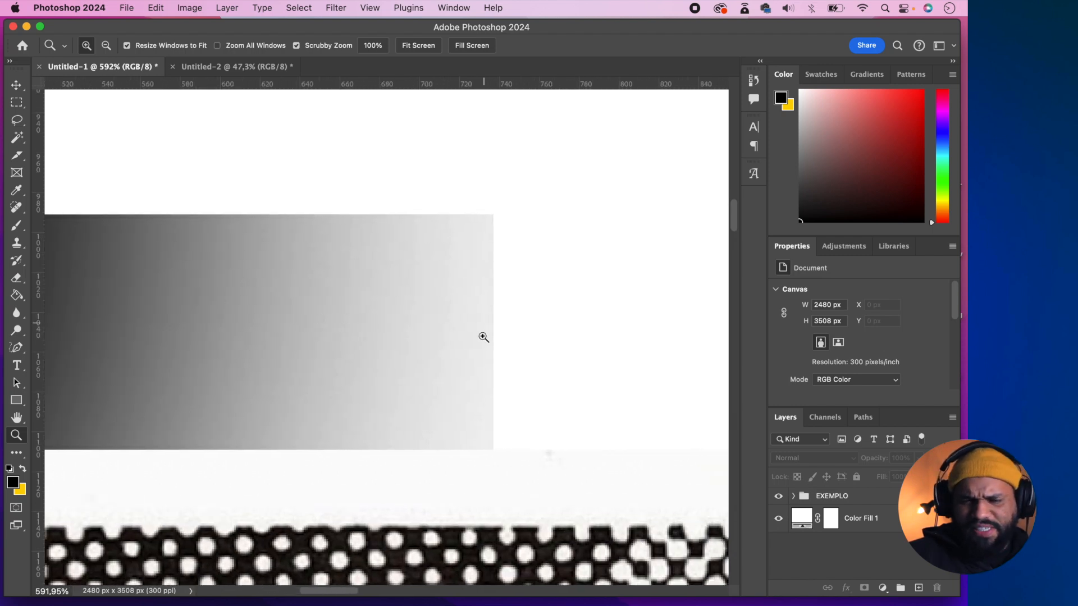
- Examine the smooth black-to-white gradient bar up close, down to its individual pixels
scroll(264, 335, left, 7)
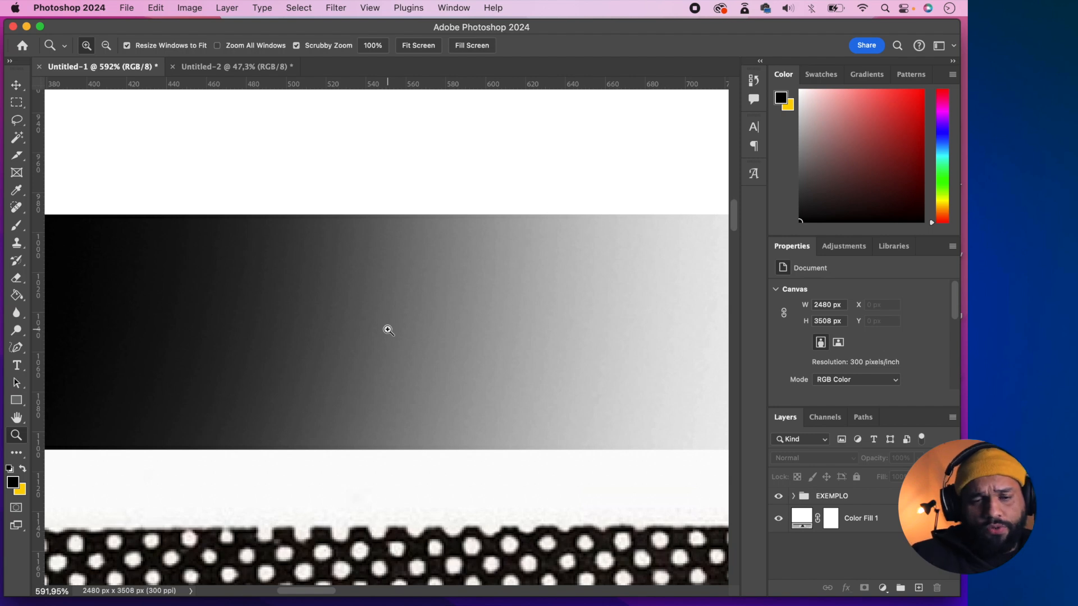
scroll(422, 366, down, 2)
scroll(422, 367, up, 1)
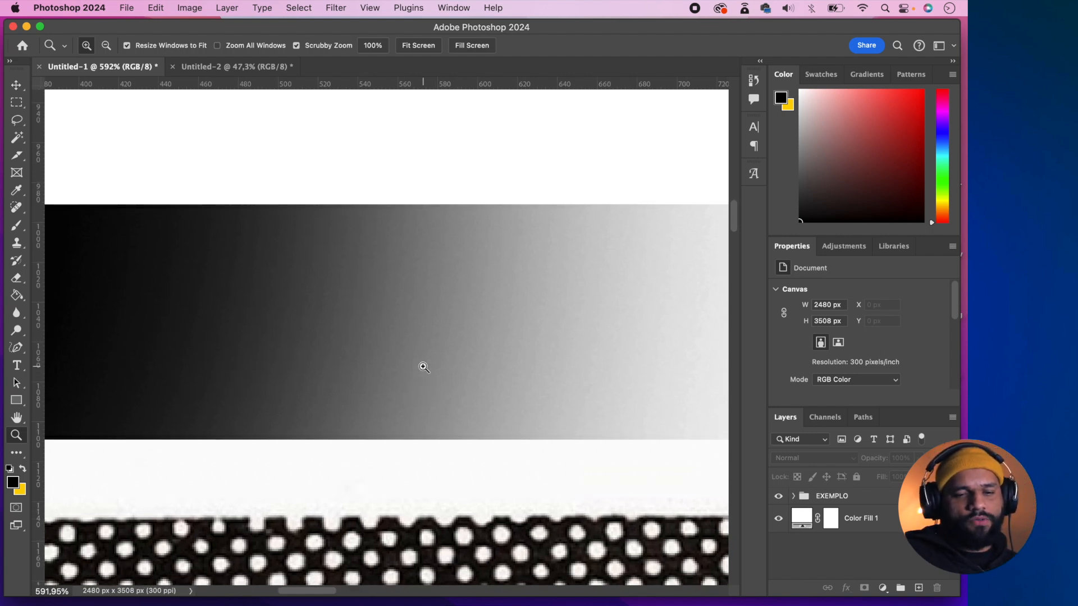
drag(378, 303, 466, 335)
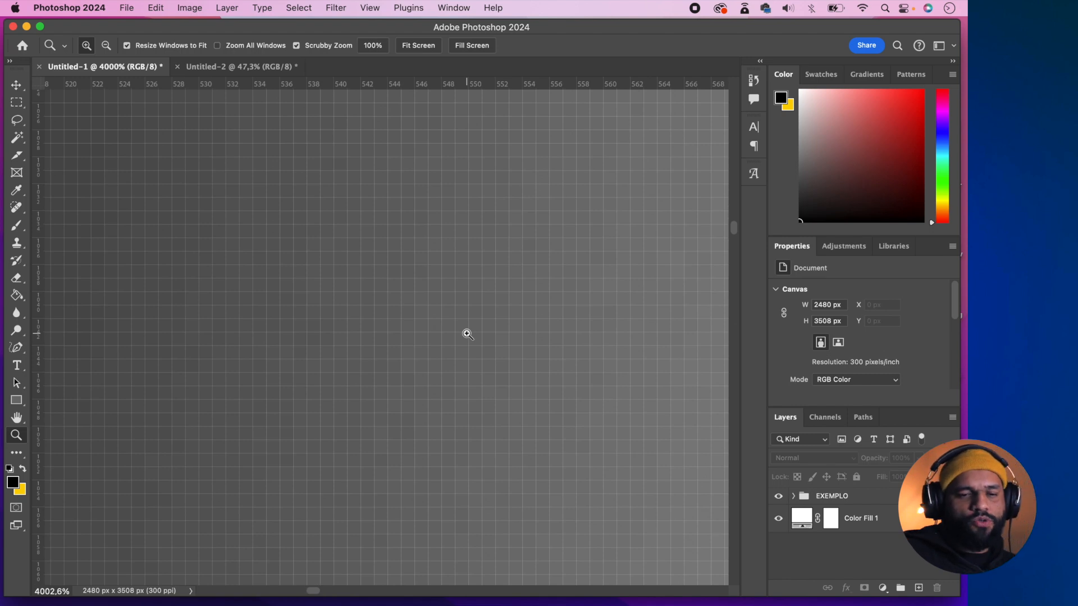
drag(421, 320, 446, 339)
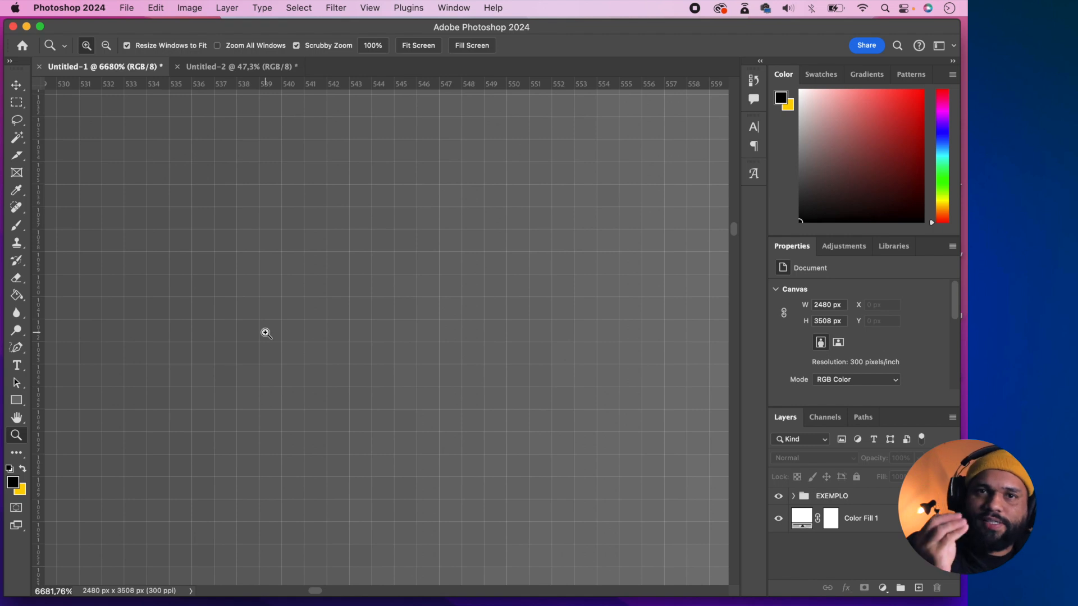
drag(465, 332, 426, 336)
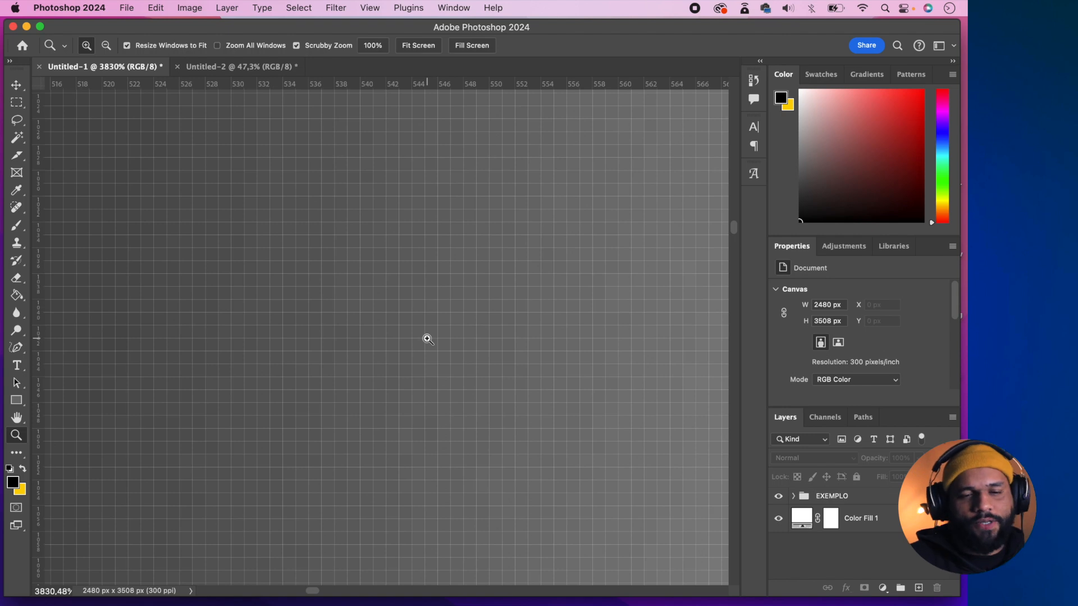
drag(465, 341, 409, 344)
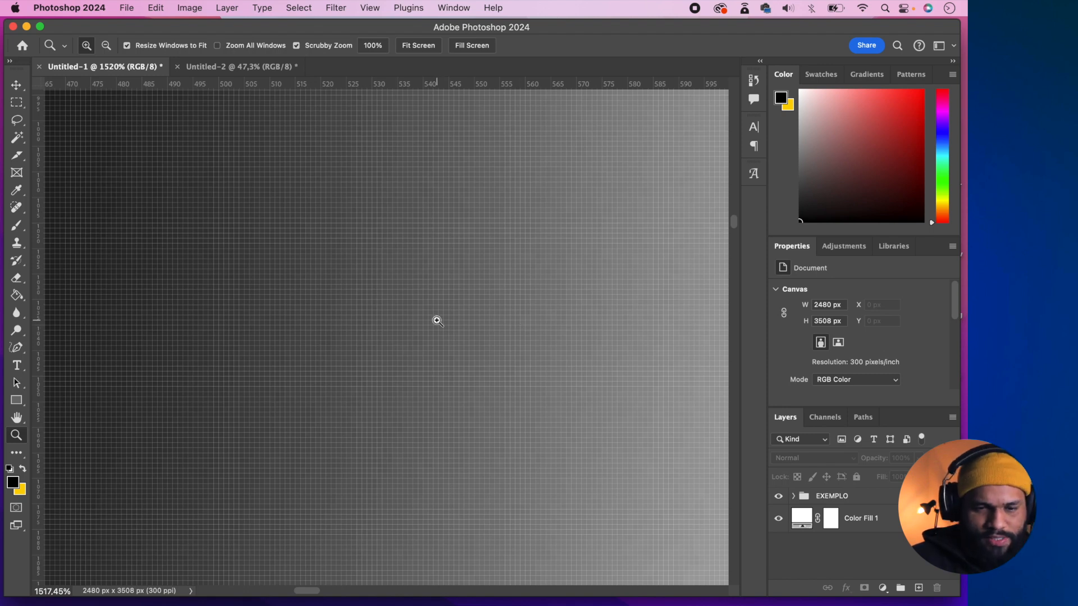
drag(496, 337, 443, 332)
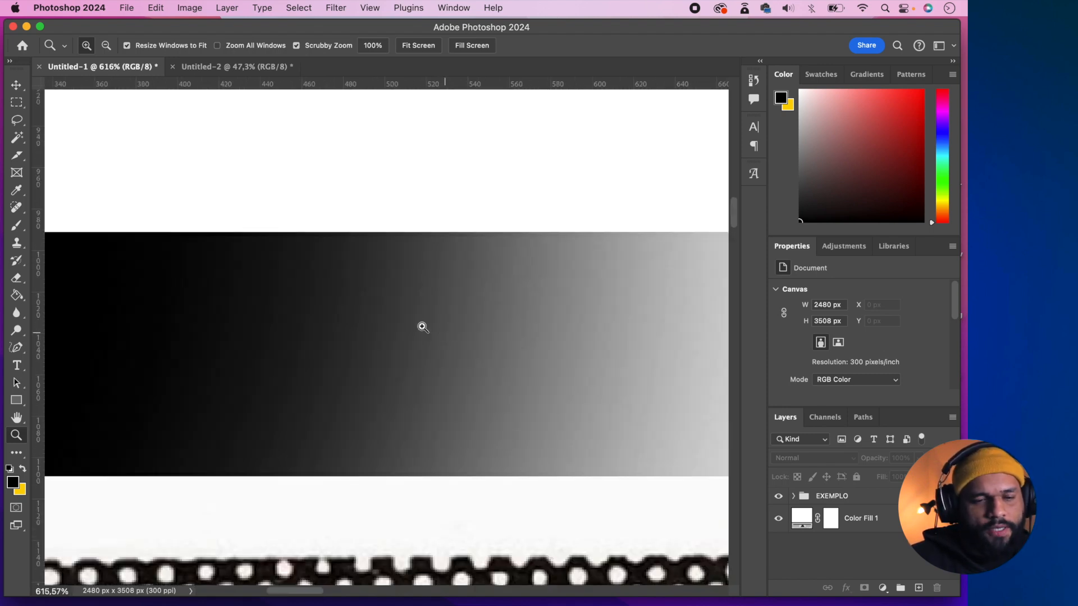
drag(524, 365, 496, 363)
scroll(497, 363, right, 7)
scroll(382, 362, left, 5)
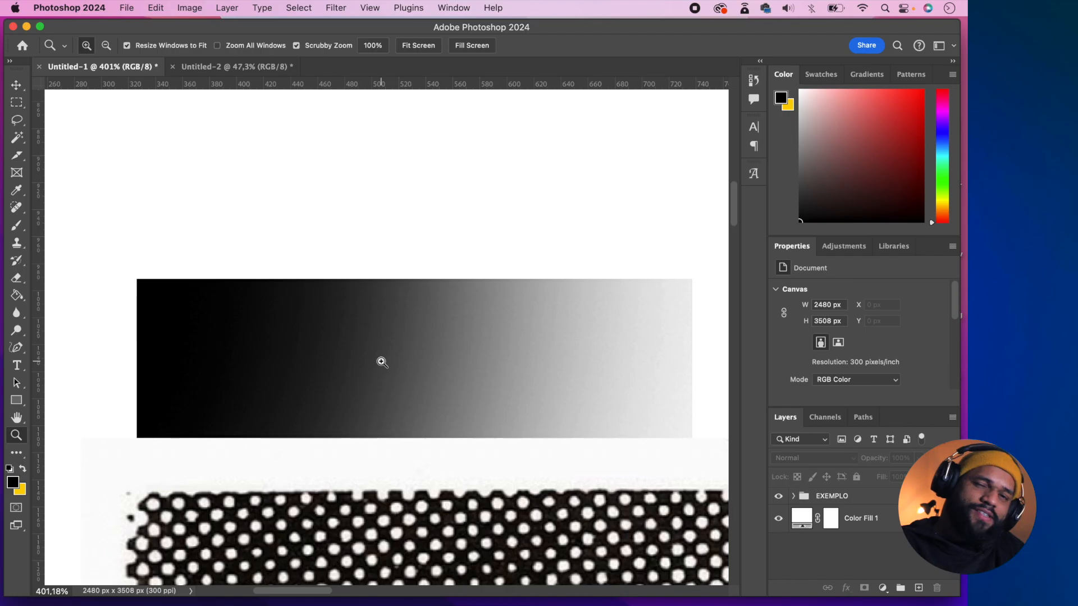
- Examine the halftone dots around the eye and forehead of the printed portrait example below the gradient
scroll(381, 362, down, 10)
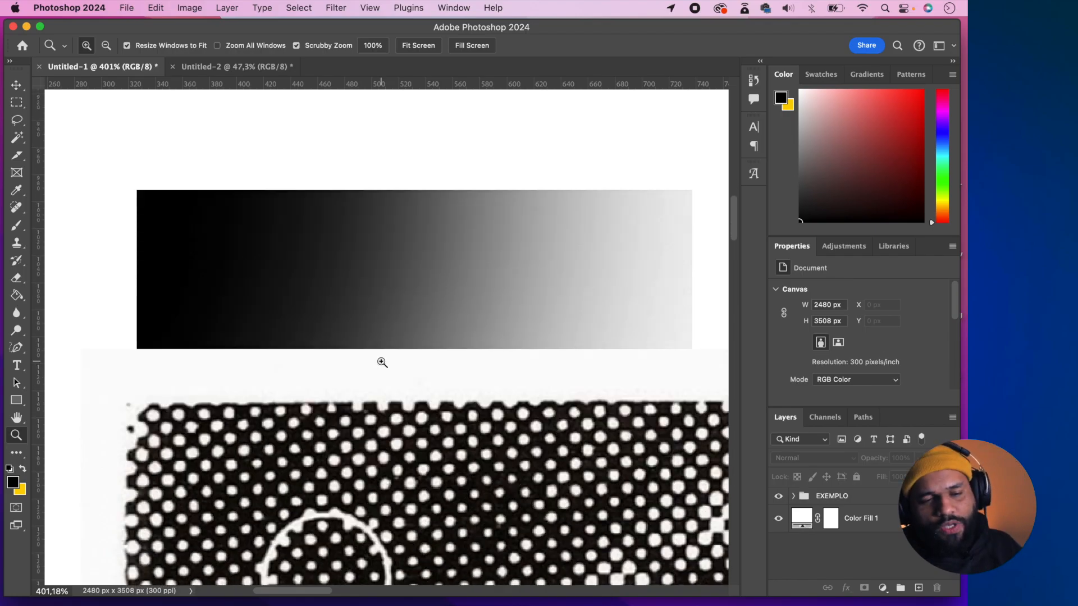
drag(477, 364, 426, 366)
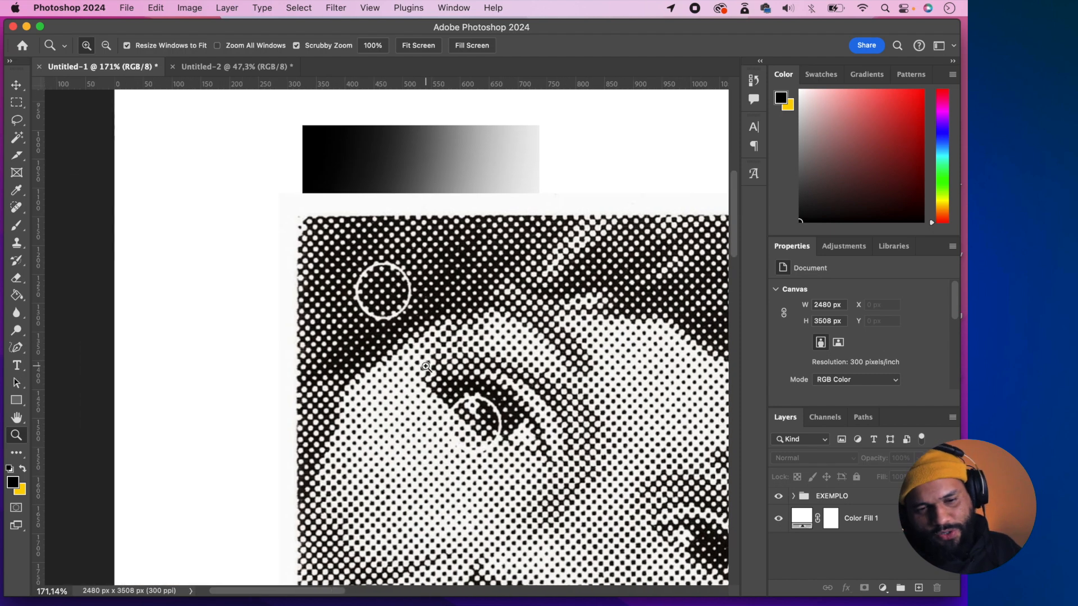
scroll(426, 367, right, 5)
scroll(426, 367, down, 2)
scroll(426, 367, down, 2)
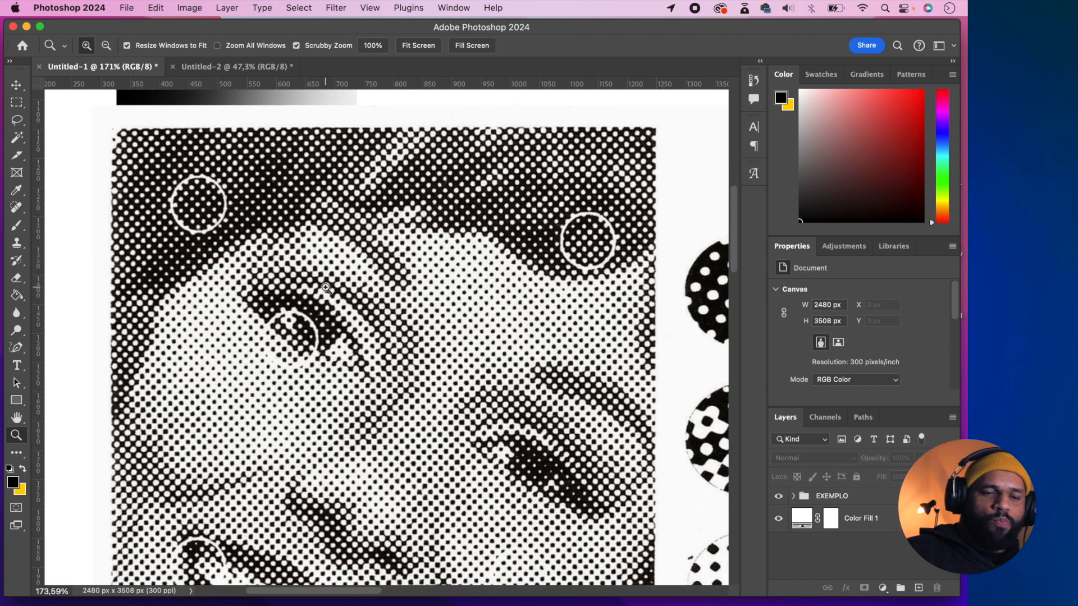
drag(326, 287, 442, 312)
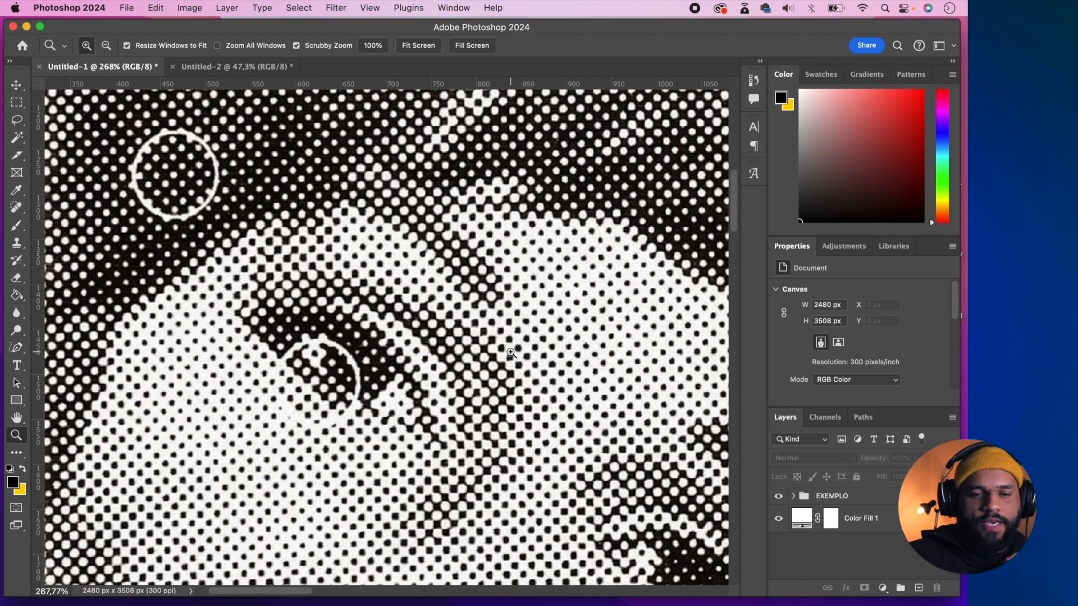
mouse_move(520, 359)
mouse_down()
mouse_move(466, 360)
mouse_move(534, 373)
mouse_up()
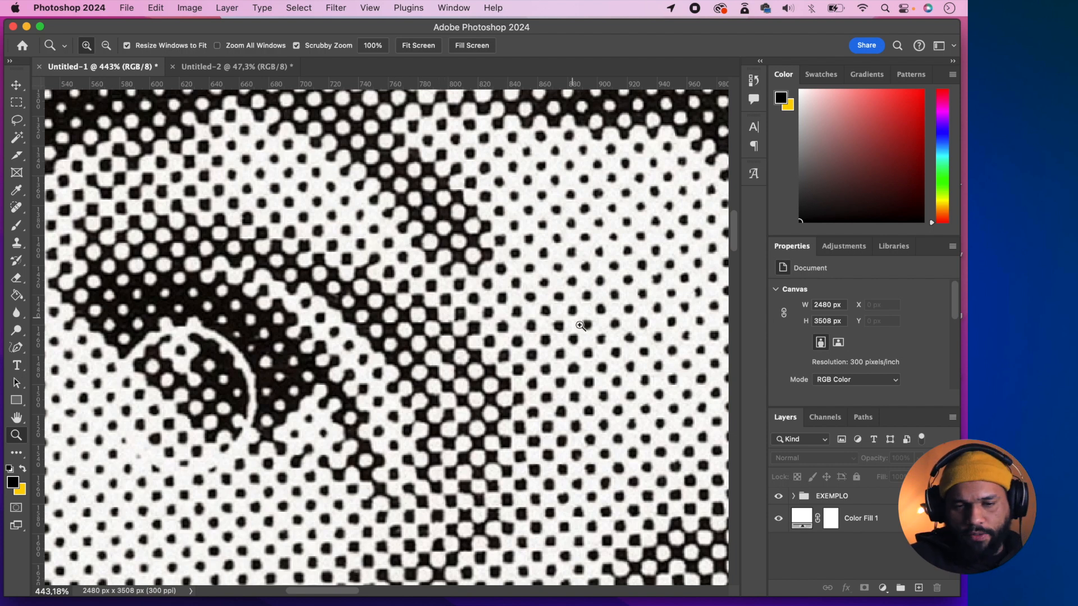
scroll(580, 325, down, 1)
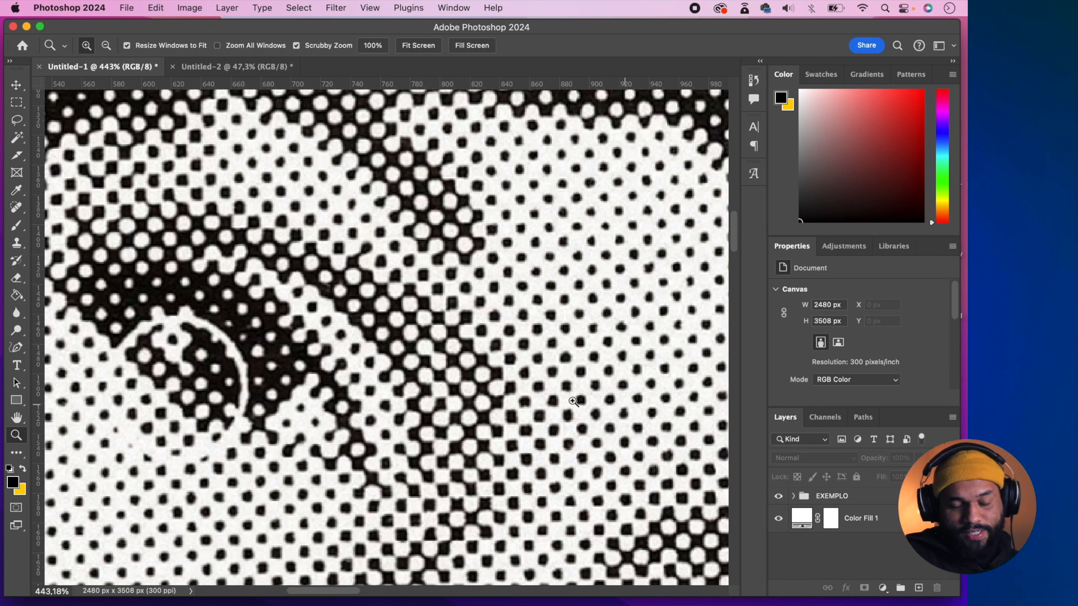
drag(605, 394, 539, 393)
- Compare the halftone portrait with the magnified dot-density samples beside it
scroll(539, 393, right, 8)
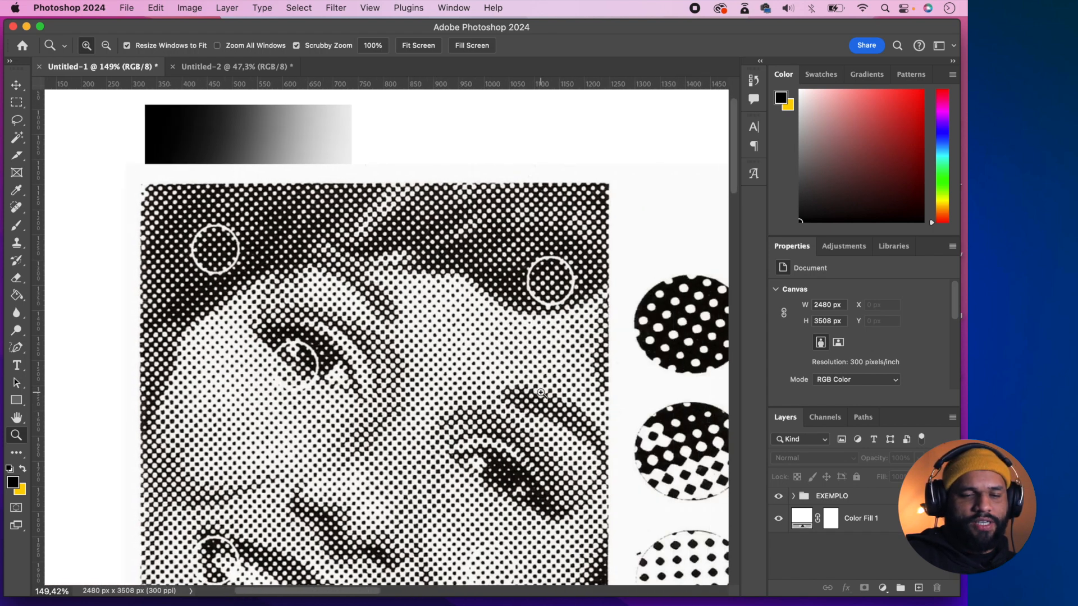
scroll(461, 425, down, 5)
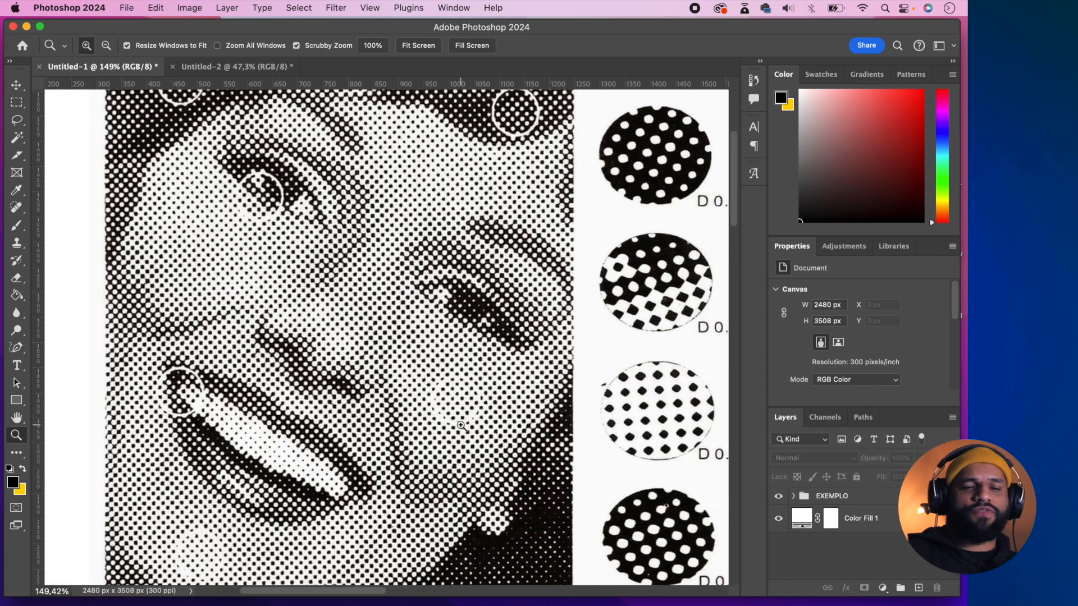
scroll(461, 425, up, 1)
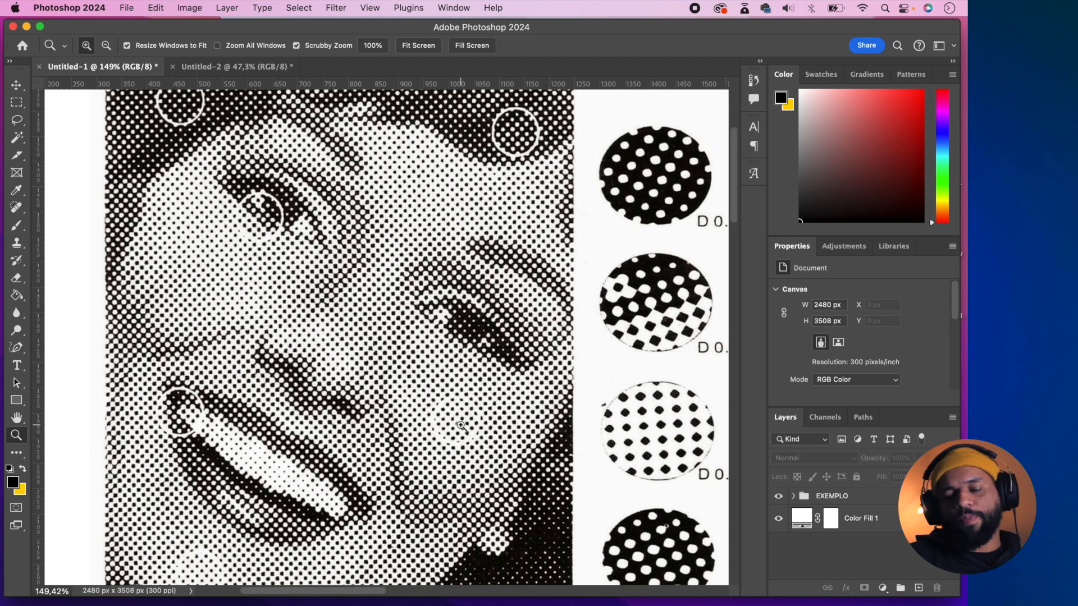
scroll(477, 428, right, 7)
drag(479, 421, 457, 418)
scroll(457, 418, right, 2)
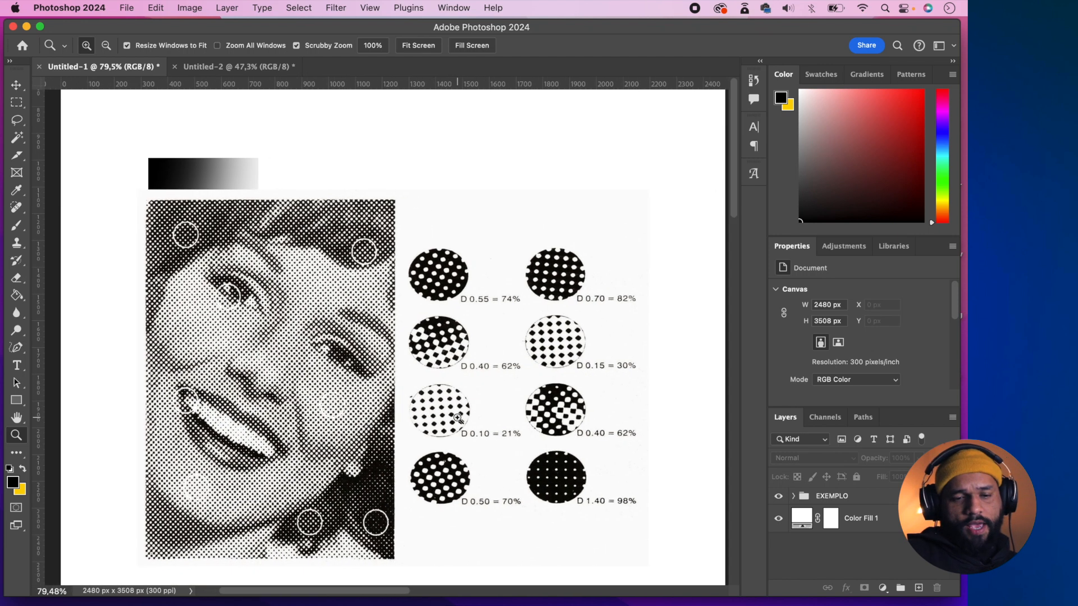
scroll(457, 418, right, 1)
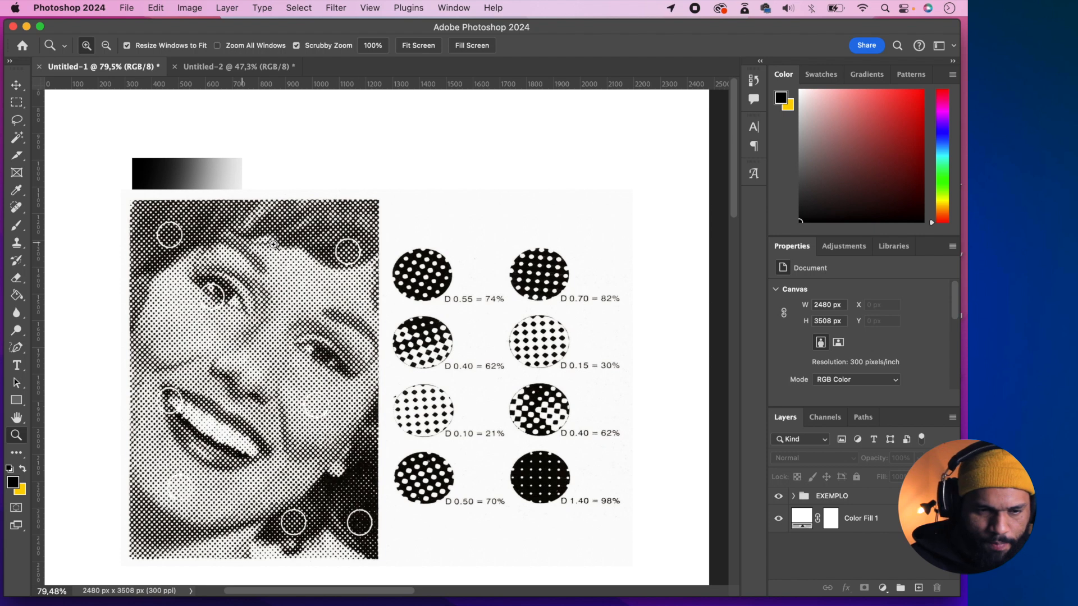
- Inspect the dot transition between the portrait's hair and forehead, and review the whole halftone example
drag(283, 245, 359, 253)
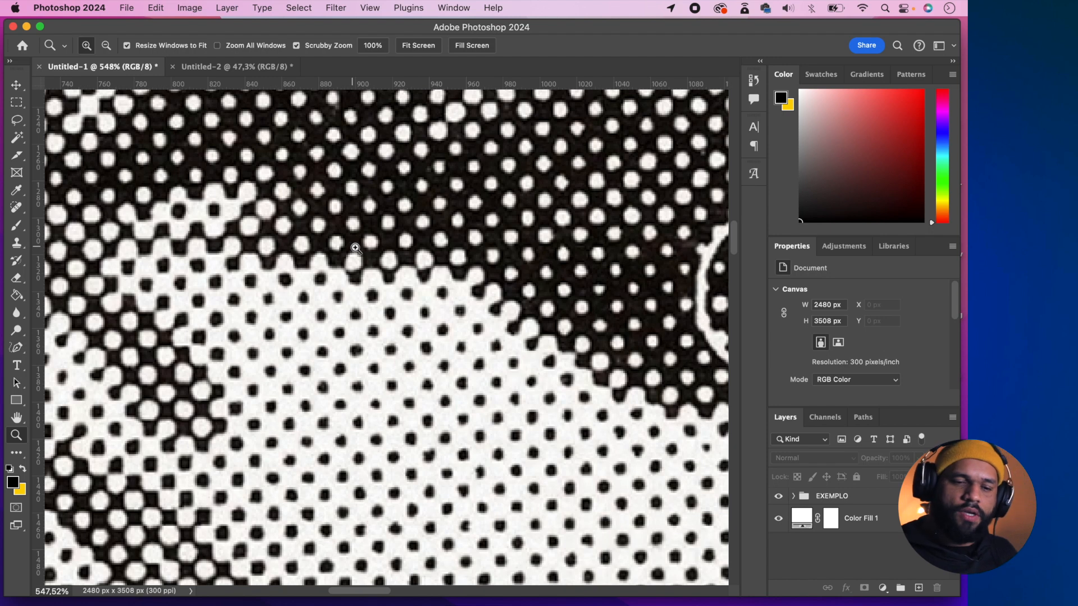
drag(508, 378, 450, 393)
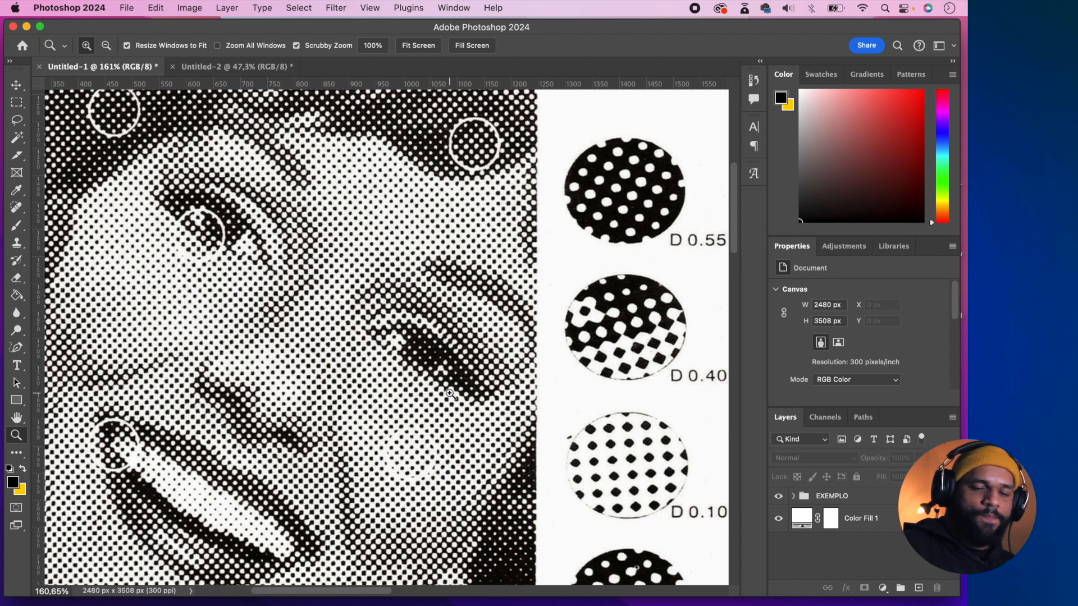
drag(454, 351, 411, 347)
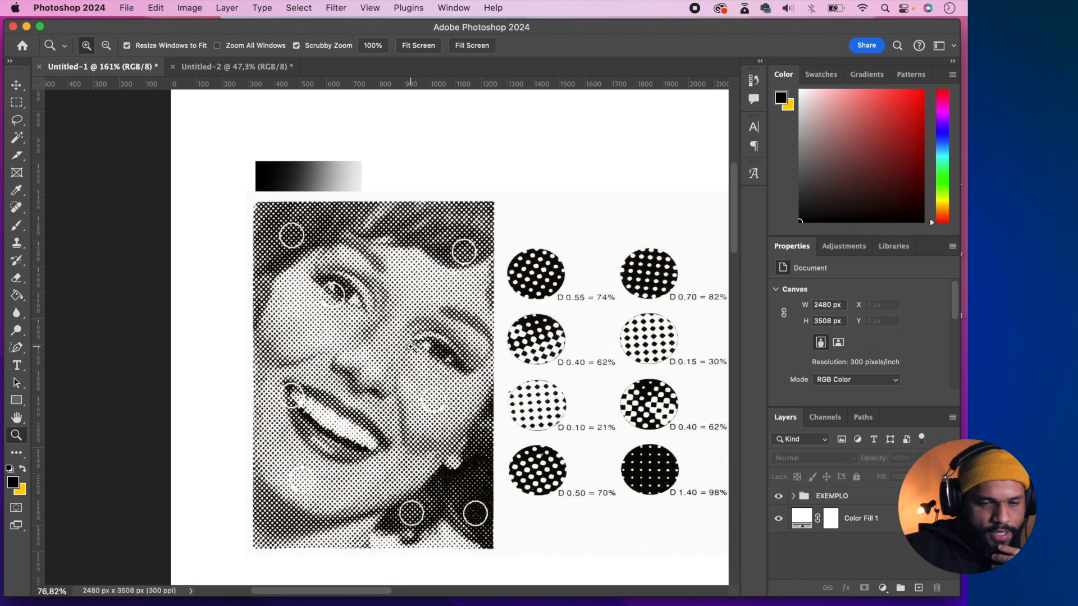
scroll(453, 352, right, 2)
scroll(452, 352, down, 1)
scroll(451, 352, left, 2)
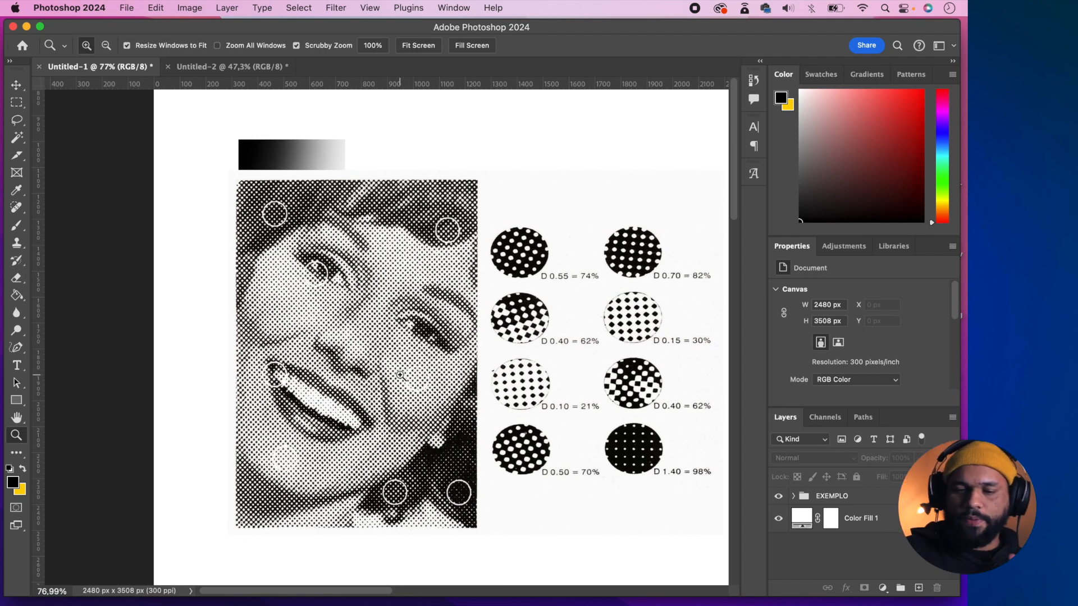
scroll(401, 376, right, 2)
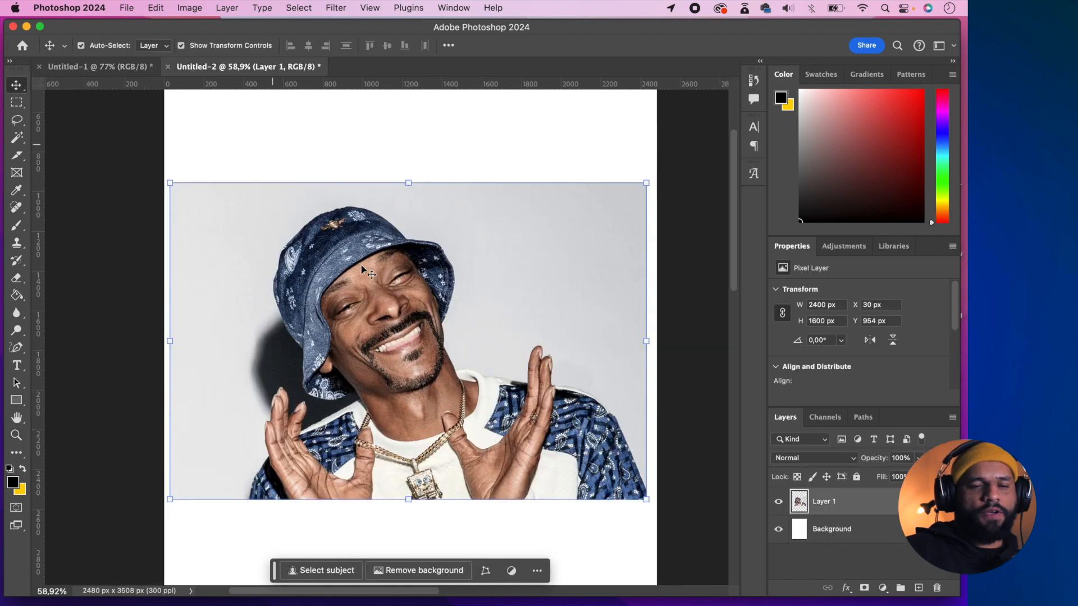
- In the Untitled-2 document, view the photo's Red, Green and Blue channels individually, and return to the RGB composite and the layer list
scroll(549, 330, down, 3)
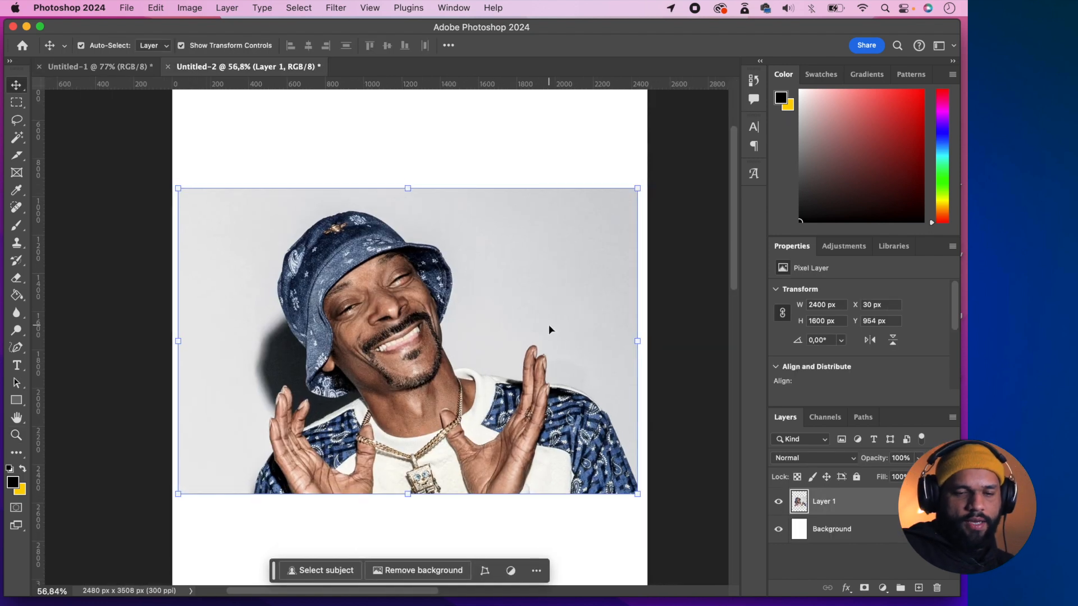
scroll(549, 329, down, 2)
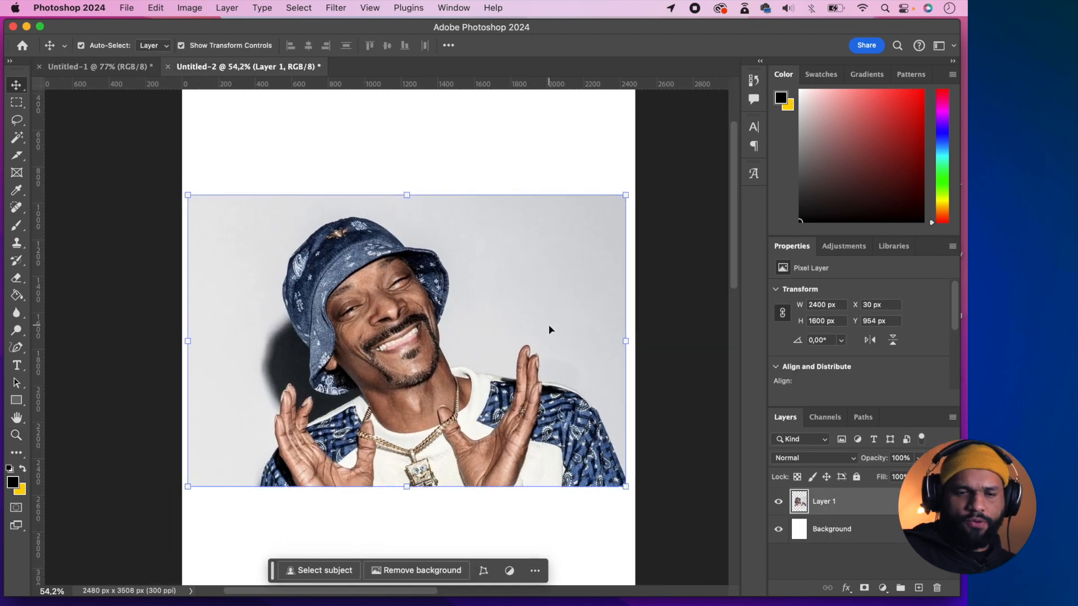
scroll(549, 329, down, 1)
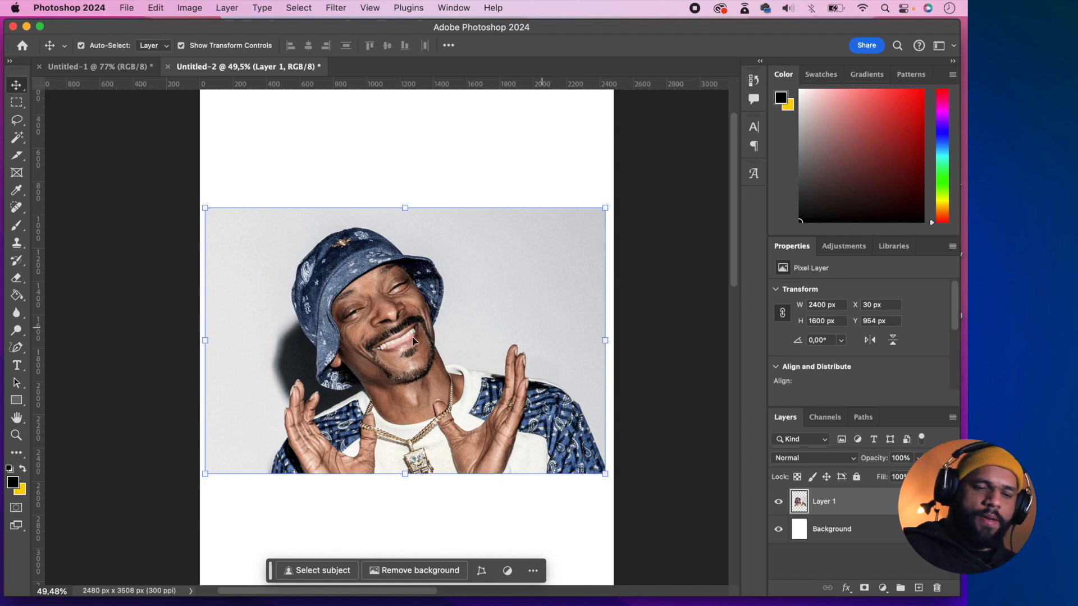
scroll(411, 340, up, 3)
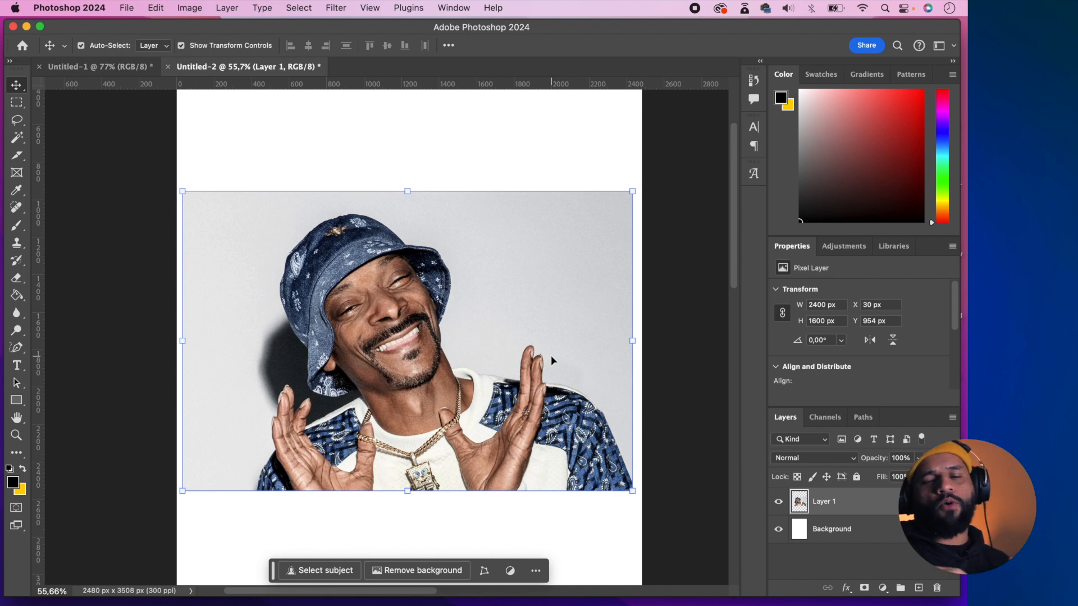
click(823, 420)
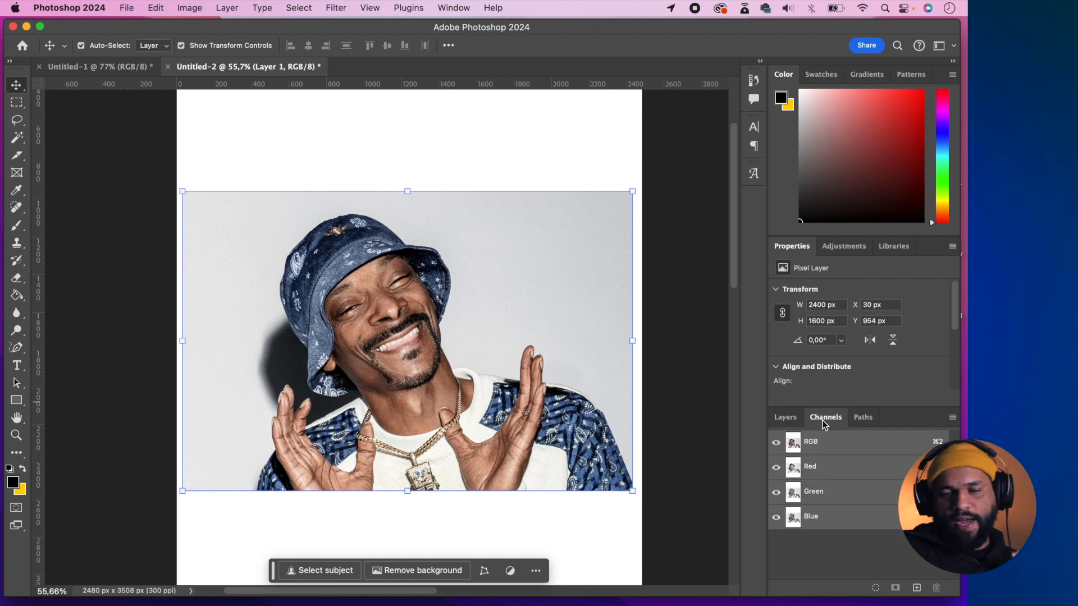
click(825, 473)
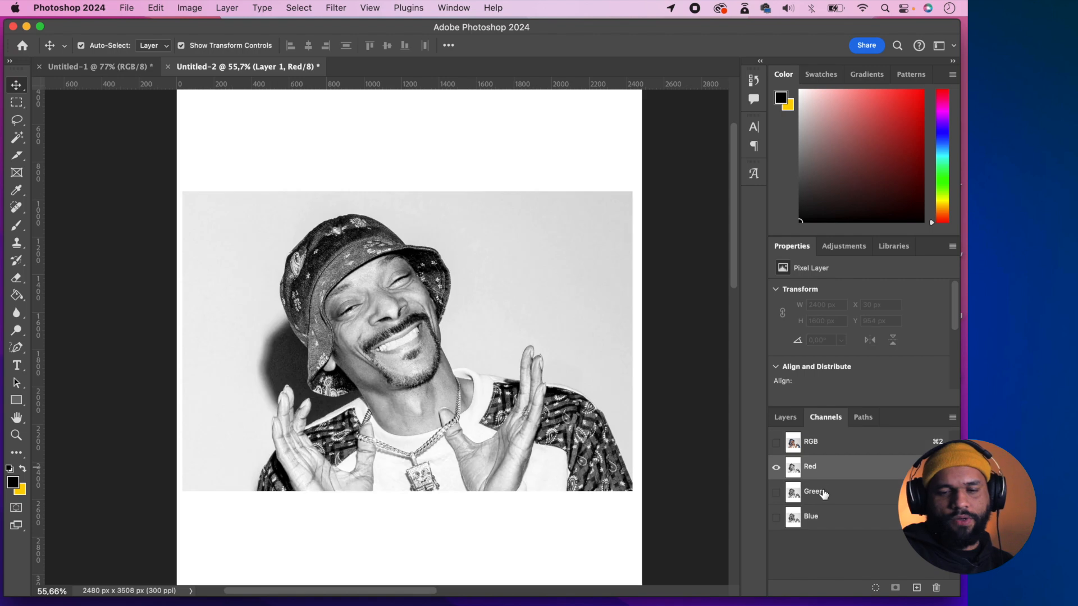
click(822, 490)
click(828, 519)
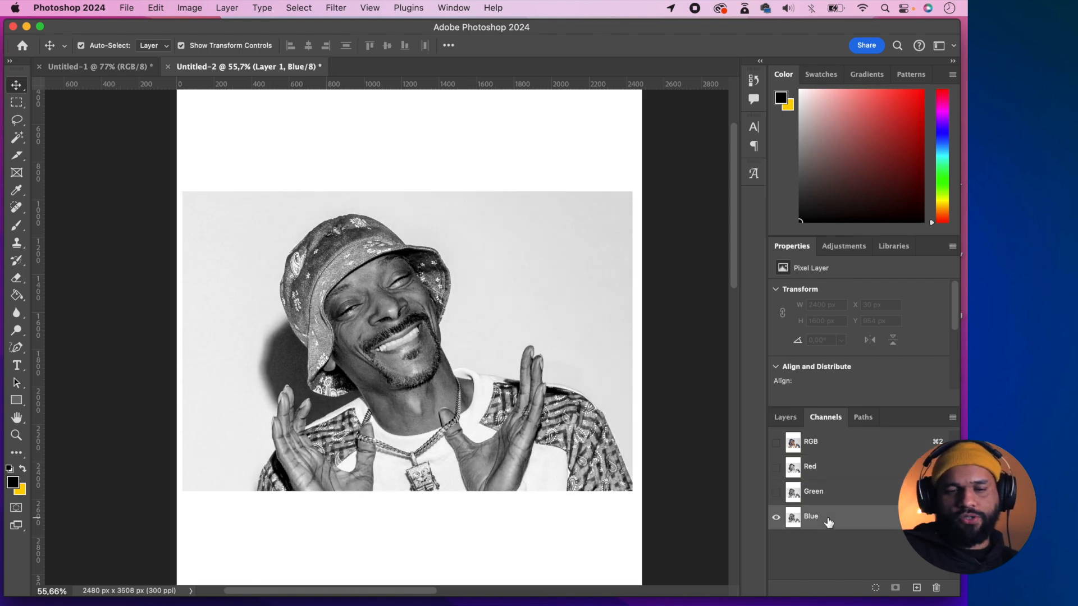
click(827, 444)
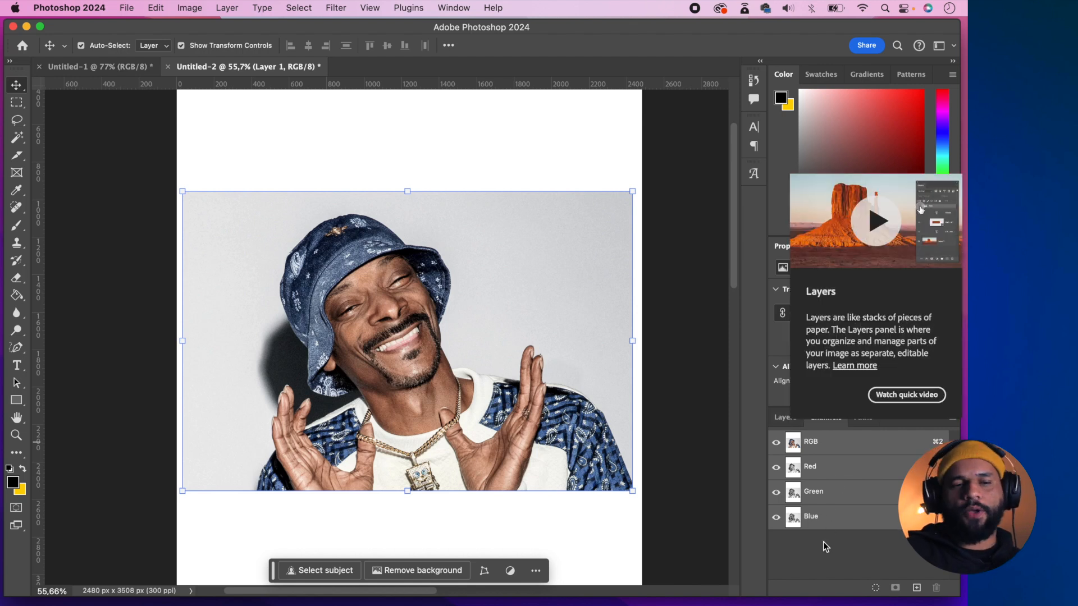
click(779, 418)
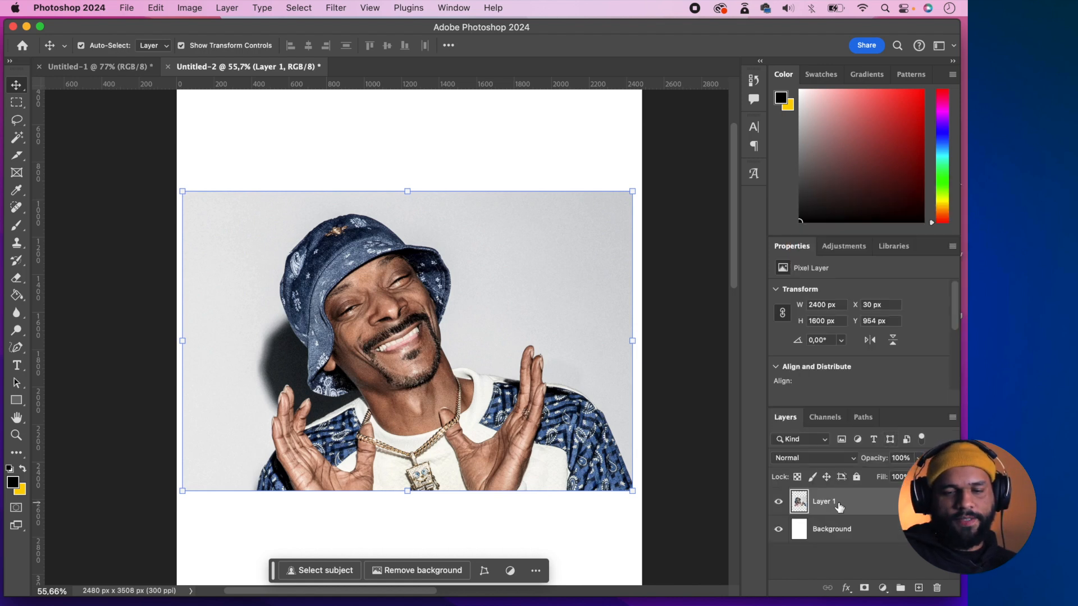
- Apply a Black & White adjustment to the portrait layer with Reds 47%, Yellows 79%, Greens 26% and Cyans 79%
click(189, 10)
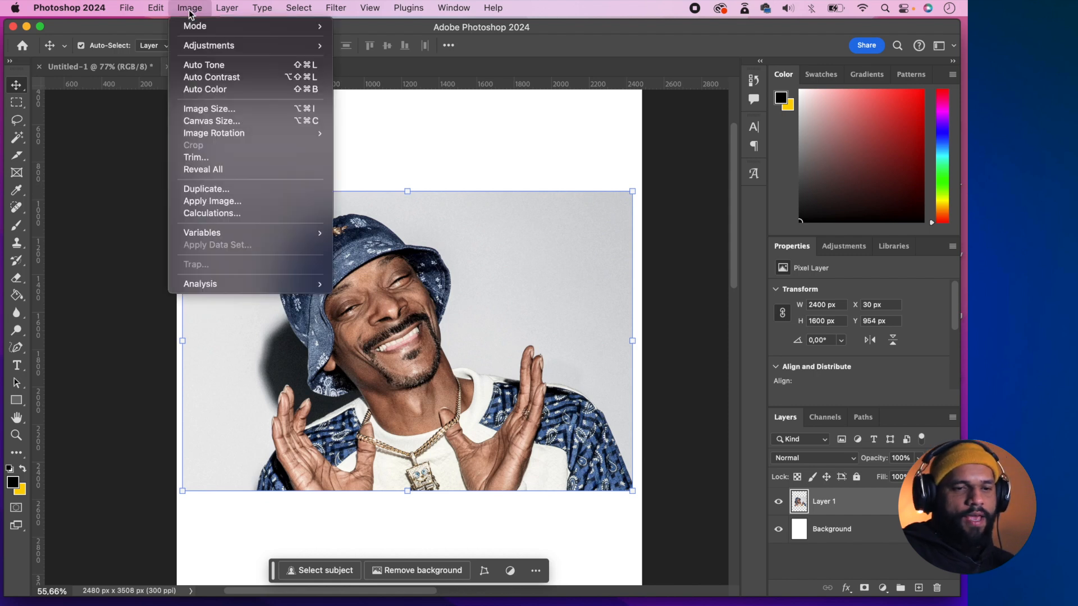
mouse_move(207, 46)
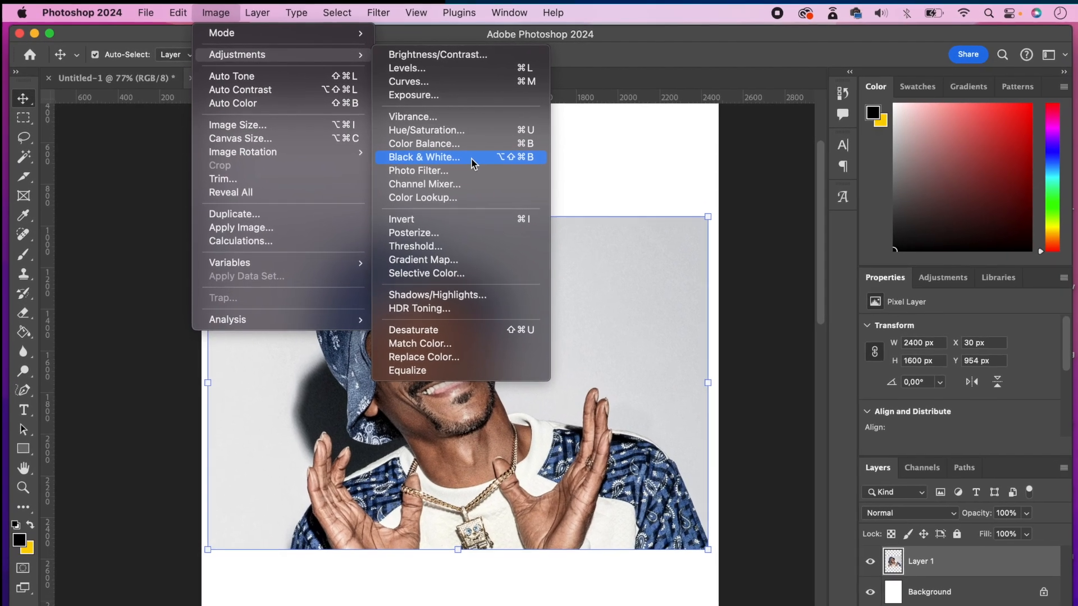
click(472, 162)
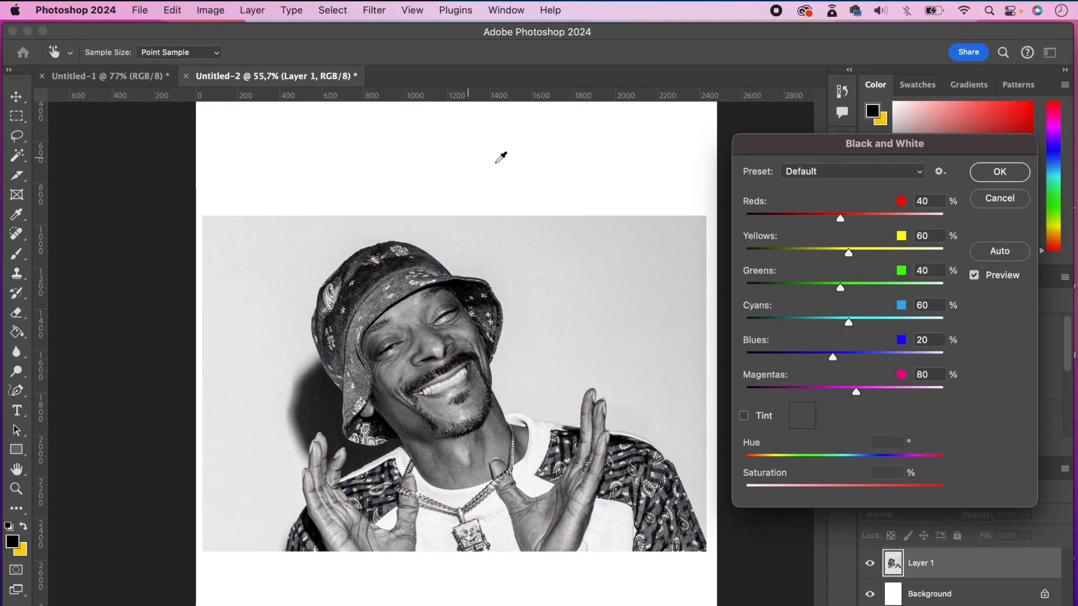
drag(845, 254, 843, 220)
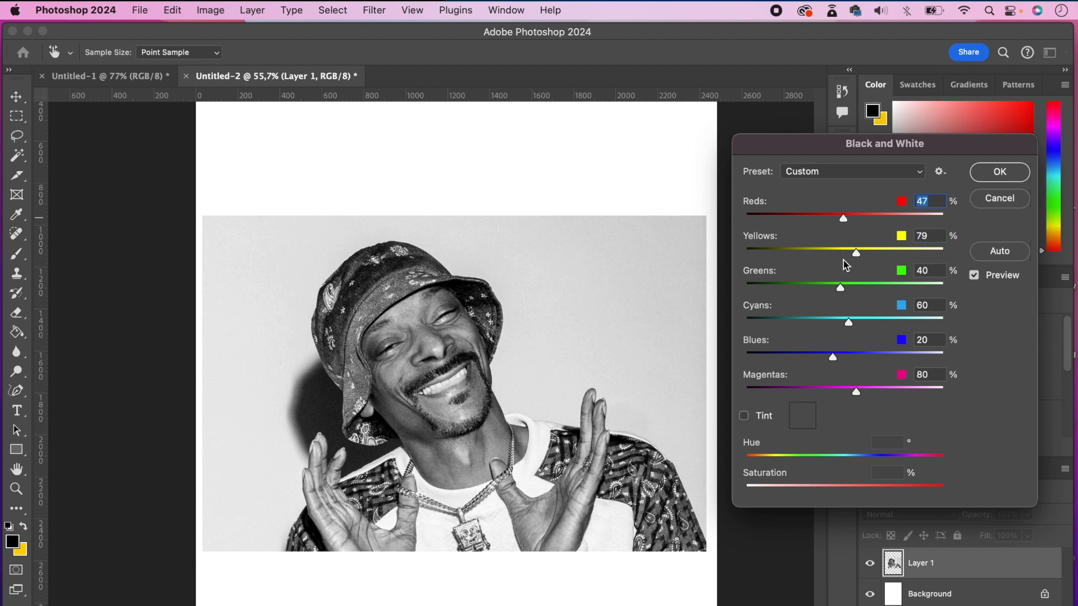
drag(840, 289, 858, 330)
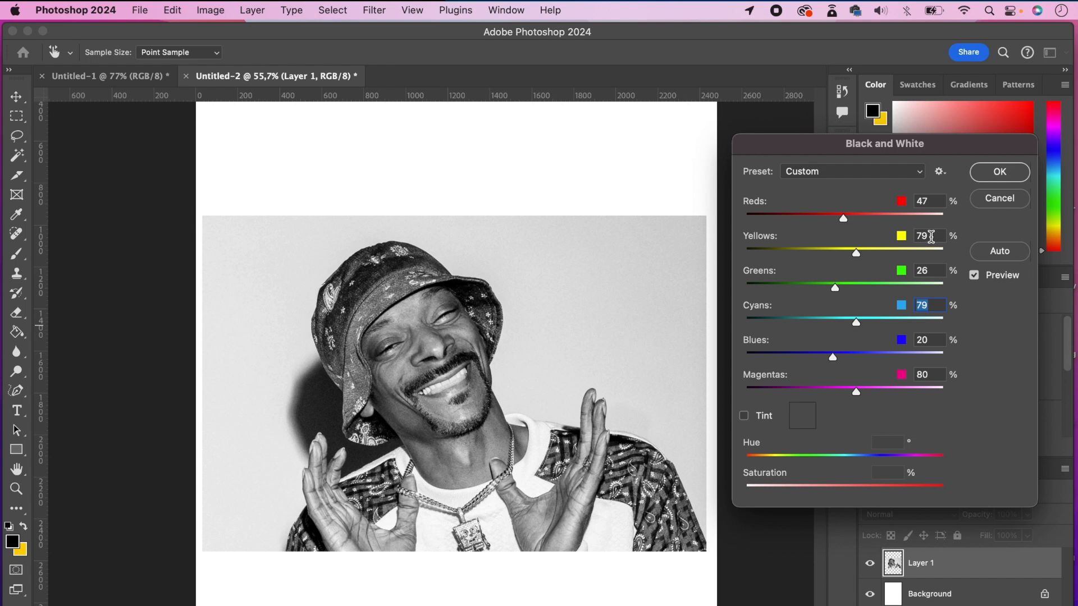
click(1000, 173)
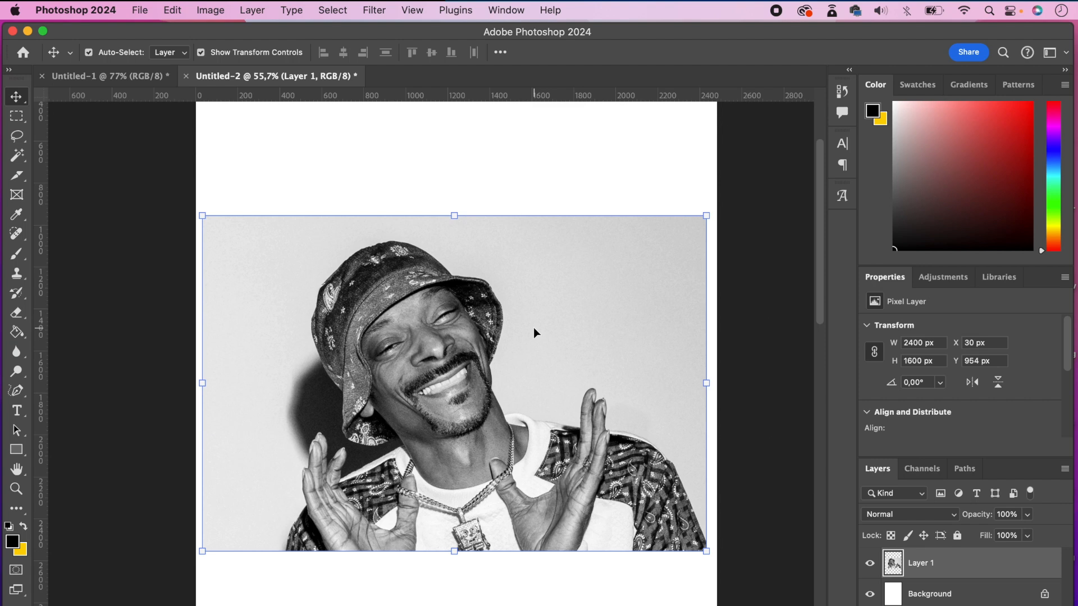
- Raise the portrait's contrast with Levels, setting the input values to 33, 0,92 and 227
key(super+l)
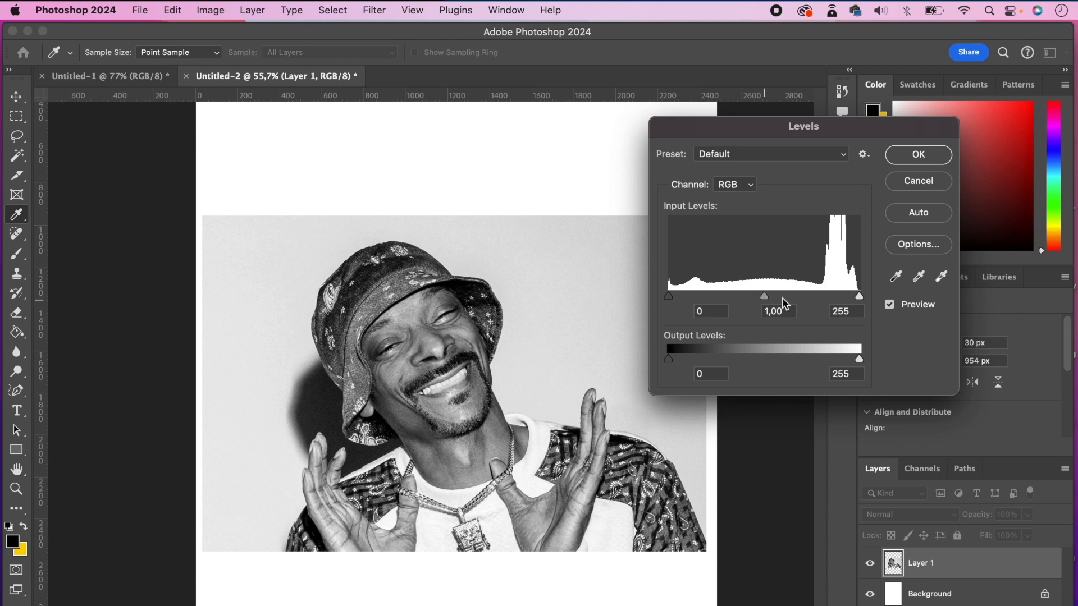
mouse_move(764, 297)
mouse_down()
mouse_move(780, 299)
mouse_move(770, 300)
mouse_up()
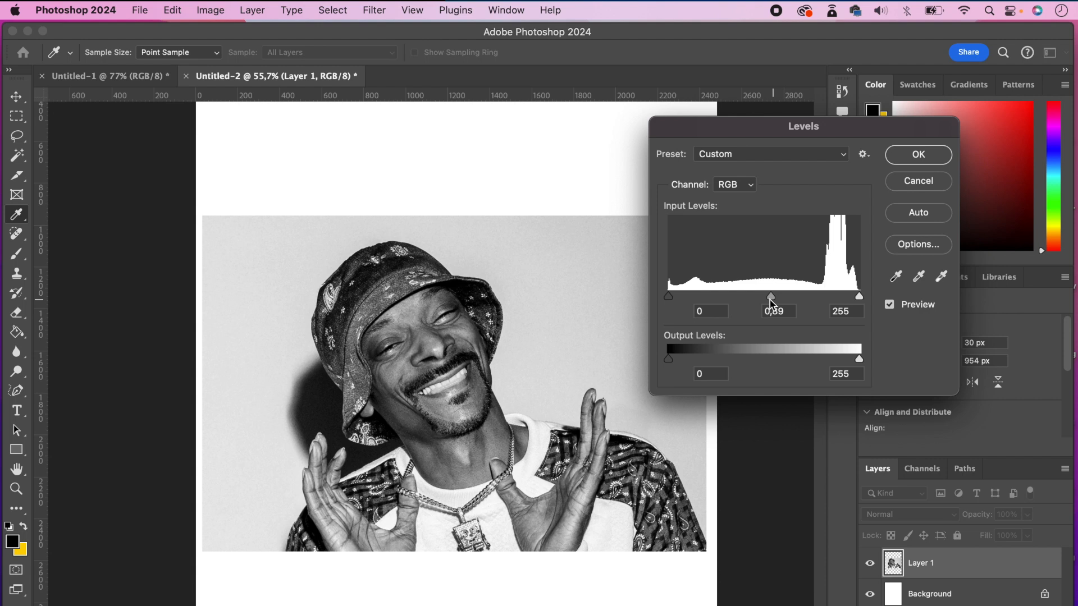
drag(666, 299, 696, 303)
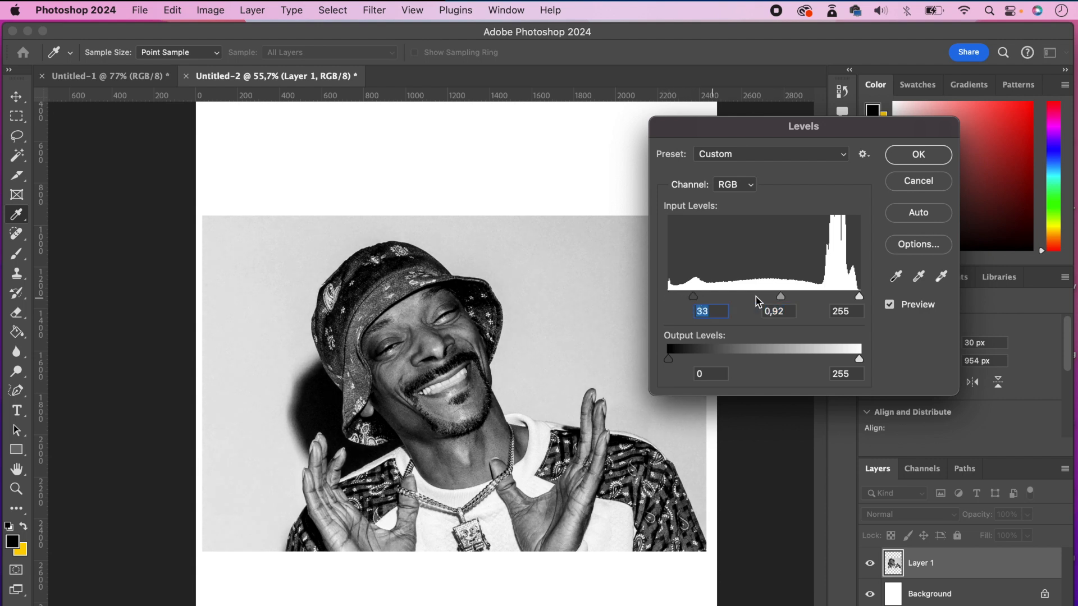
drag(859, 297, 838, 303)
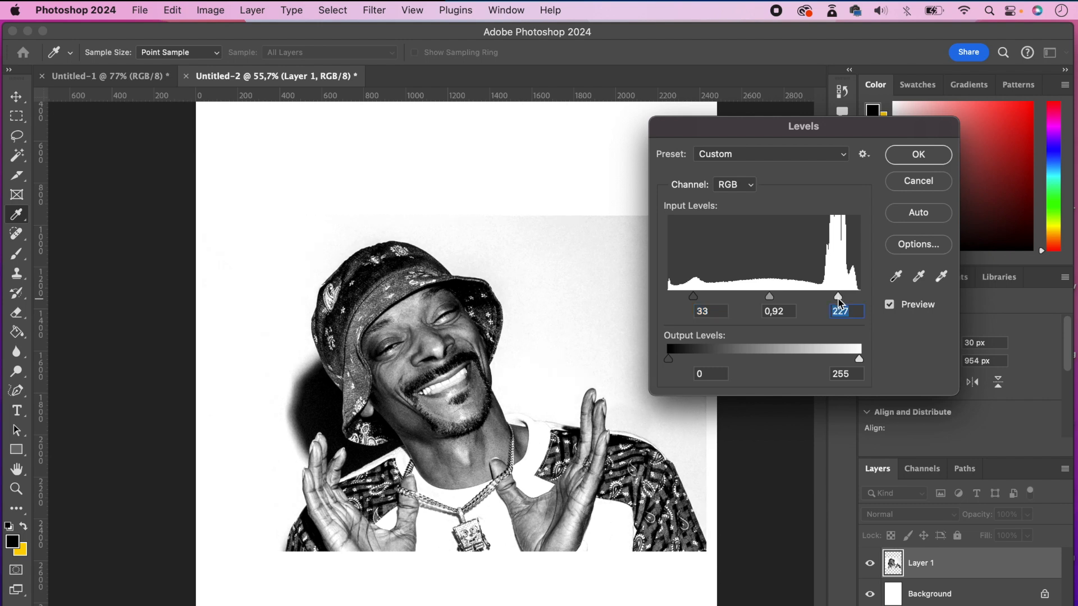
click(918, 156)
key(v)
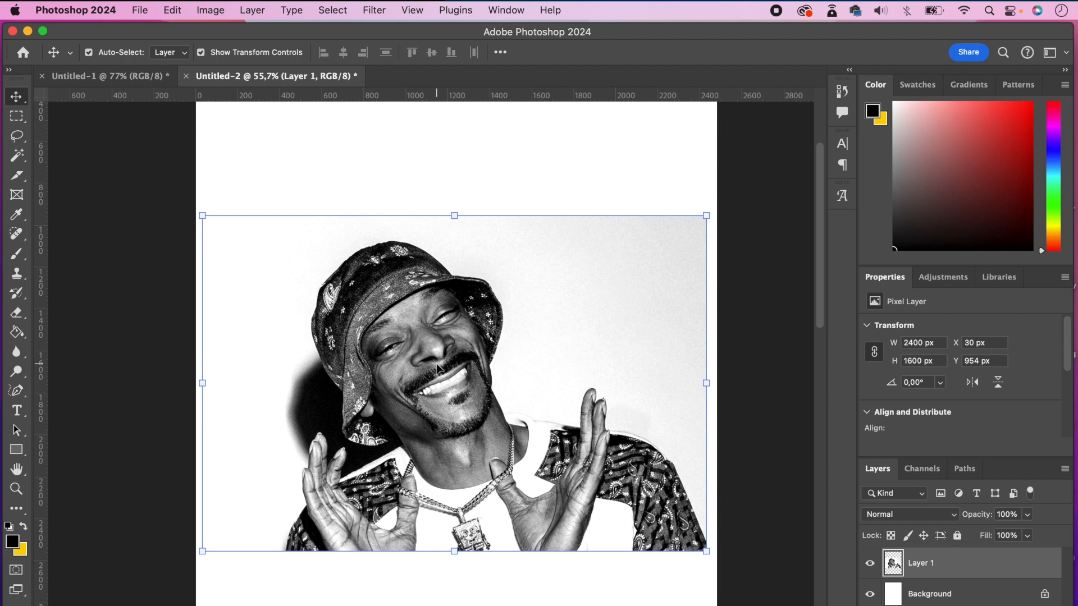
- Add the text "Snoop Dogg" in the SchwarzKopf font on the blank area below the portrait
scroll(437, 368, down, 3)
key(t)
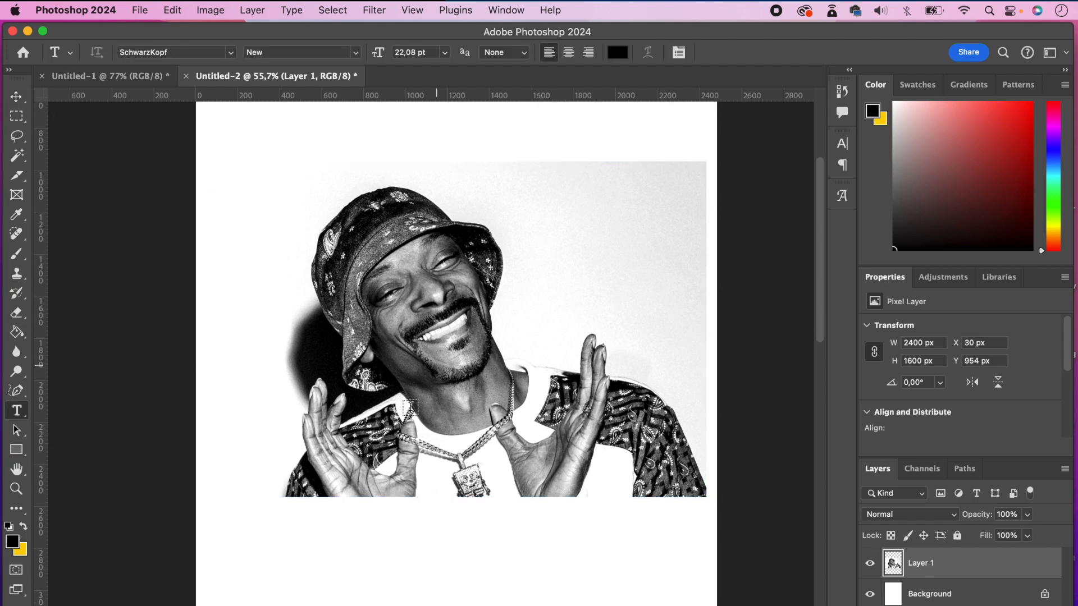
click(293, 561)
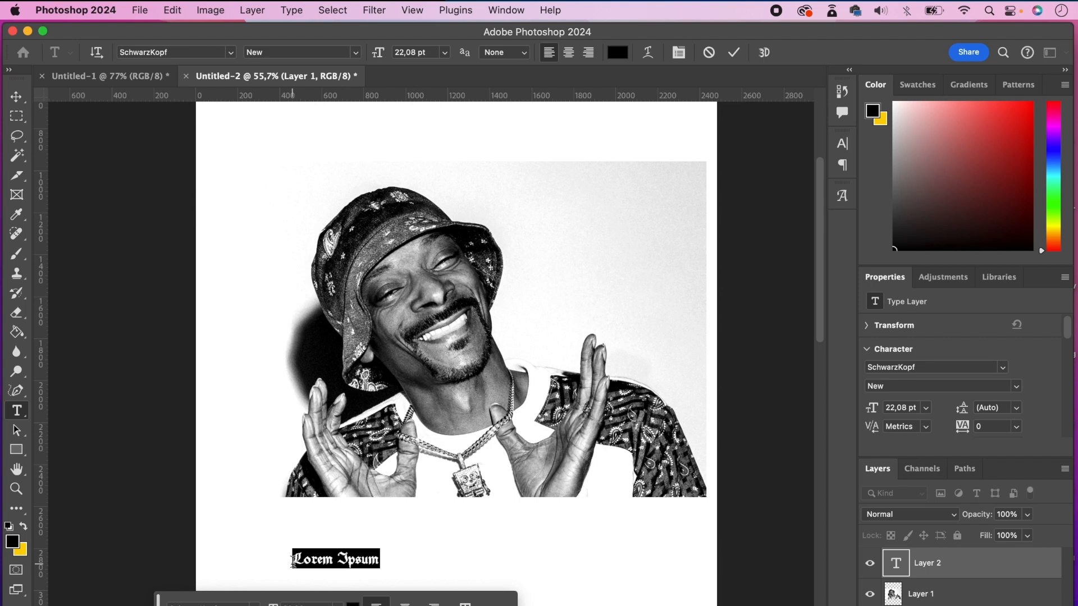
text(Snoop)
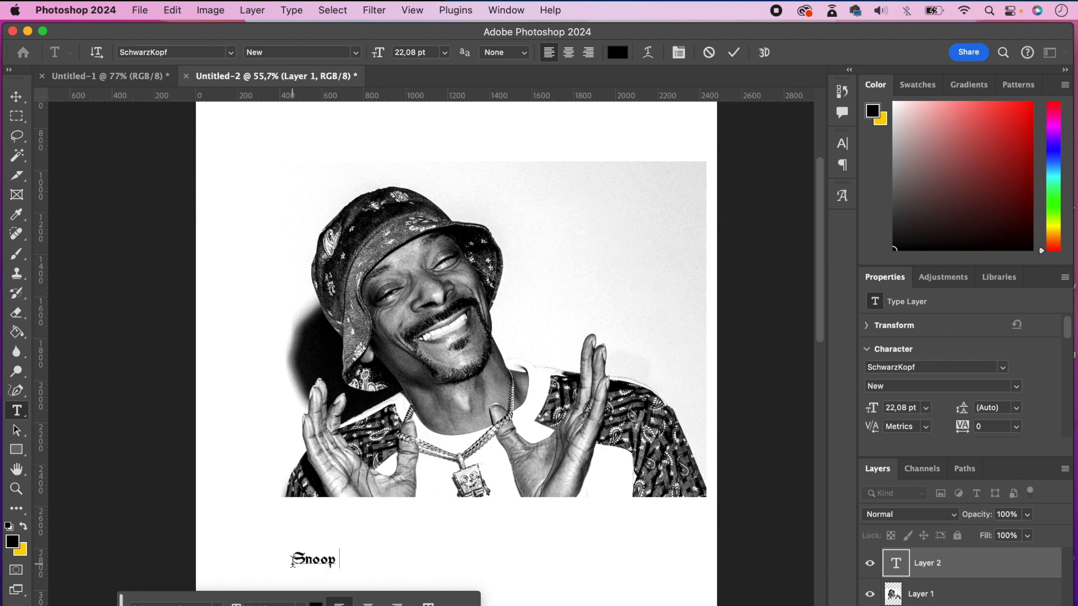
text( Dogg)
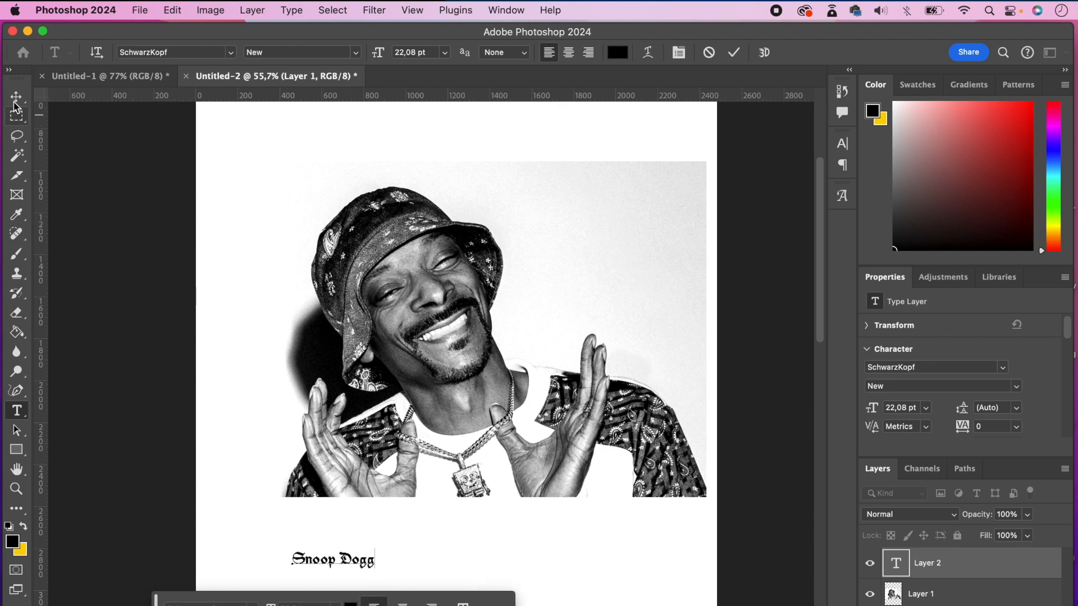
- Scale the Snoop Dogg text up proportionally to about 515% and place it across the lower edge of the portrait
click(16, 97)
click(375, 549)
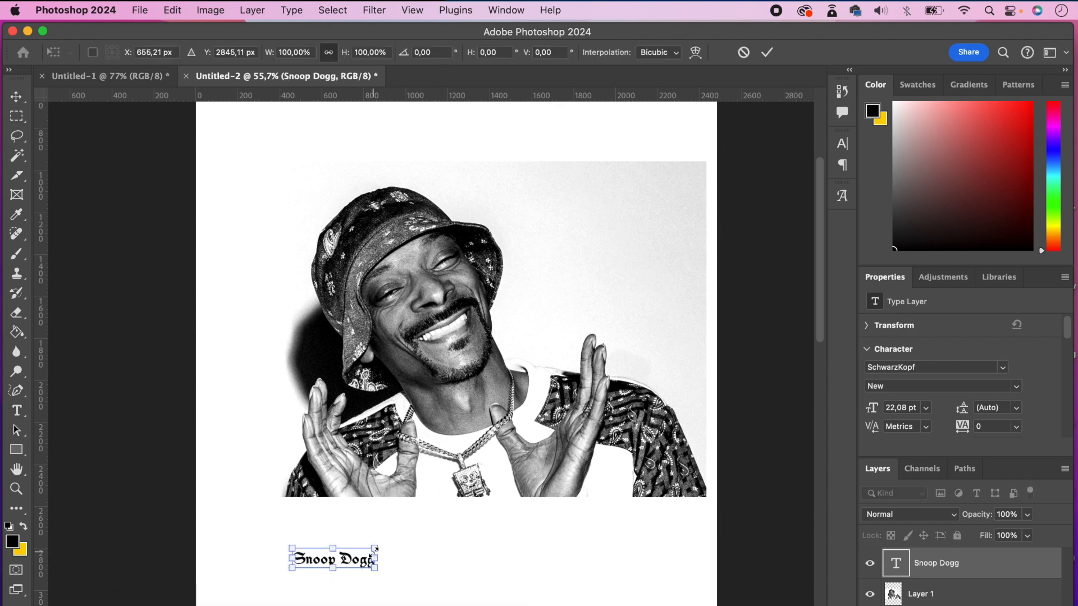
drag(375, 549, 708, 466)
drag(625, 526, 598, 525)
drag(685, 464, 693, 459)
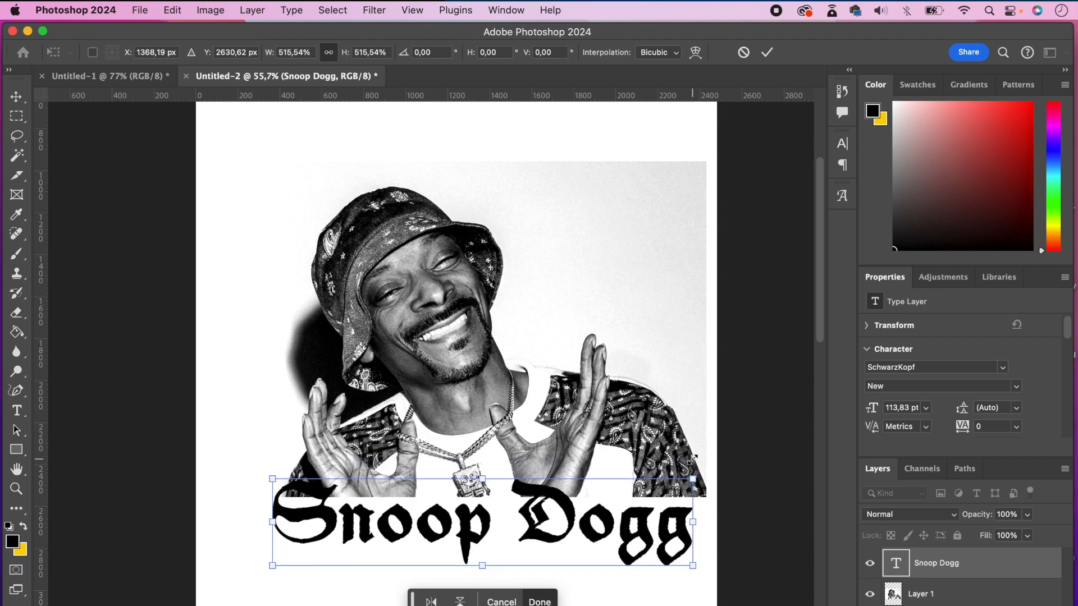
key(Return)
- Nudge the enlarged text slightly upward and fine-tune its horizontal position under the portrait
key(Left)
key(Up)
key(Up)
key(Up)
key(Up)
key(Up)
key(Up)
key(Up)
key(Up)
key(Up)
key(Up)
key(Up)
key(Up)
key(Up)
key(Up)
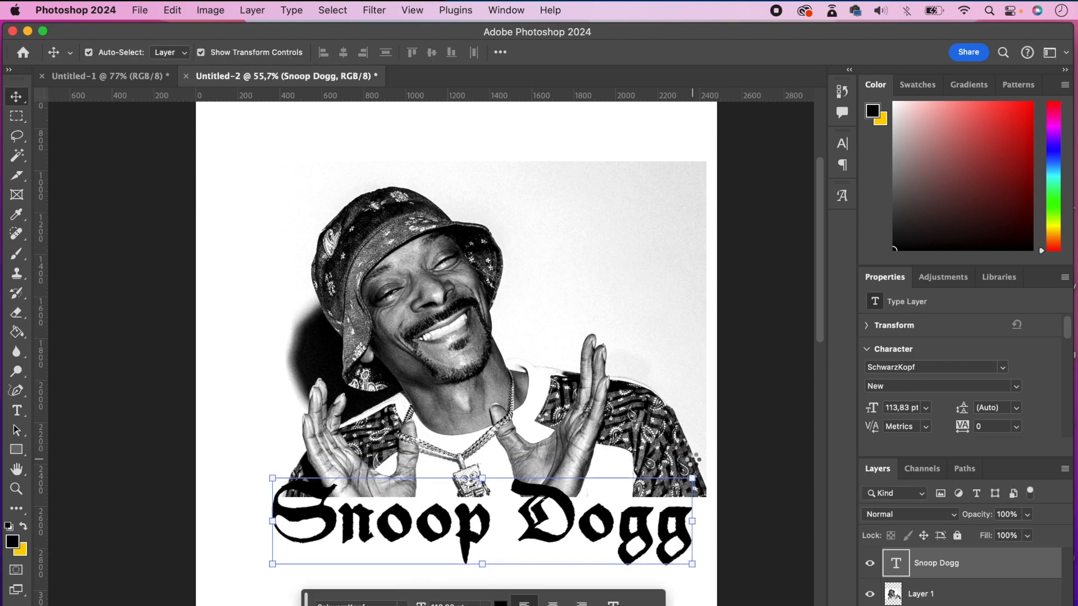
key(Left)
key(Left)
key(Left)
key(Right)
key(Right)
key(Right)
key(Right)
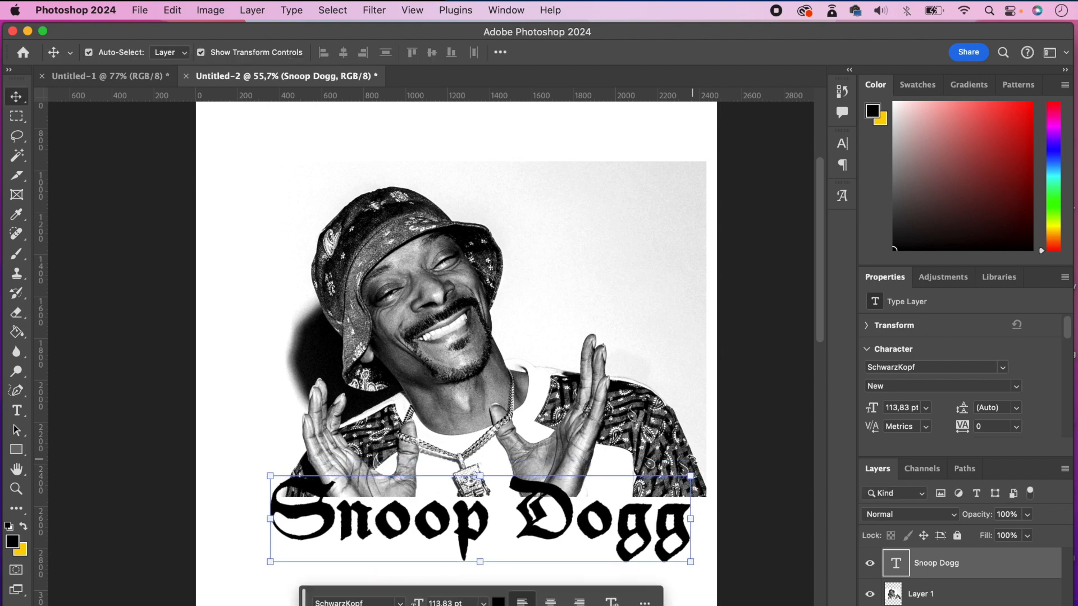
key(Right)
key(Right)
key(Right)
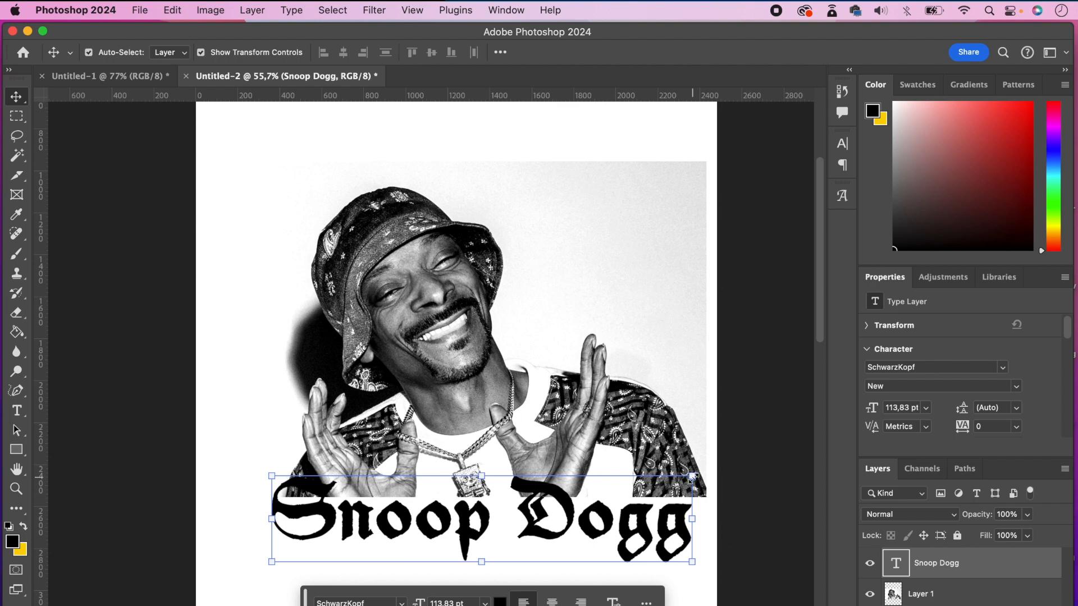
- Warp the Snoop Dogg text into an upward Arc with a bend of about 22,8%
key(super+t)
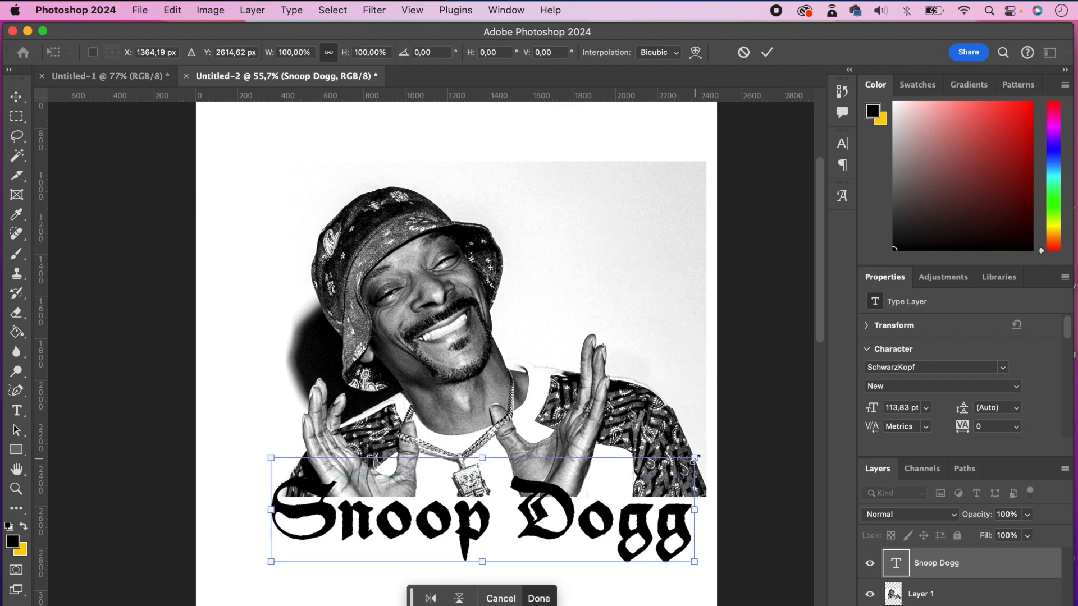
click(696, 53)
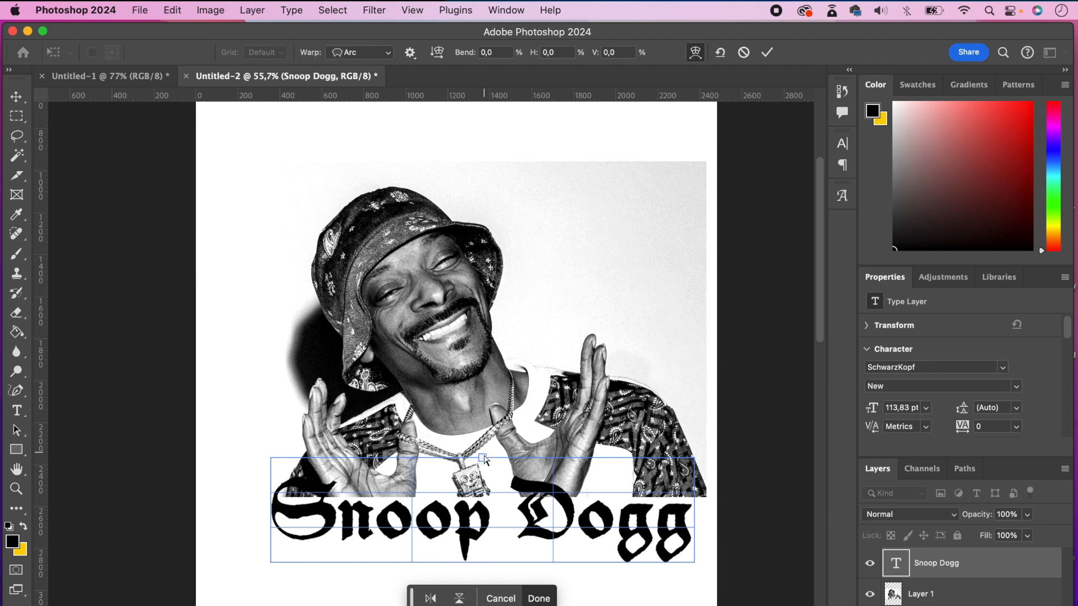
drag(483, 456, 485, 422)
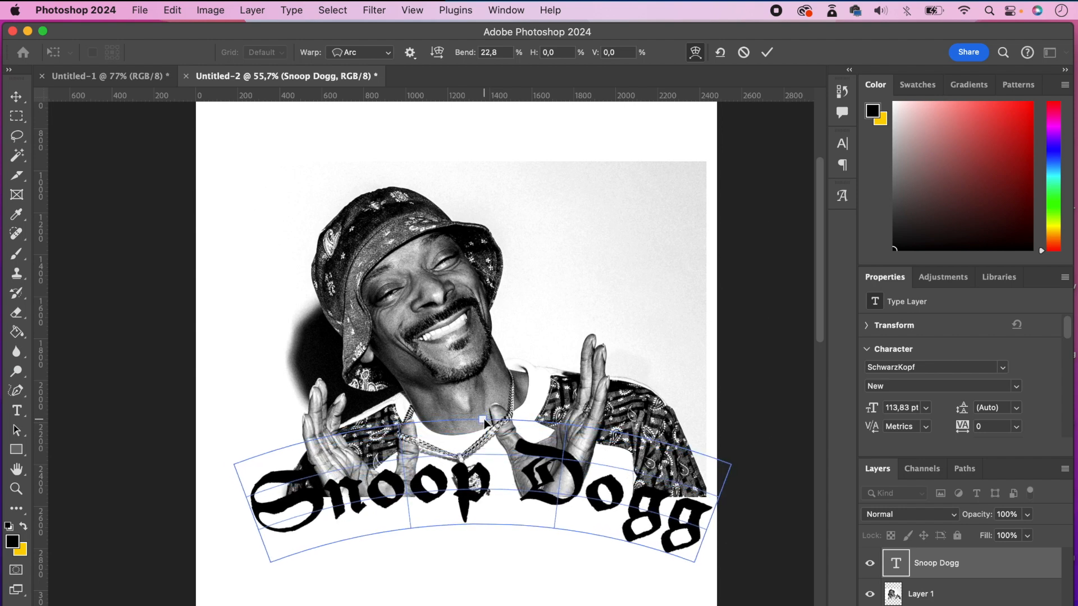
key(Return)
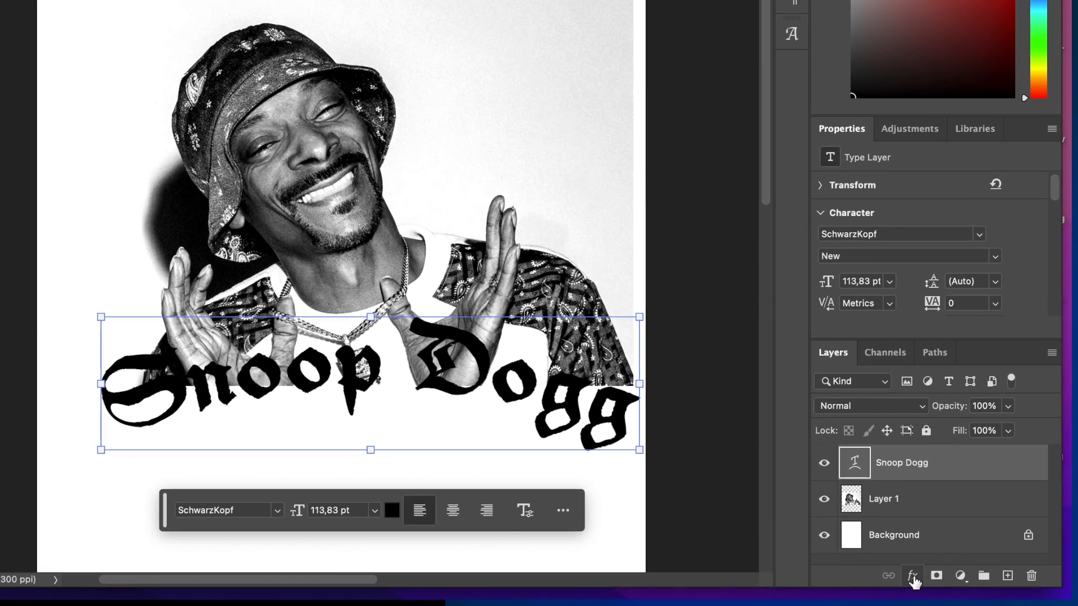
- Add a white 24 px outside Stroke effect to the Snoop Dogg text layer
click(913, 578)
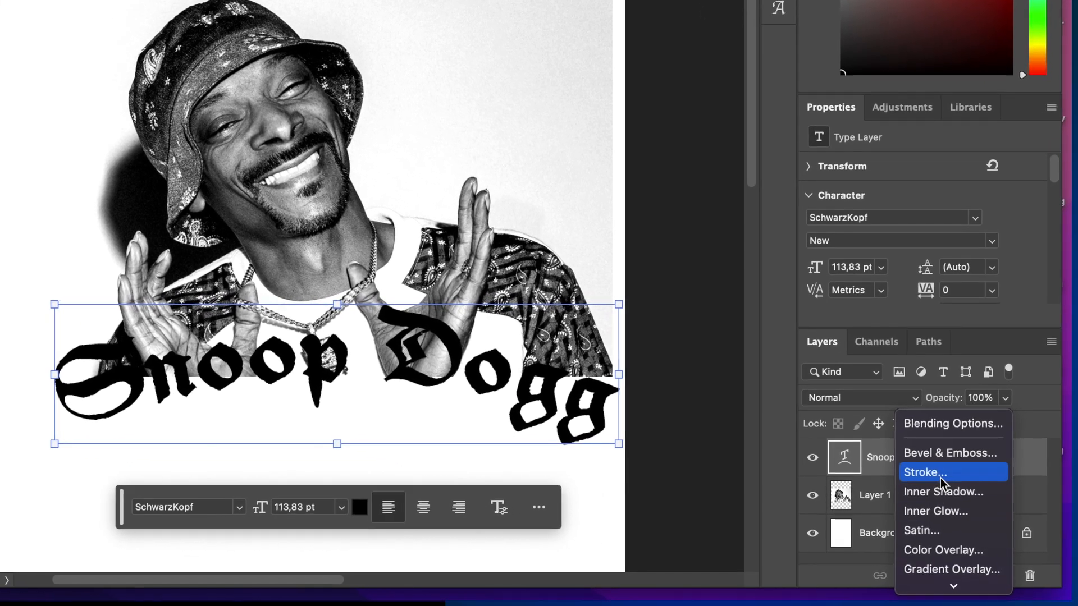
click(941, 474)
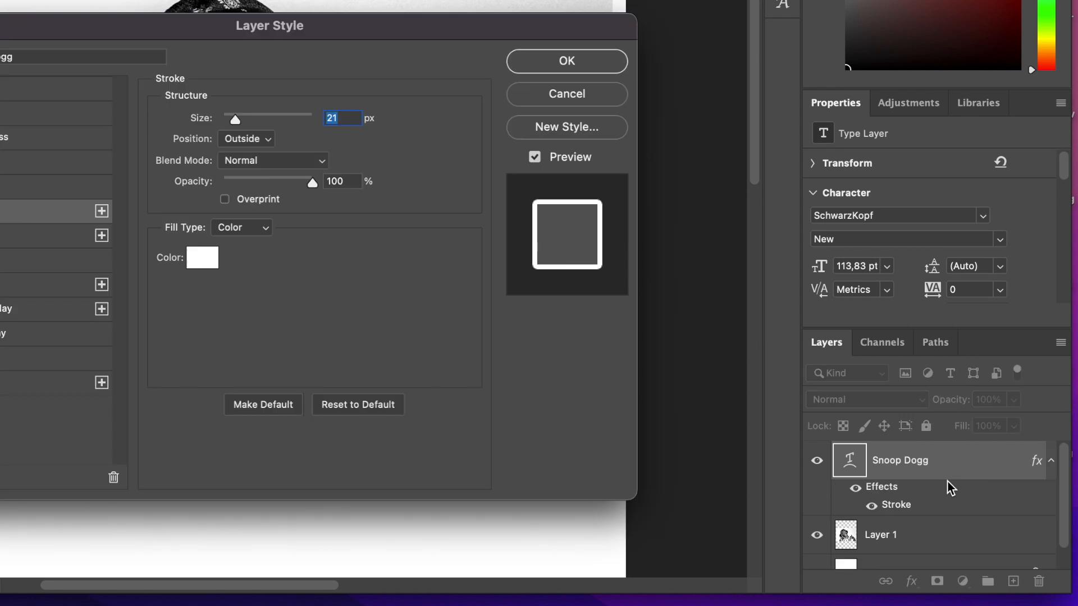
drag(187, 39, 693, 0)
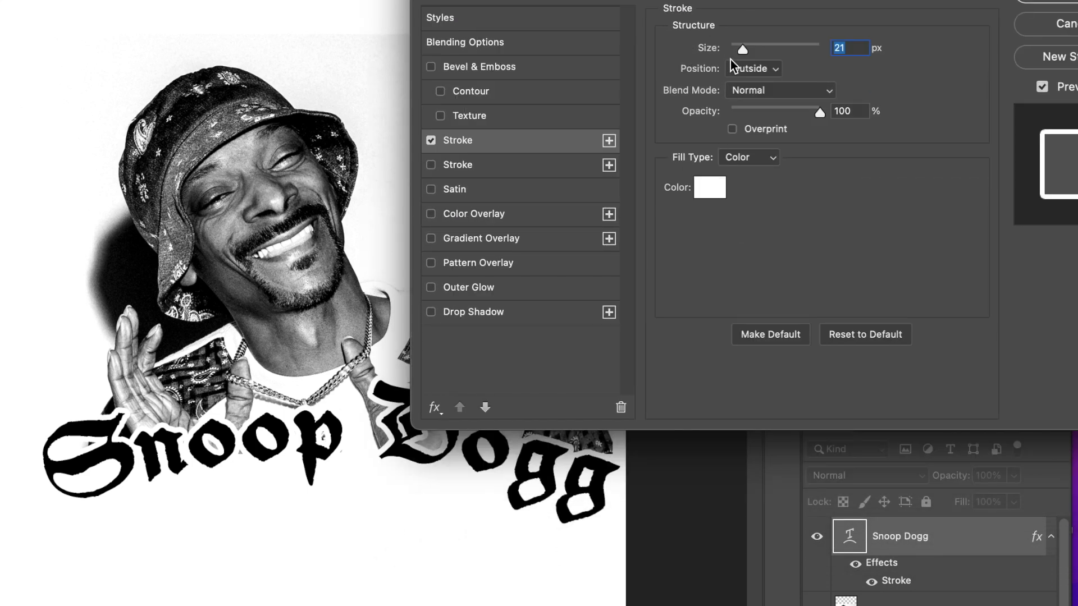
drag(740, 48, 743, 50)
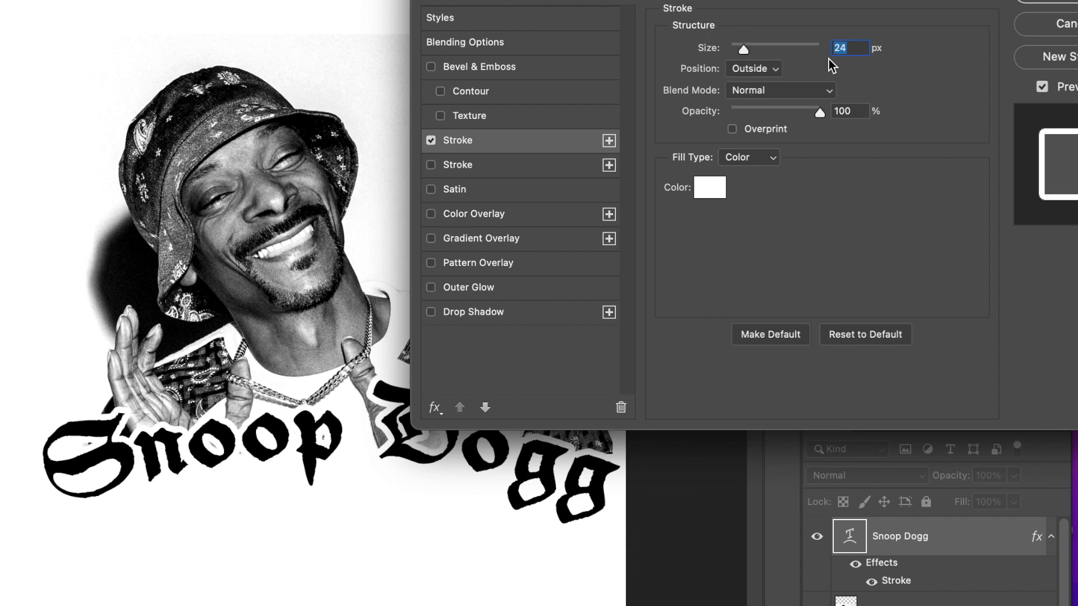
drag(741, 13, 706, 0)
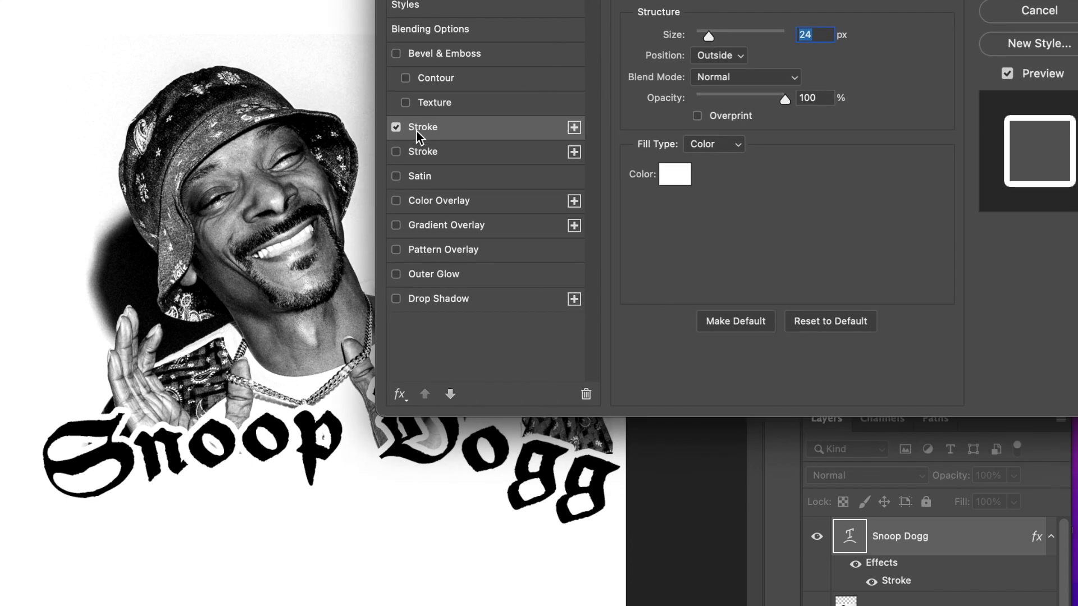
- Add a second outside Stroke to the text layer, coloured black (000000) with a size of 46 px
click(574, 128)
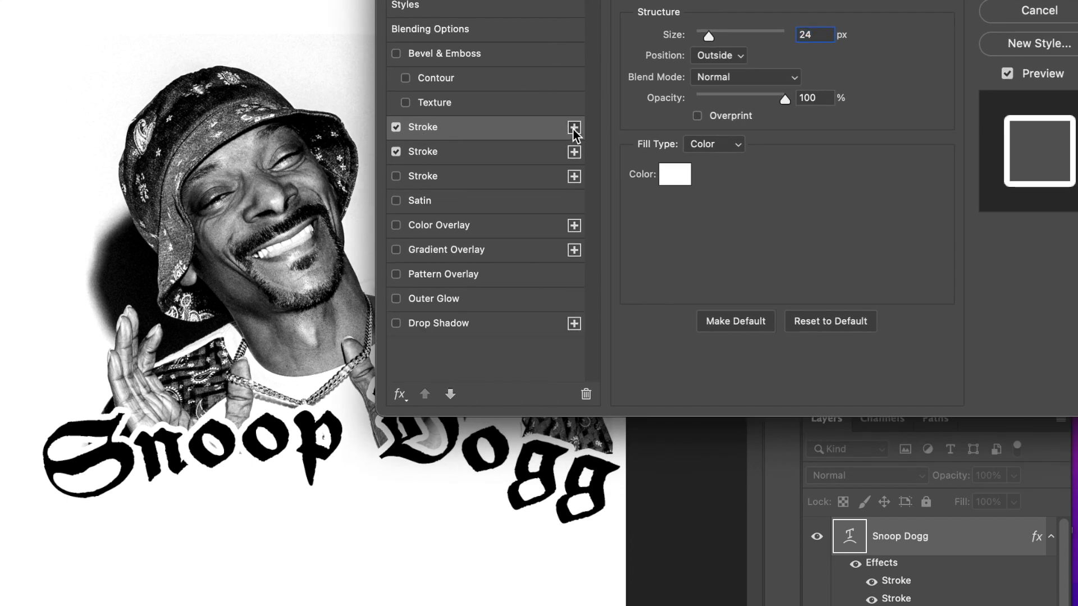
click(460, 153)
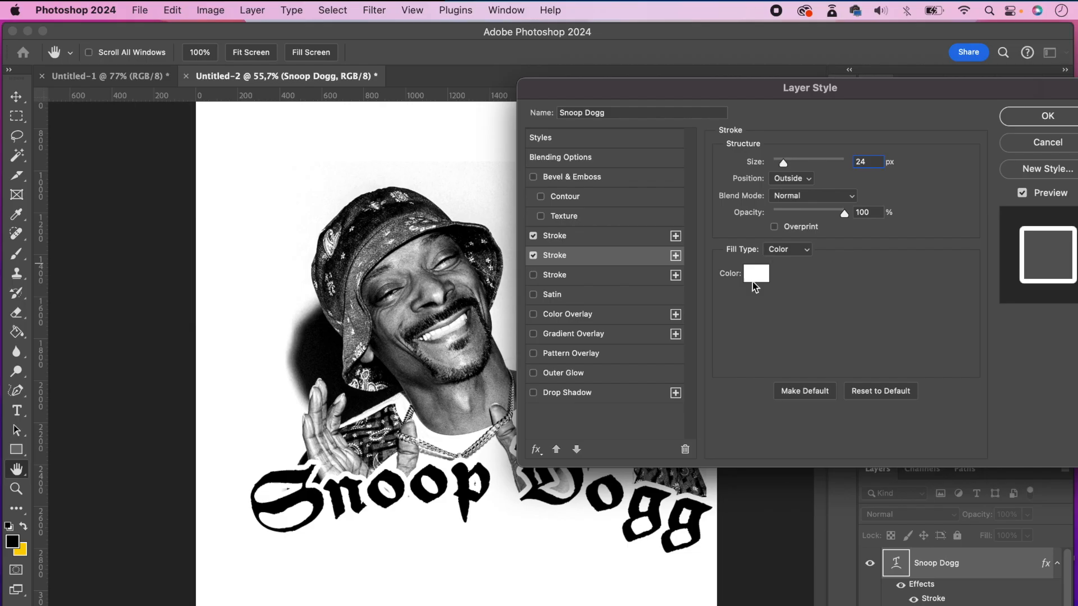
click(756, 275)
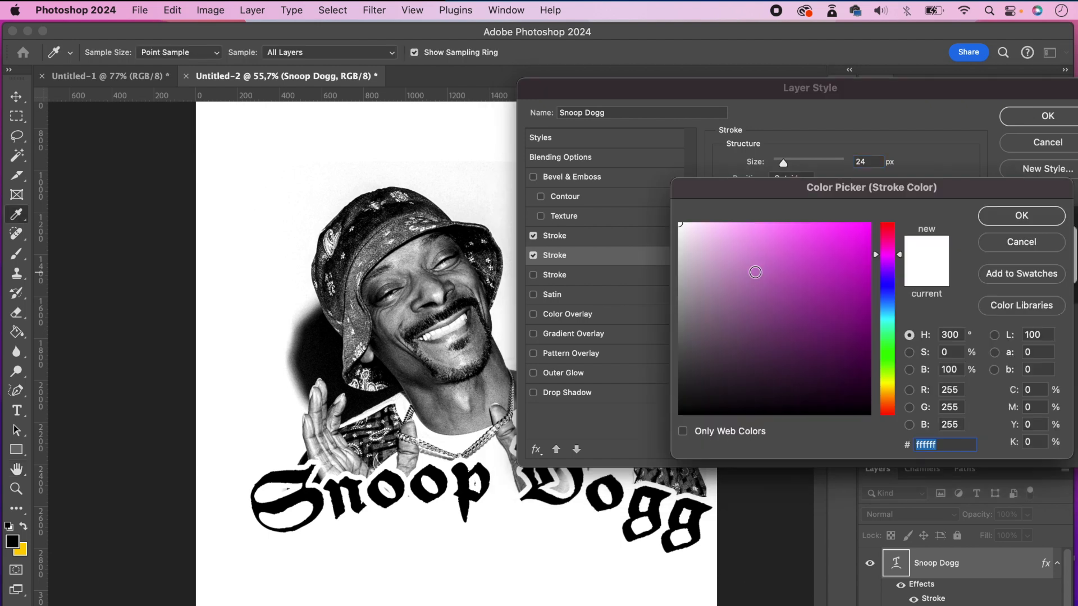
drag(708, 356, 660, 435)
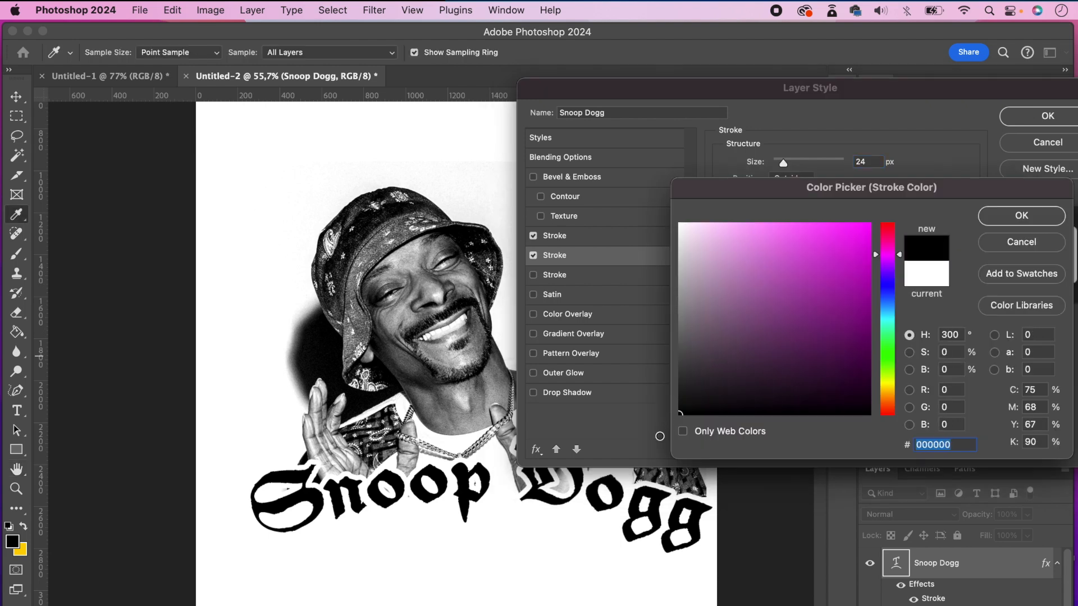
click(986, 221)
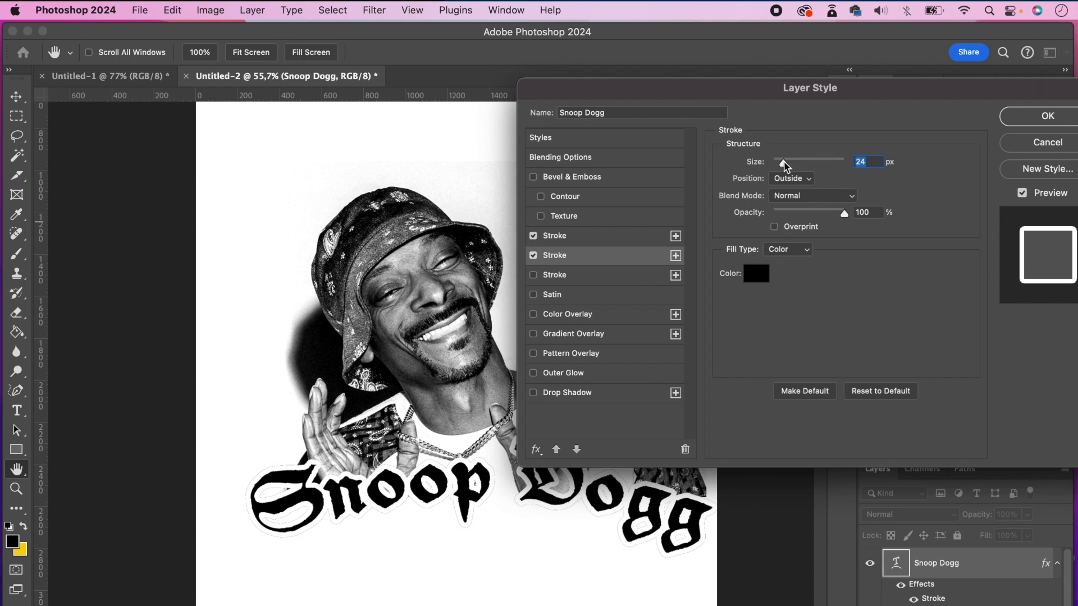
drag(785, 163, 790, 164)
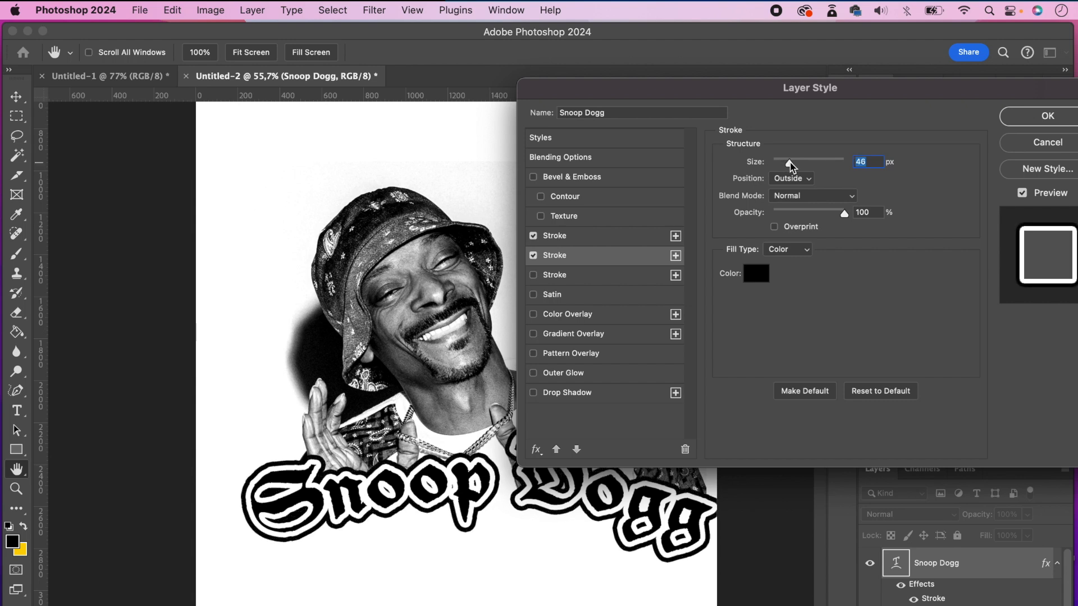
- Accept the stroke effects, select all layers and nudge the portrait and lettering together to the left to centre them on the canvas
click(1059, 115)
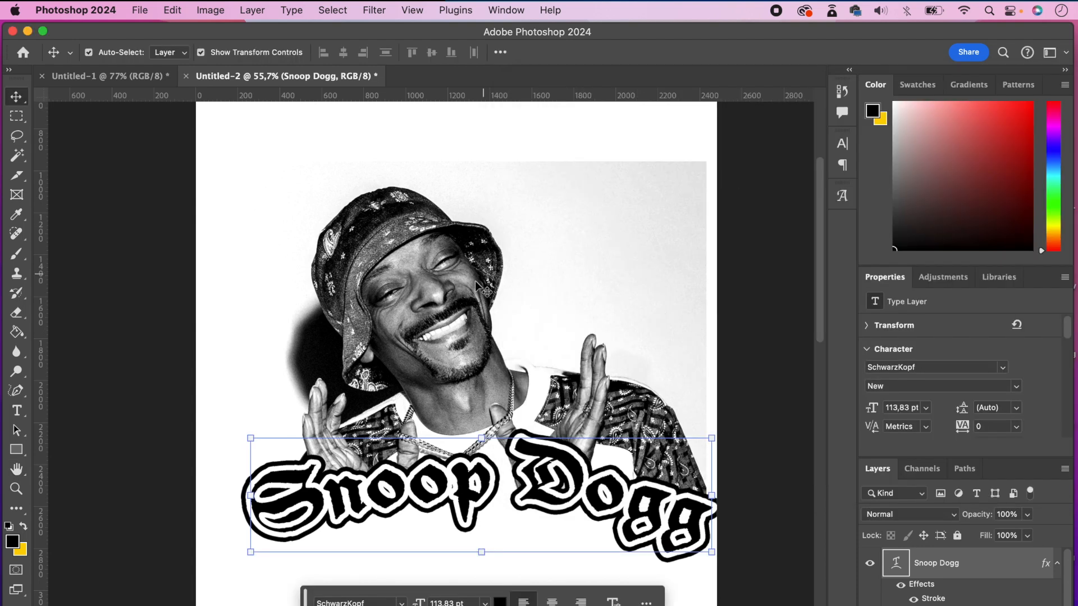
key(alt+super+a)
key(shift+Left)
key(shift+Left)
key(shift+Left)
key(shift+Left)
key(shift+Left)
key(shift+Left)
key(shift+Left)
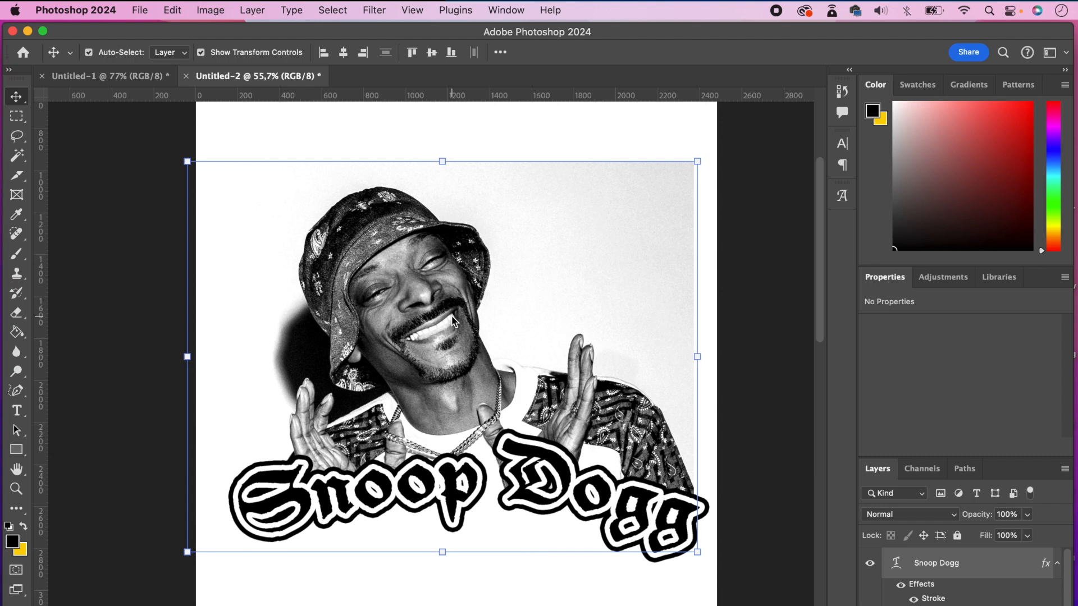
key(shift+Right)
key(shift+Left)
key(shift+Left)
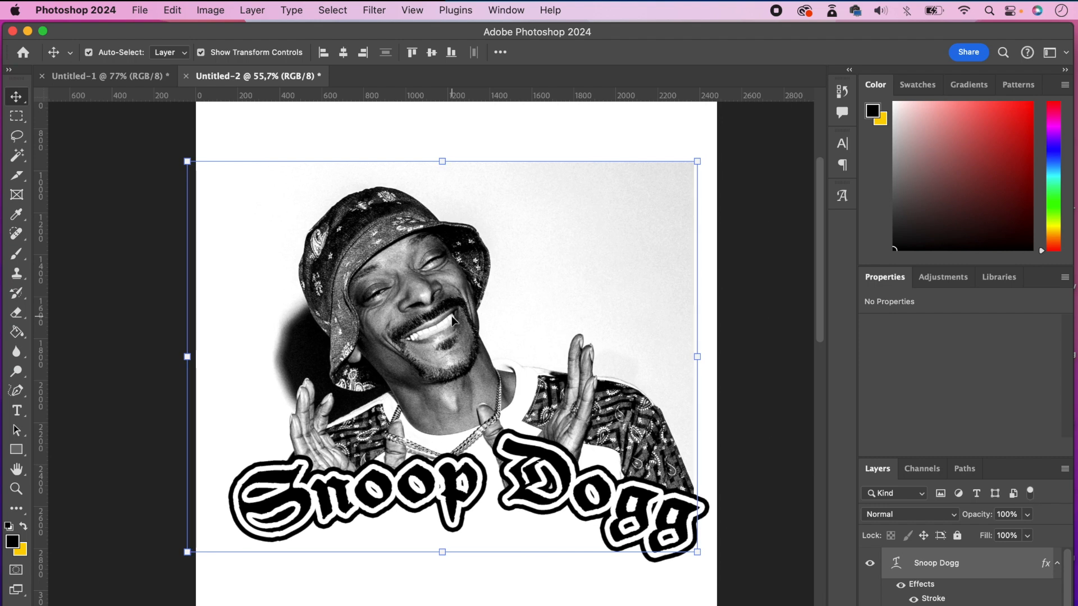
key(shift+Right)
key(shift+Right)
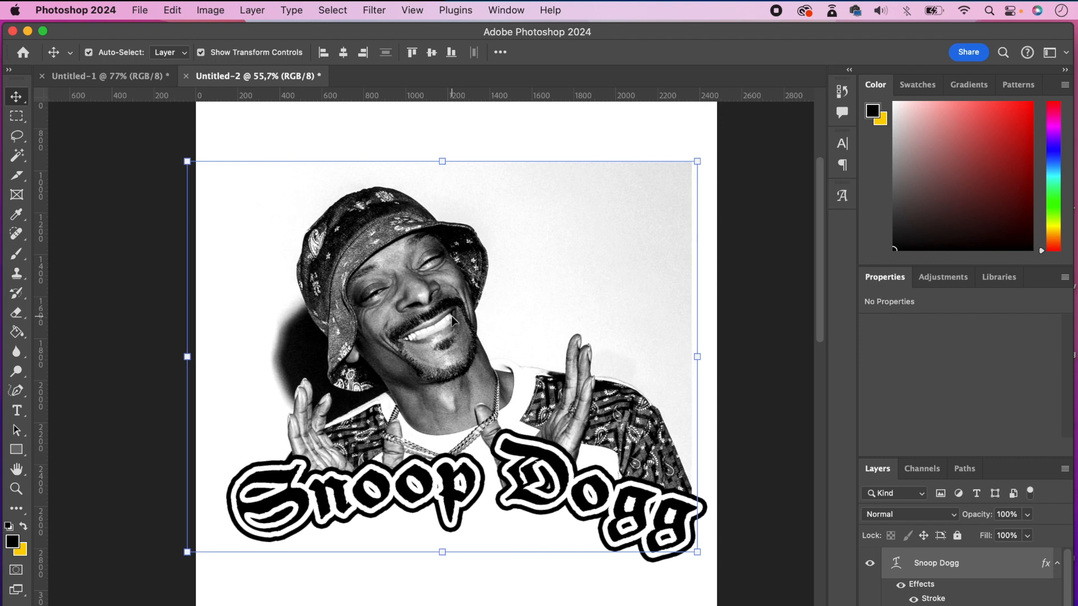
click(749, 416)
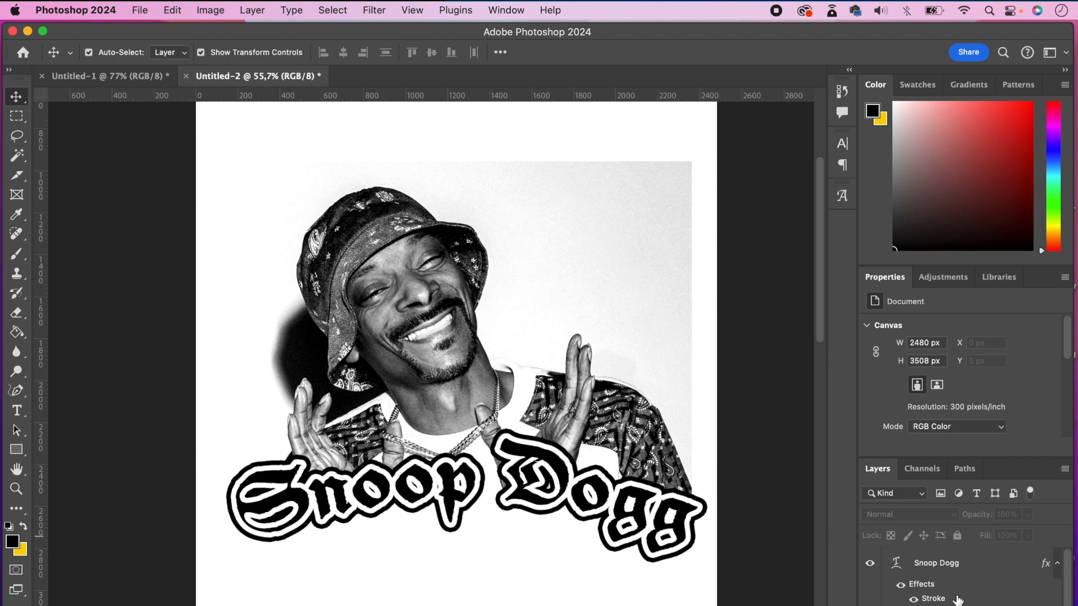
- Load the outline of the Snoop Dogg lettering as a selection and add a new empty layer above the text
drag(917, 565, 899, 570)
super+click(896, 564)
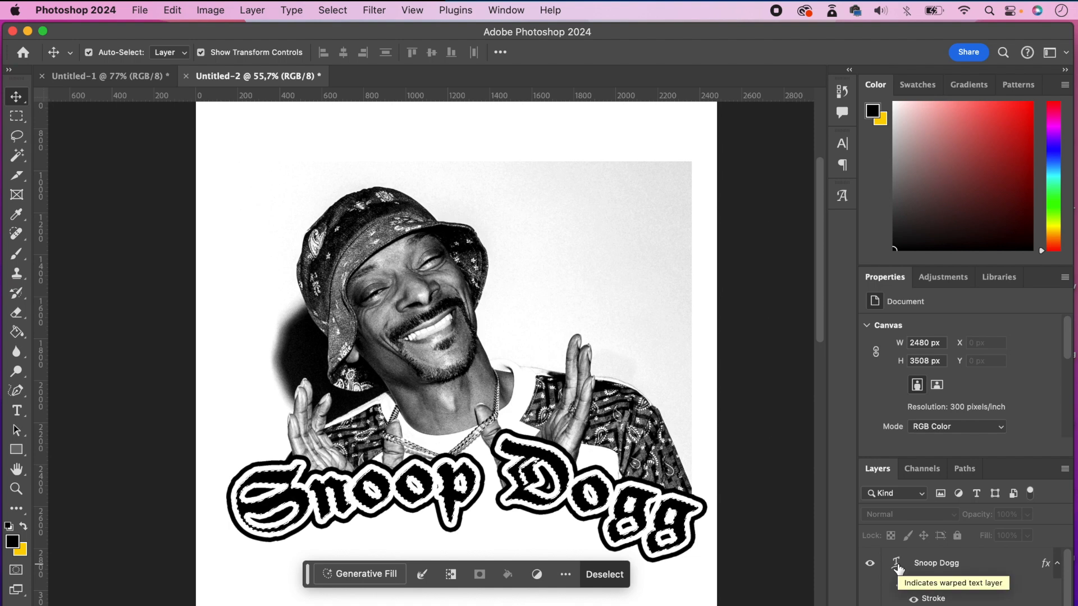
key(super+d)
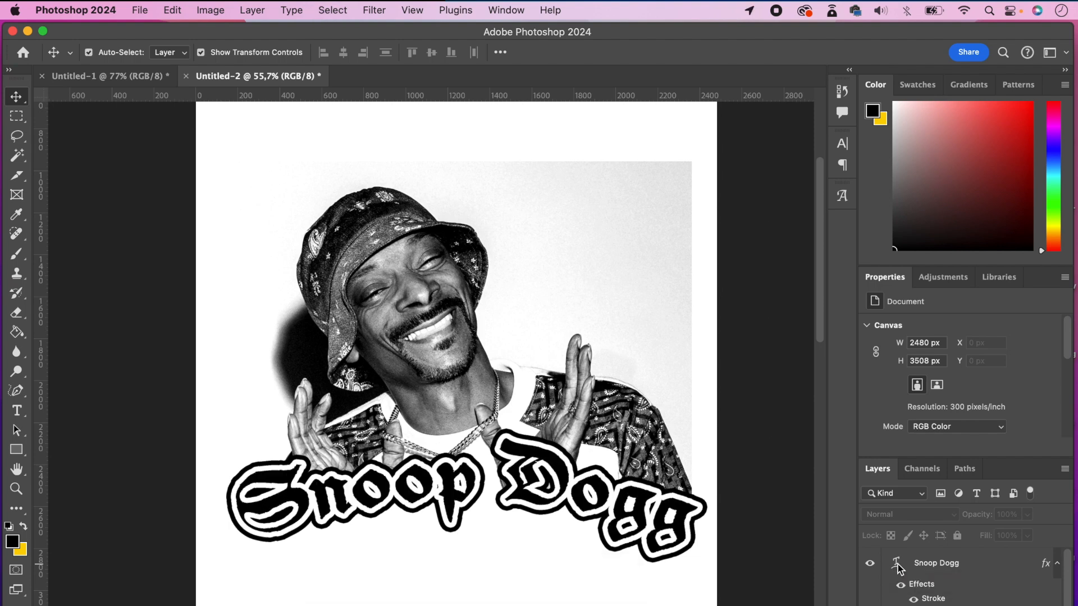
drag(897, 568, 896, 561)
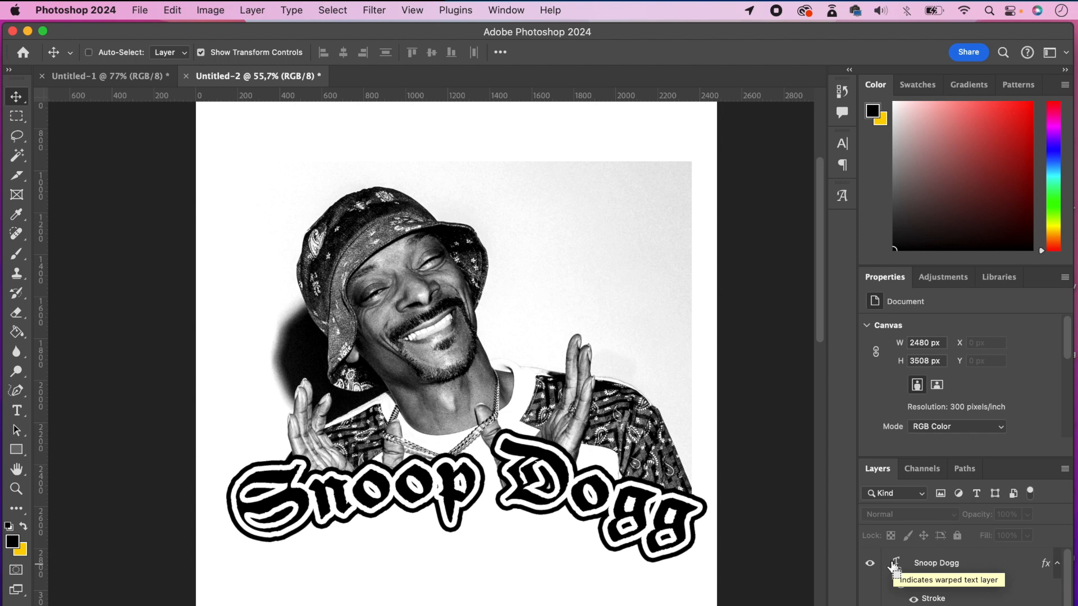
super+click(897, 567)
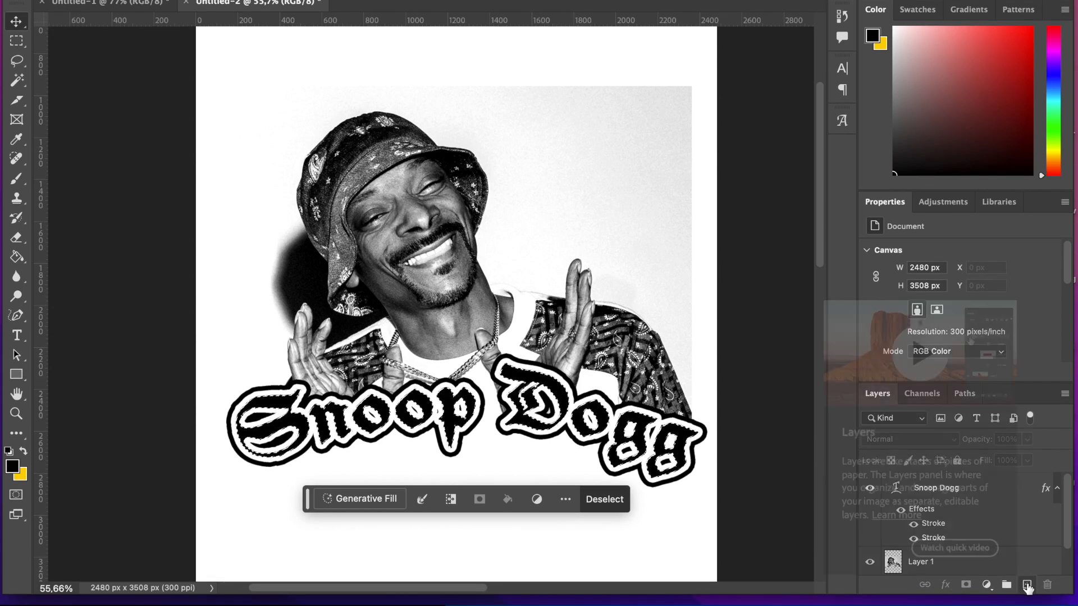
click(1027, 585)
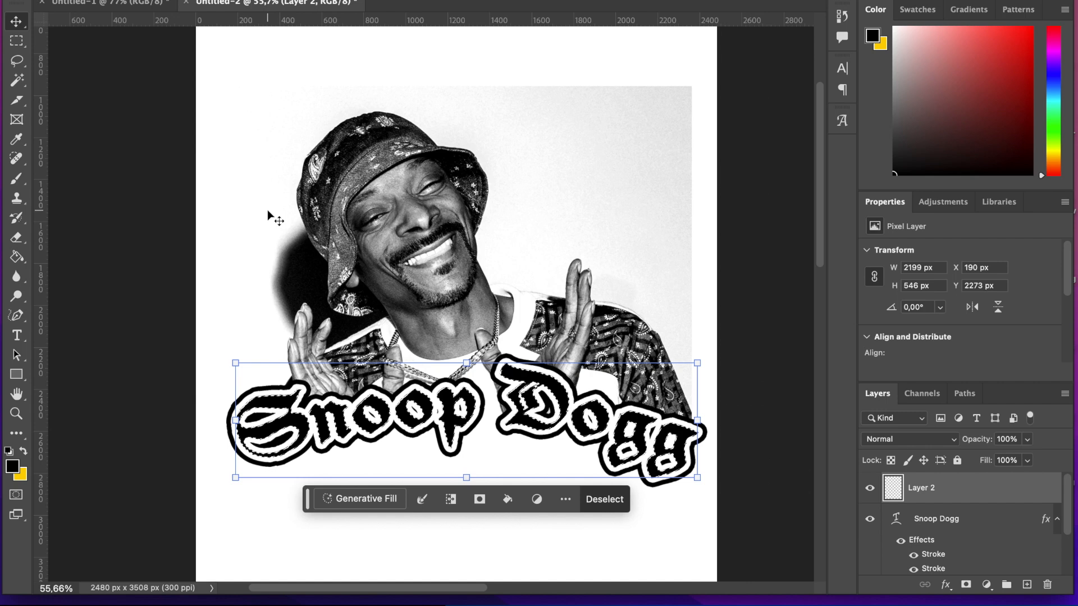
- Brush a soft white fade over the upper part of the selected letters on the new layer, and deselect
key(b)
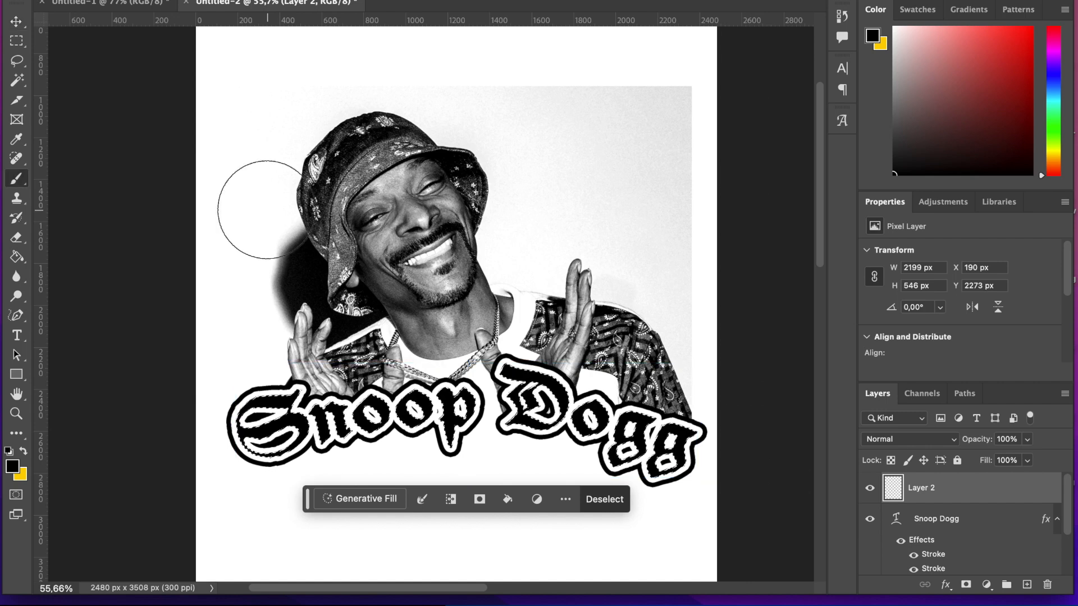
click(14, 470)
drag(736, 185, 670, 119)
click(1022, 140)
key(bracketright)
key(bracketright)
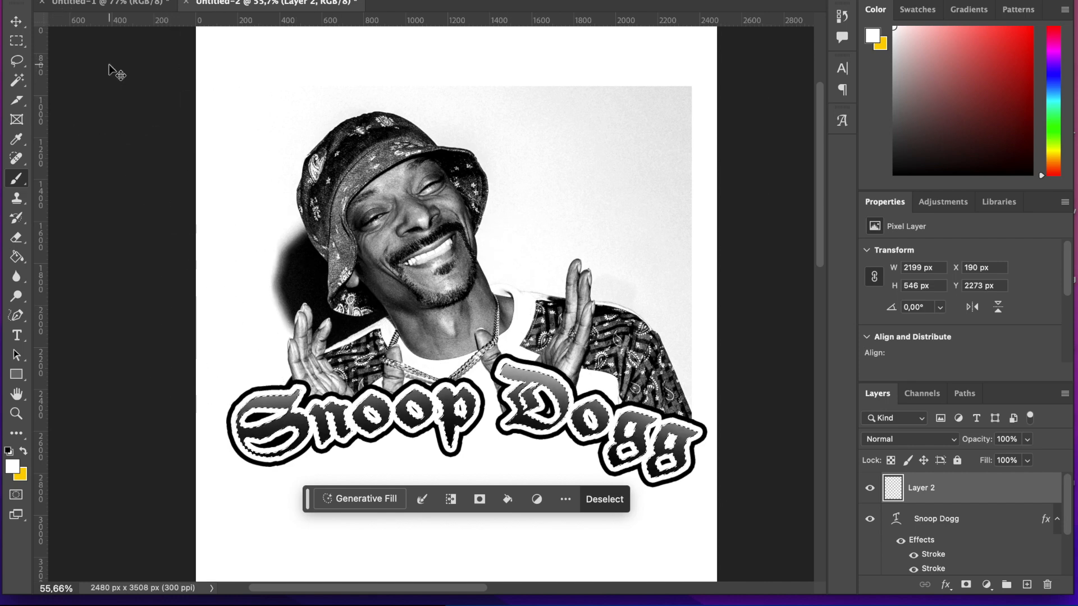
key(super+d)
click(16, 22)
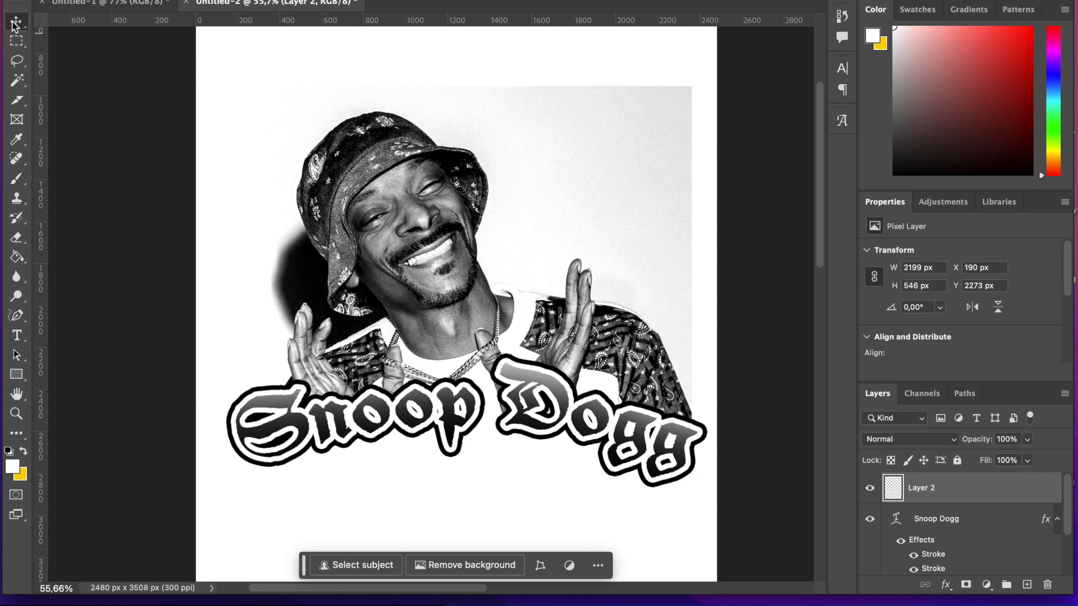
click(126, 241)
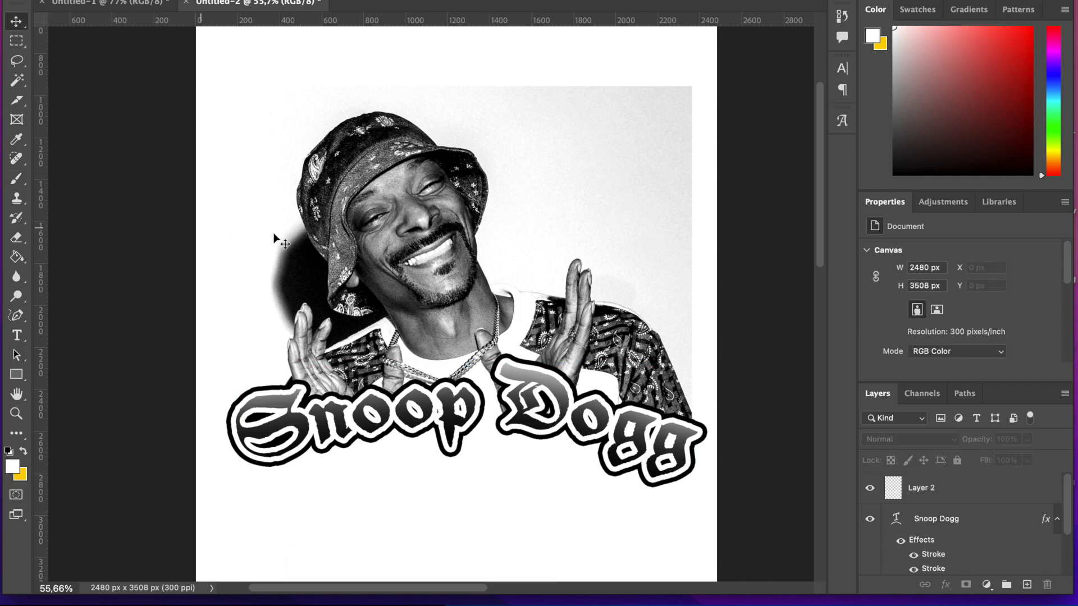
- Convert the document from RGB to Grayscale mode, flattening the layers
key(z)
drag(374, 241, 484, 303)
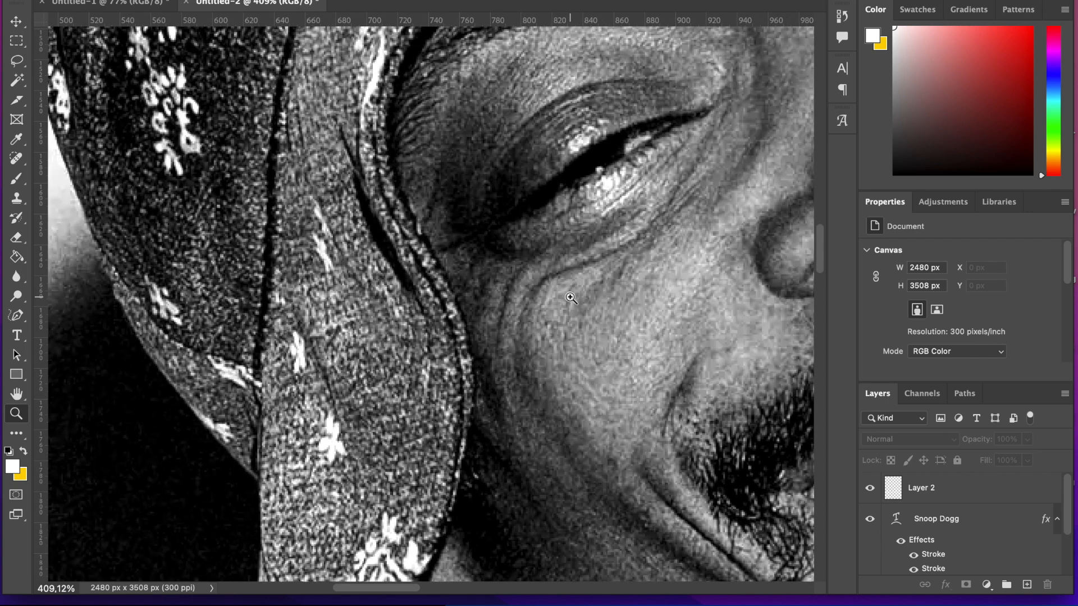
scroll(571, 298, right, 3)
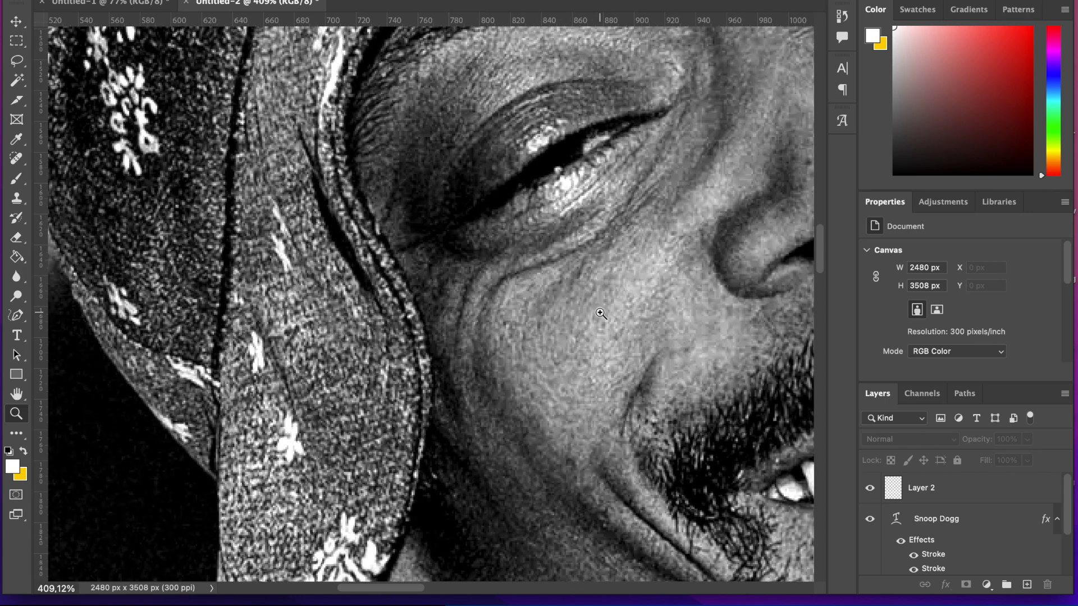
drag(620, 341, 513, 358)
scroll(512, 357, right, 1)
scroll(512, 357, up, 1)
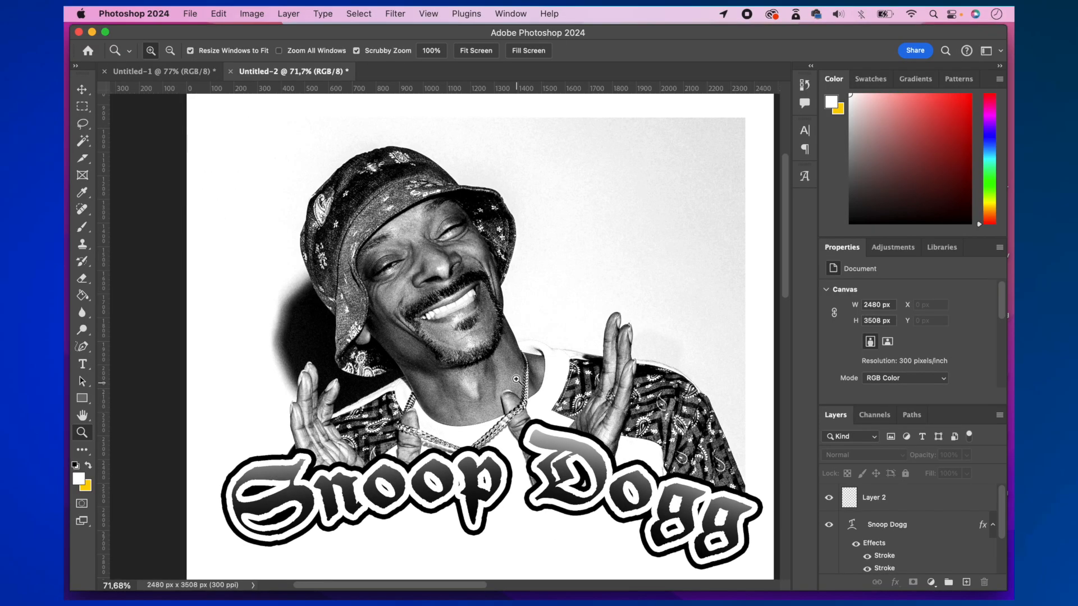
click(249, 13)
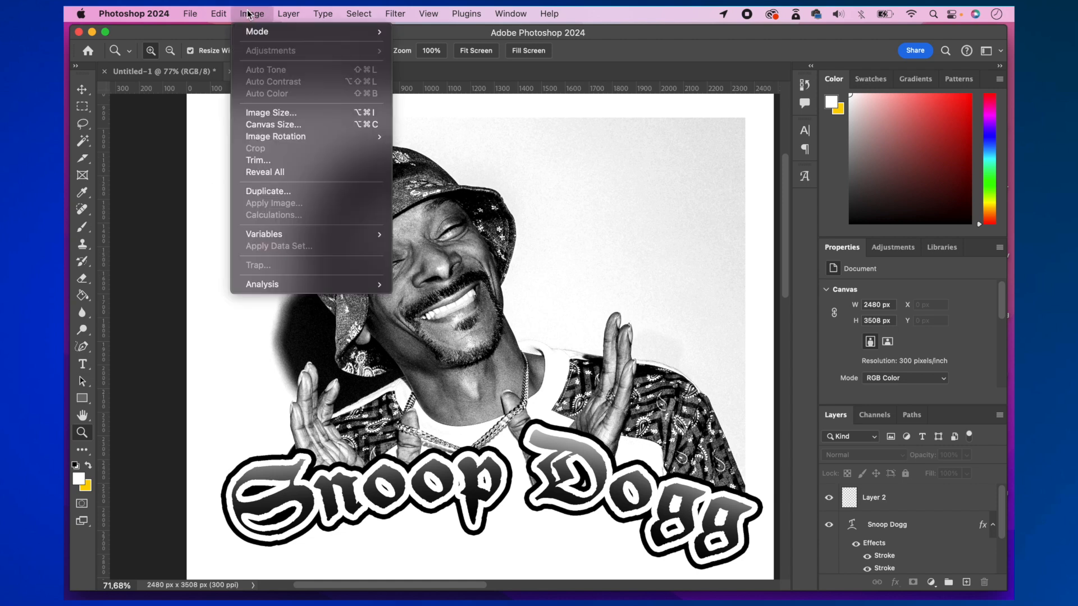
mouse_move(251, 31)
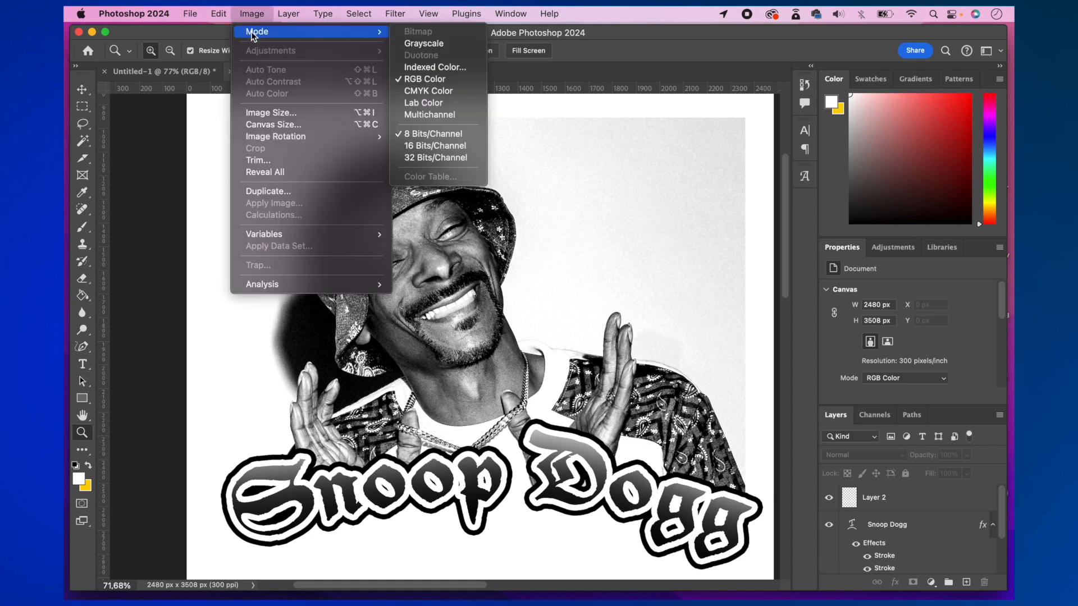
click(456, 45)
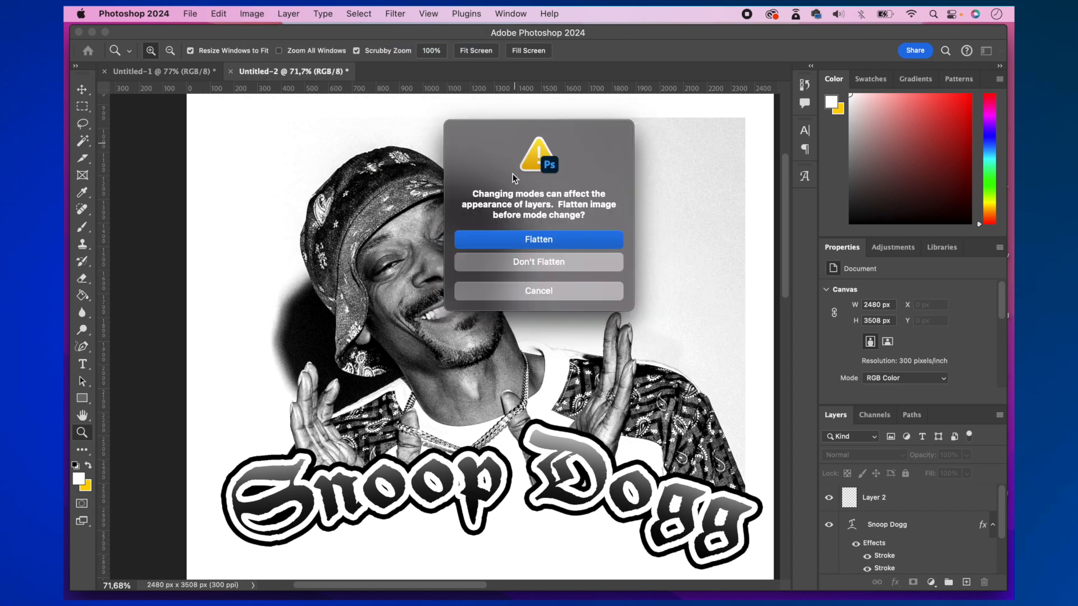
click(531, 240)
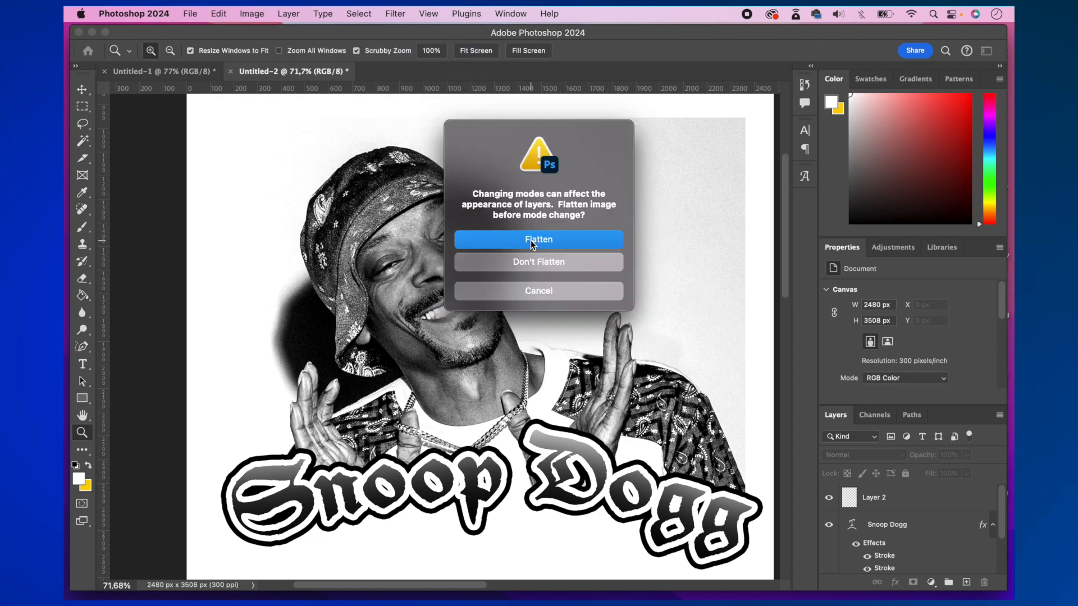
click(554, 261)
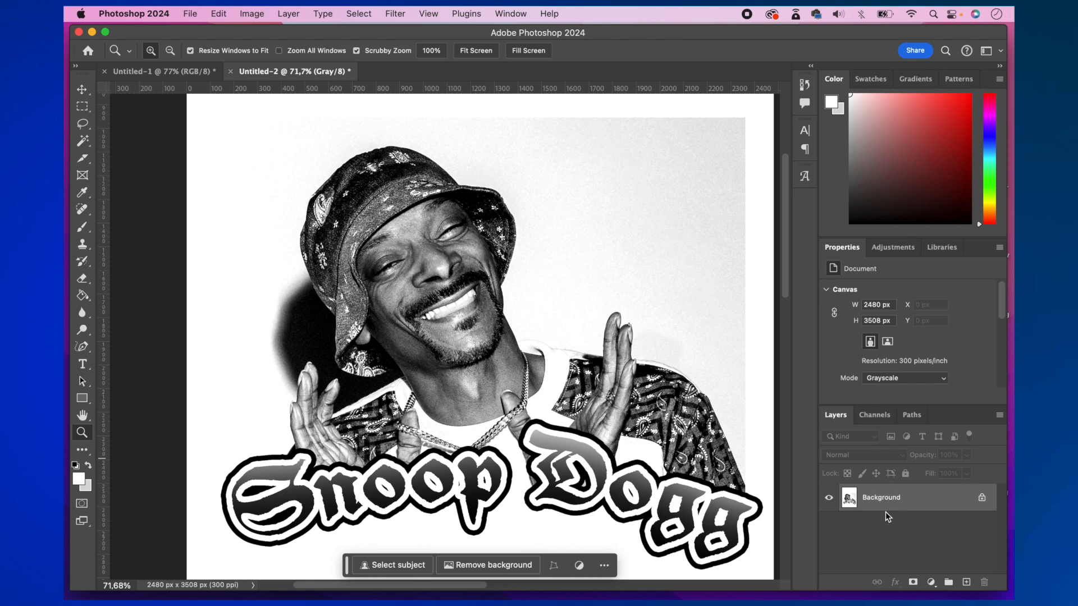
- Examine the face up close and check the document's colour channels
drag(387, 297, 467, 329)
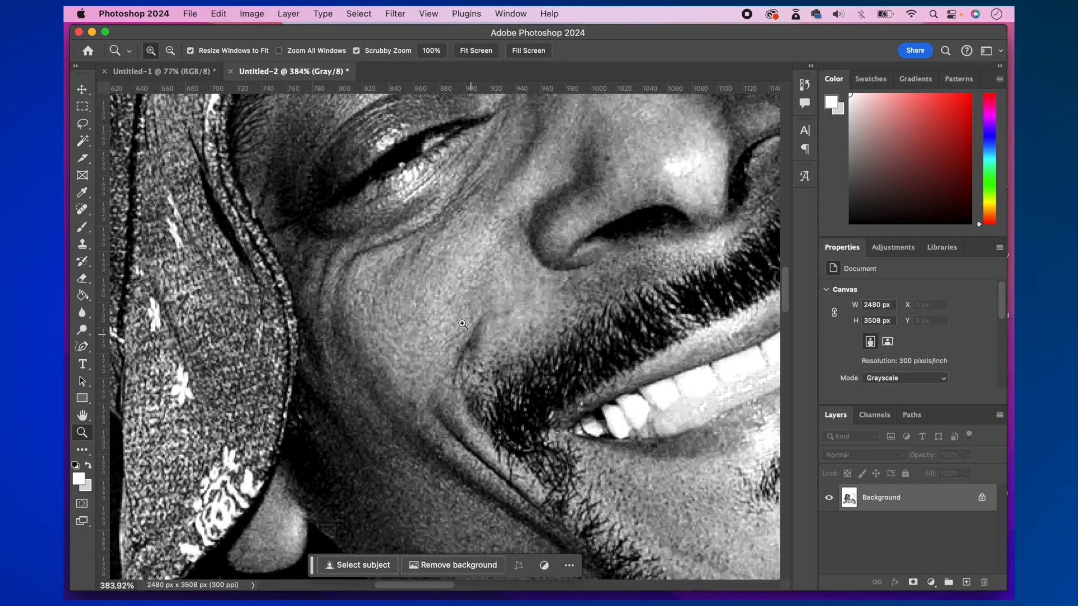
drag(441, 308, 298, 308)
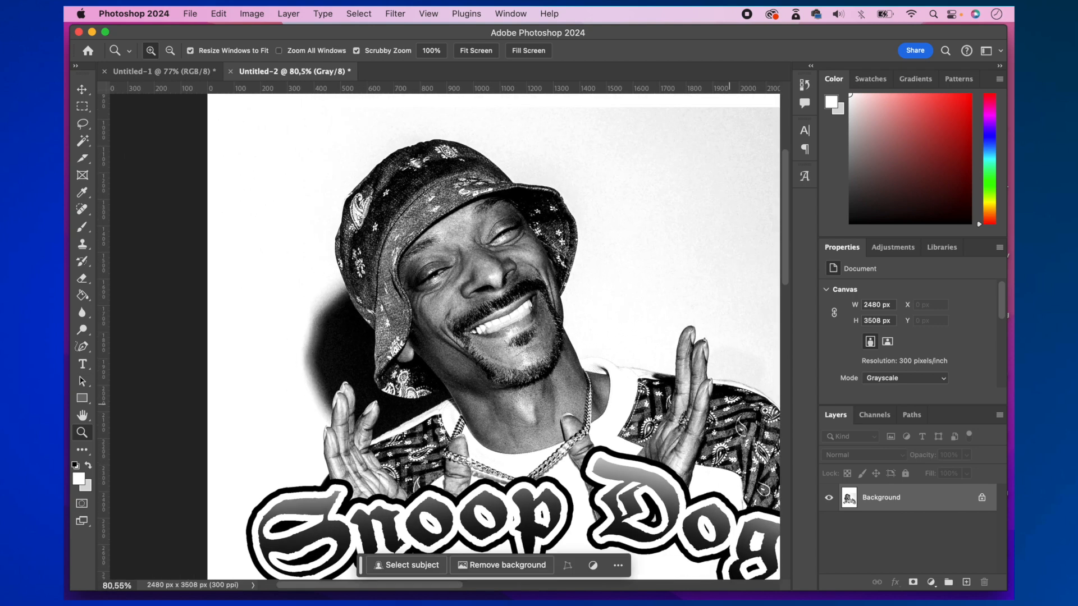
click(869, 416)
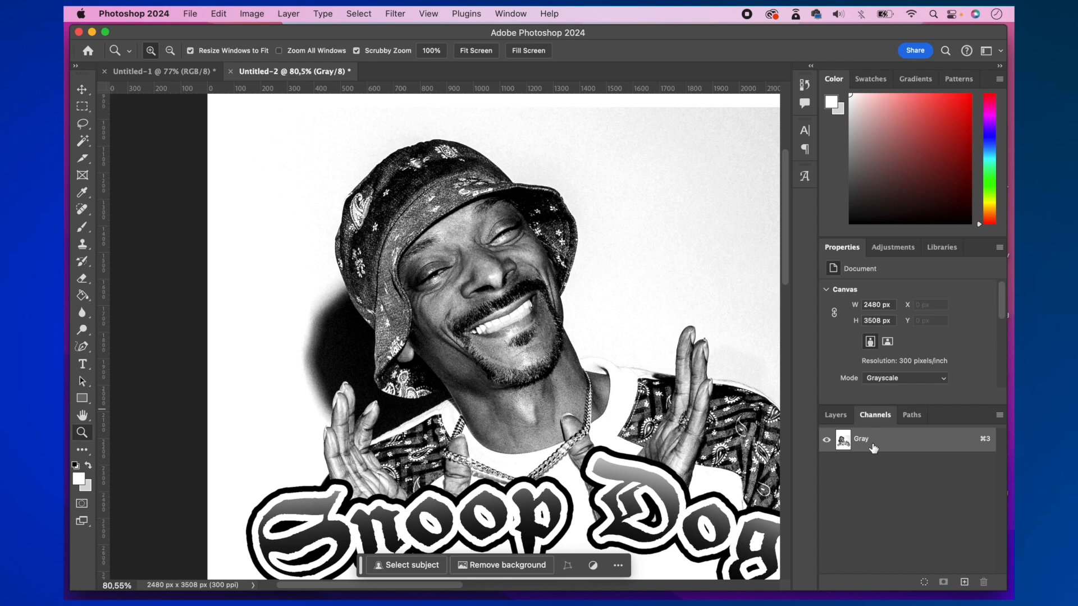
click(836, 415)
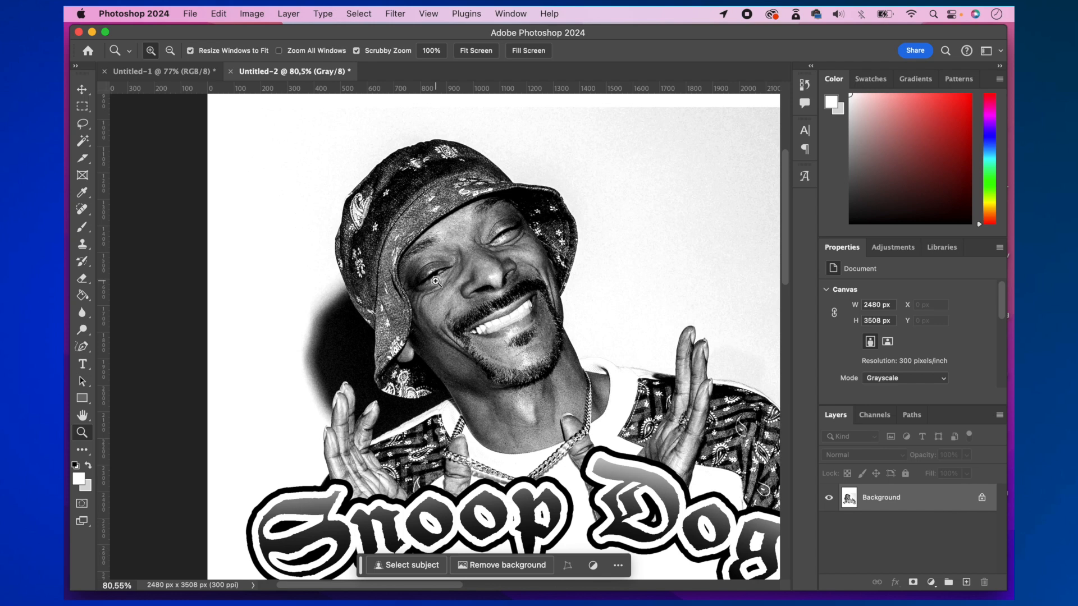
- Convert the image to Bitmap mode with an output of 300 pixels/inch and the Halftone Screen method
click(252, 14)
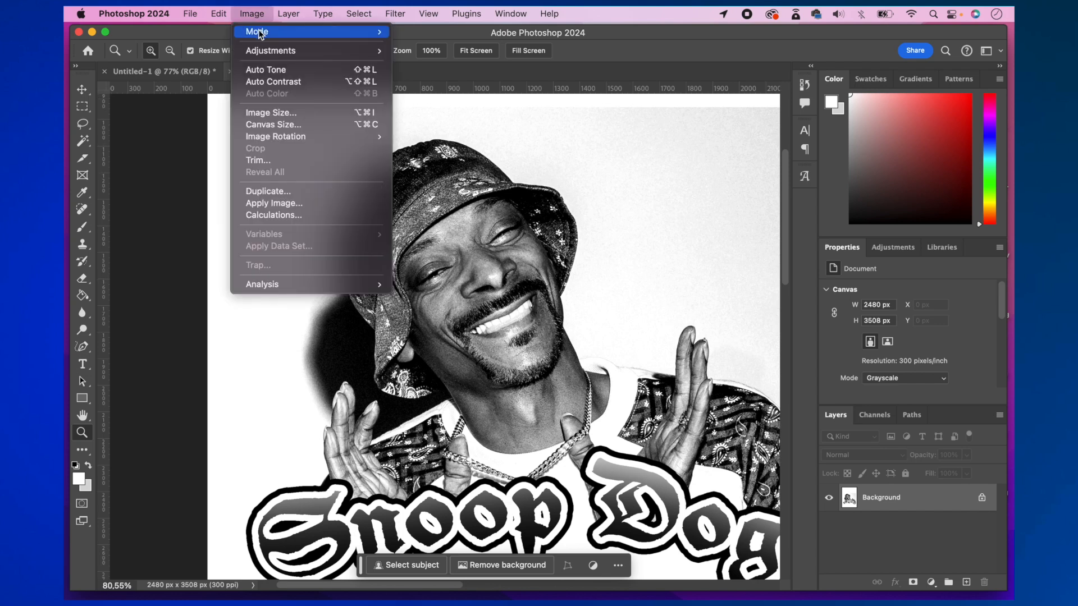
mouse_move(262, 33)
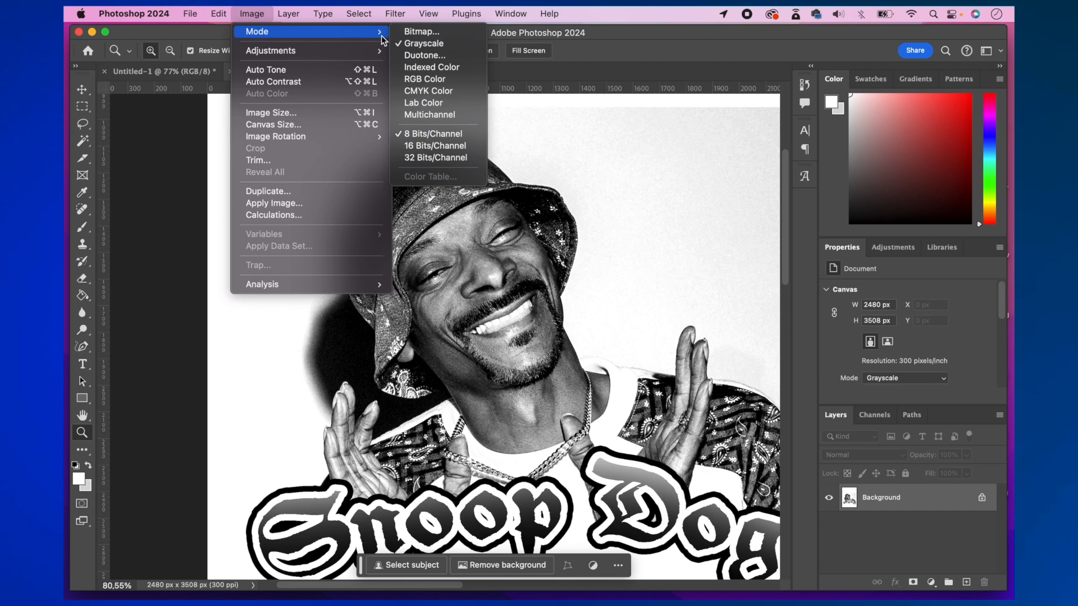
click(429, 32)
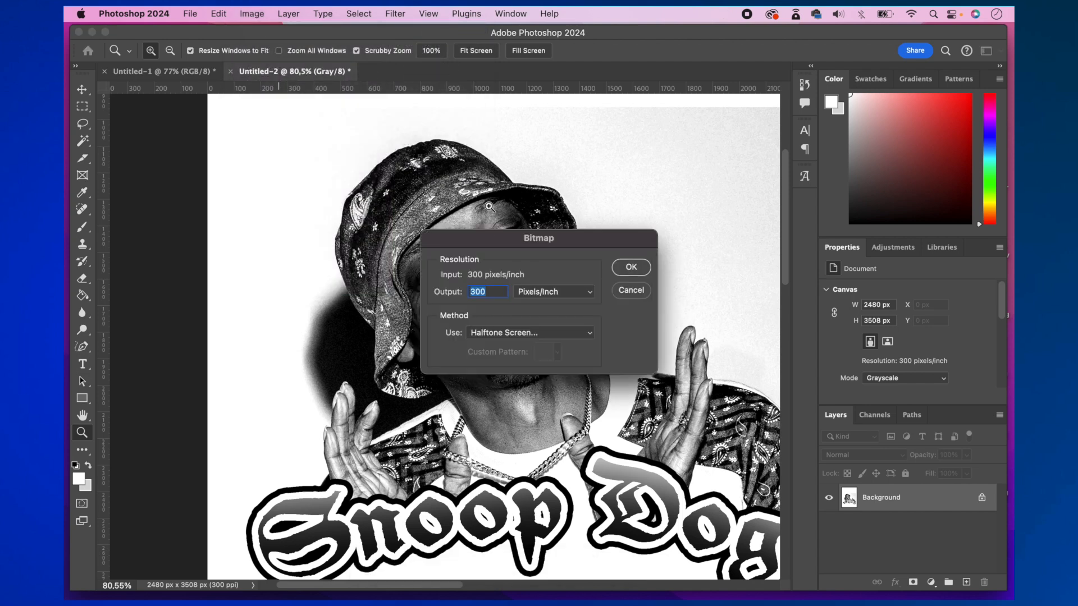
drag(493, 239, 637, 162)
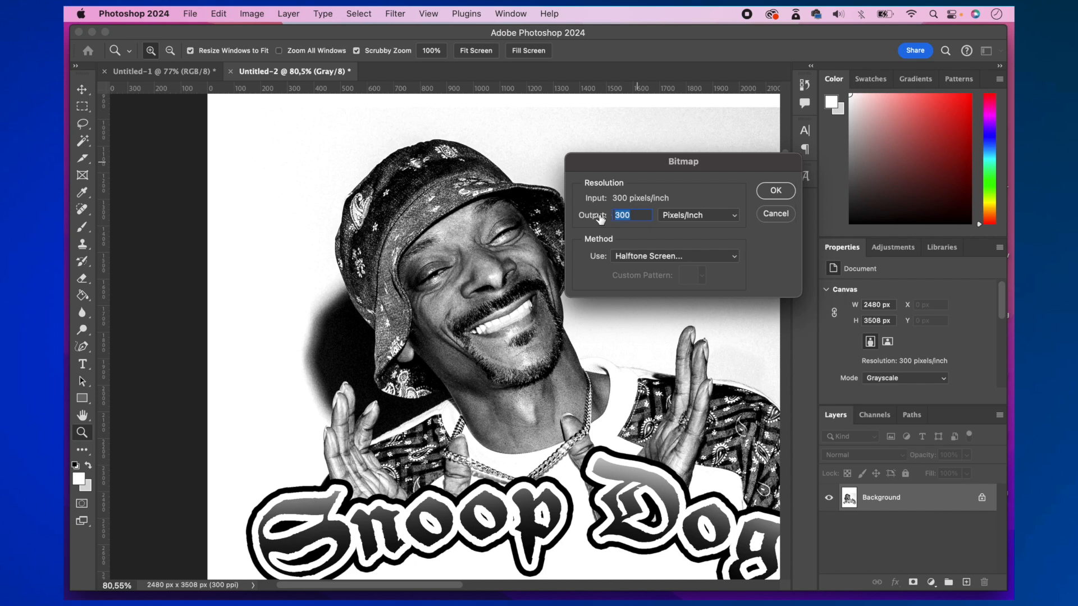
click(634, 214)
click(663, 257)
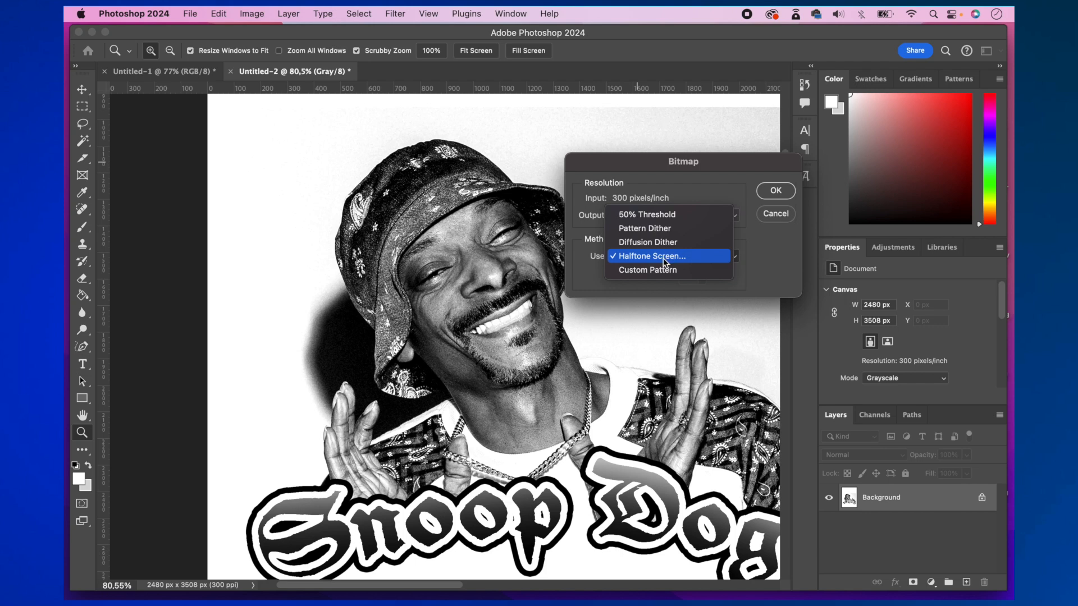
click(673, 257)
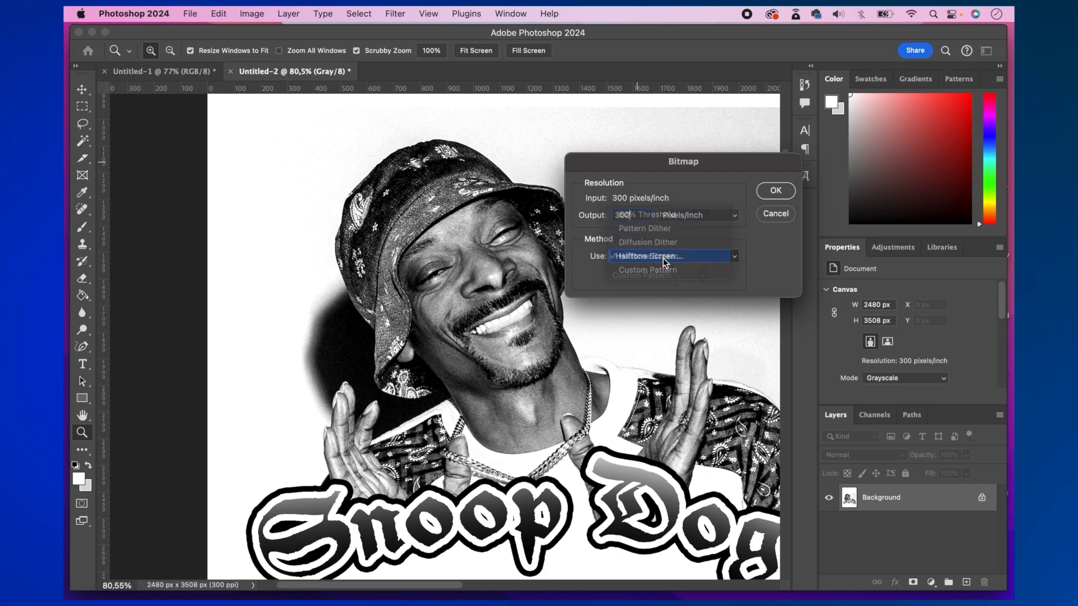
click(776, 196)
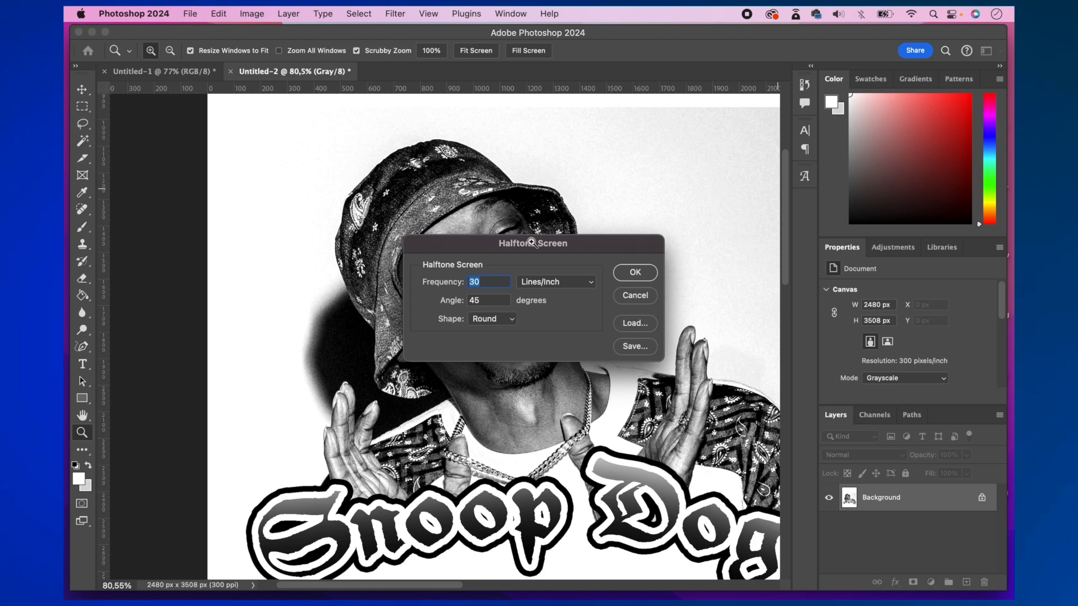
- Apply the halftone screen with a frequency of 45 lines/inch, a 45-degree angle and the Round shape
drag(493, 242, 668, 195)
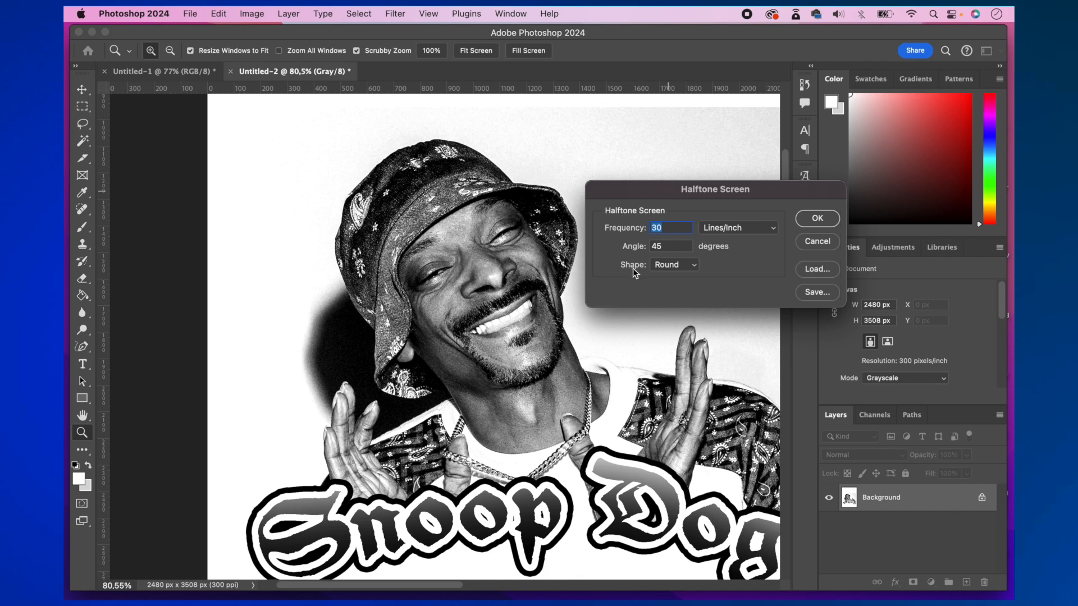
click(674, 230)
click(662, 266)
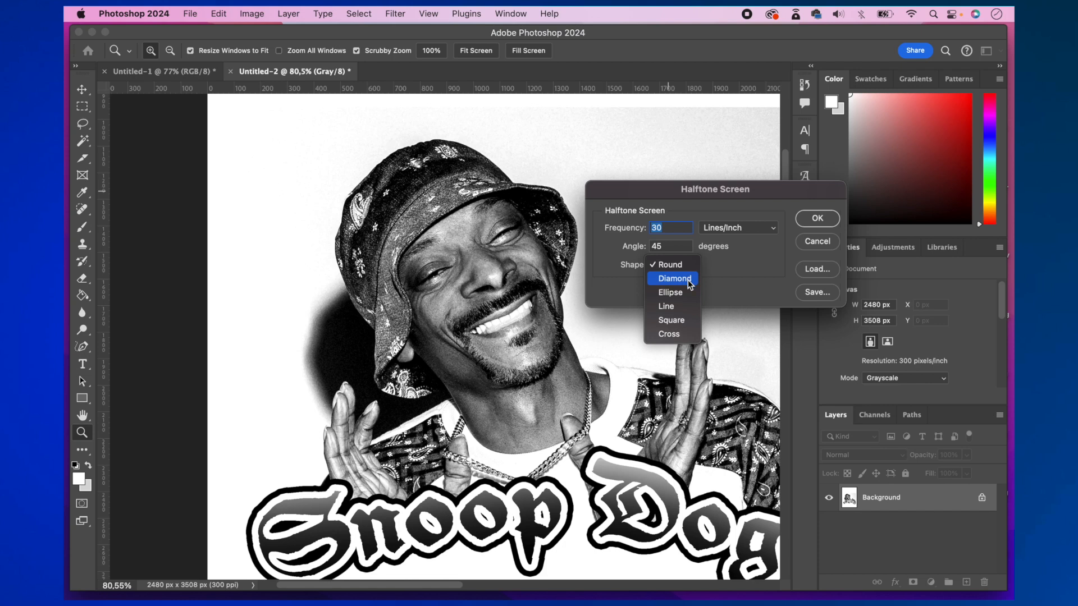
click(633, 247)
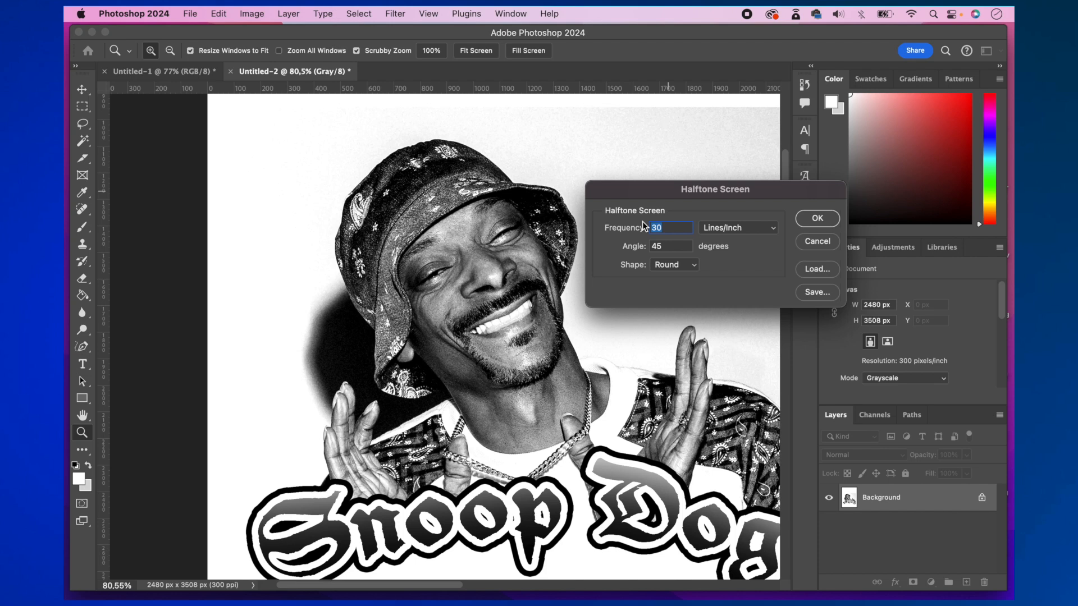
text(45)
click(813, 219)
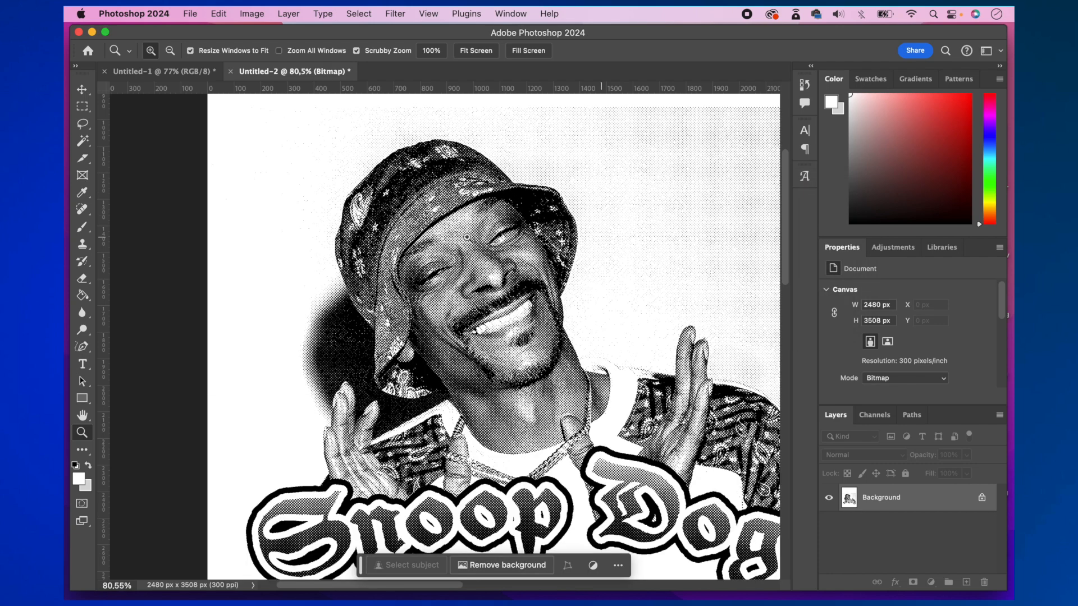
- Examine the halftone dot pattern up close across the face, the hat and the Snoop Dogg lettering
drag(405, 242, 470, 265)
scroll(471, 265, down, 2)
scroll(476, 321, up, 5)
scroll(476, 322, down, 4)
scroll(474, 321, down, 3)
scroll(476, 322, up, 4)
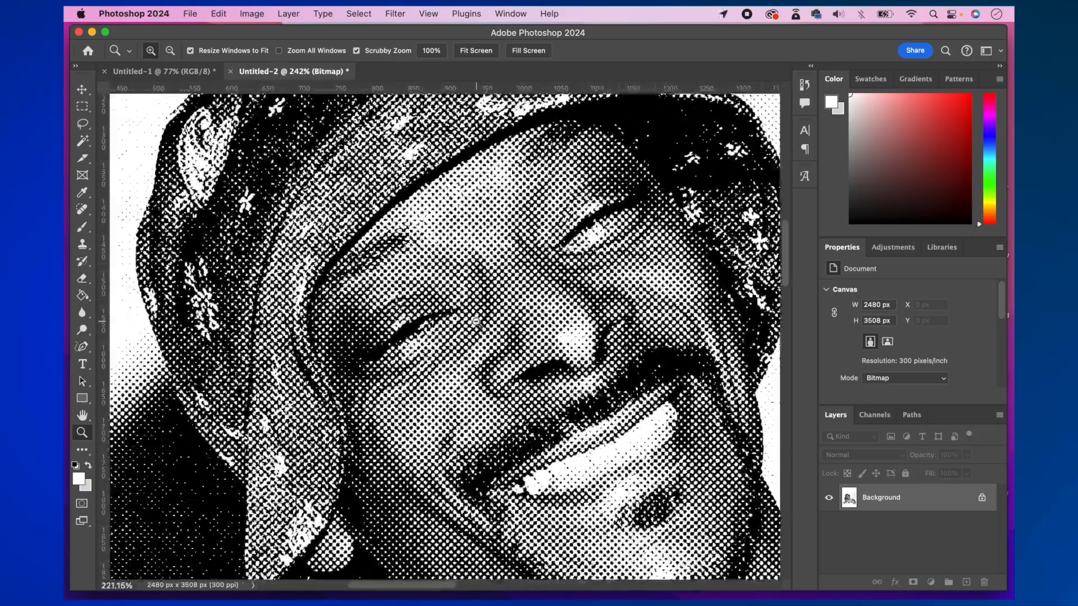
scroll(476, 322, down, 3)
scroll(489, 323, up, 6)
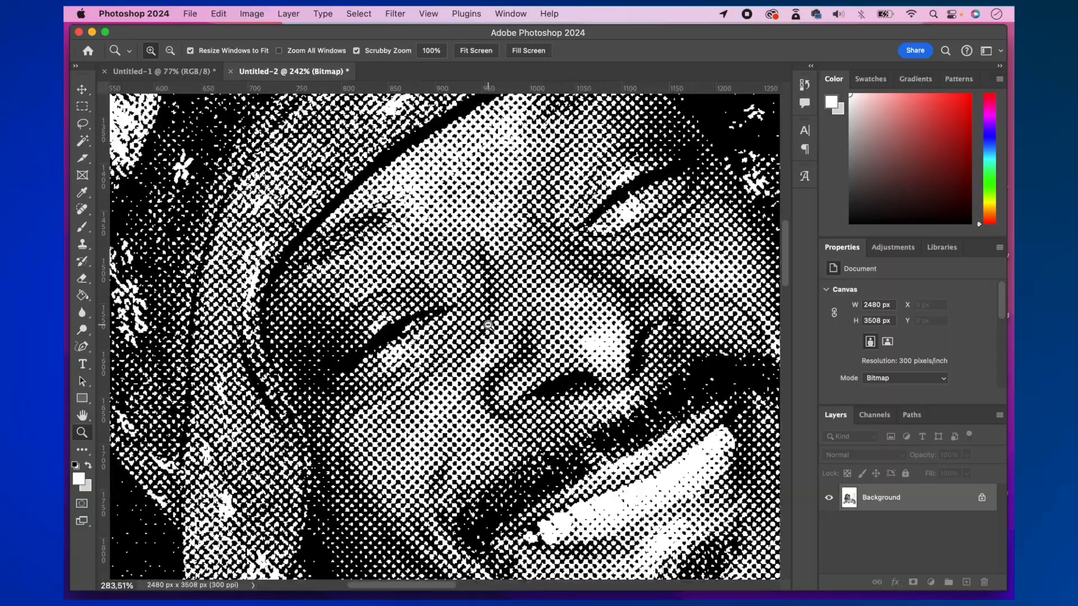
scroll(497, 327, down, 4)
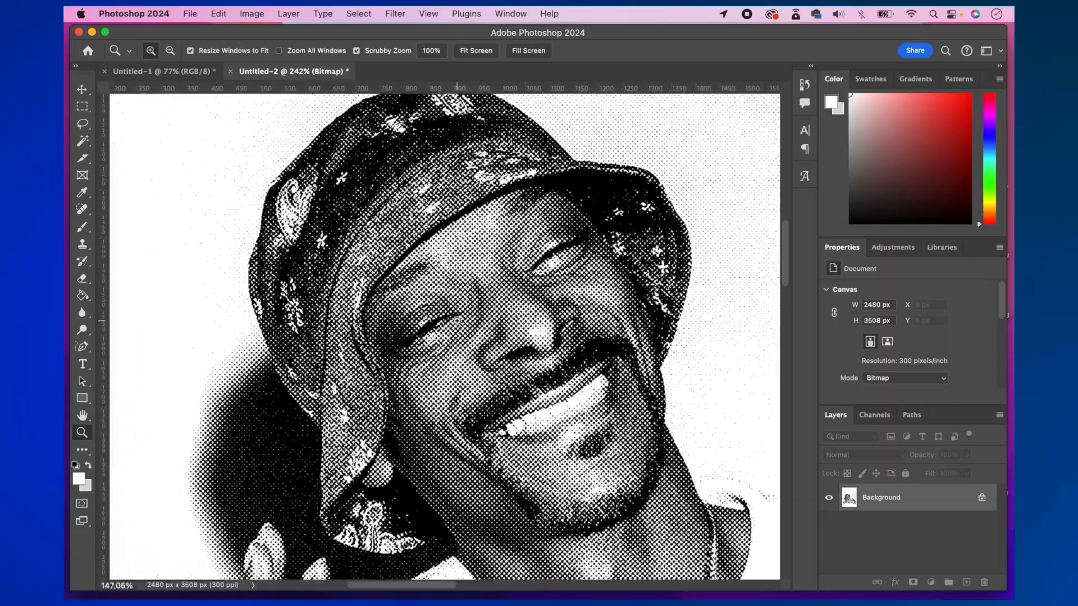
scroll(458, 320, down, 2)
scroll(468, 332, down, 2)
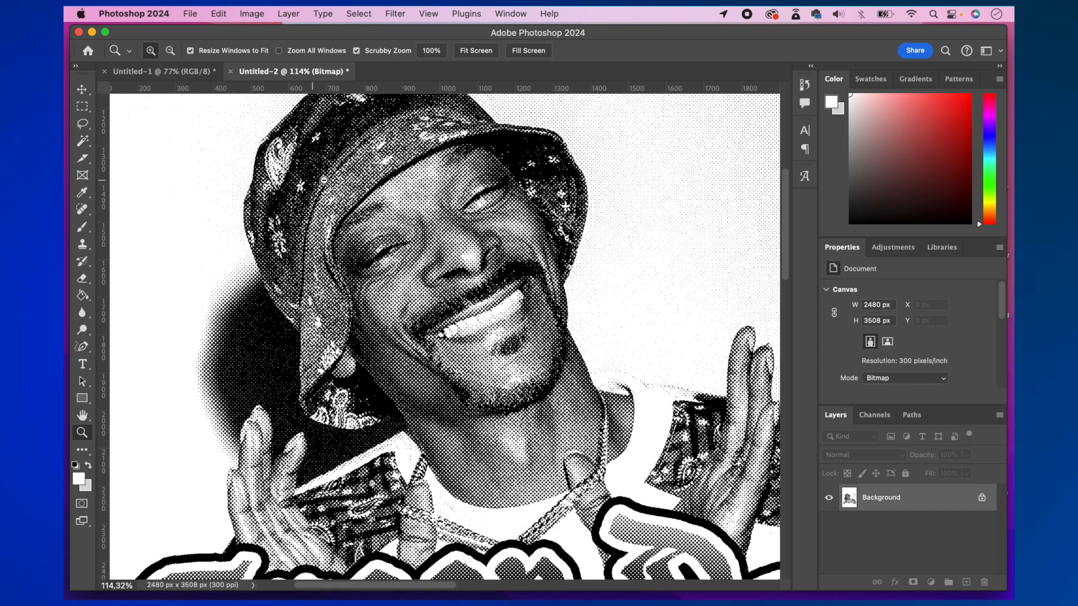
scroll(313, 181, up, 10)
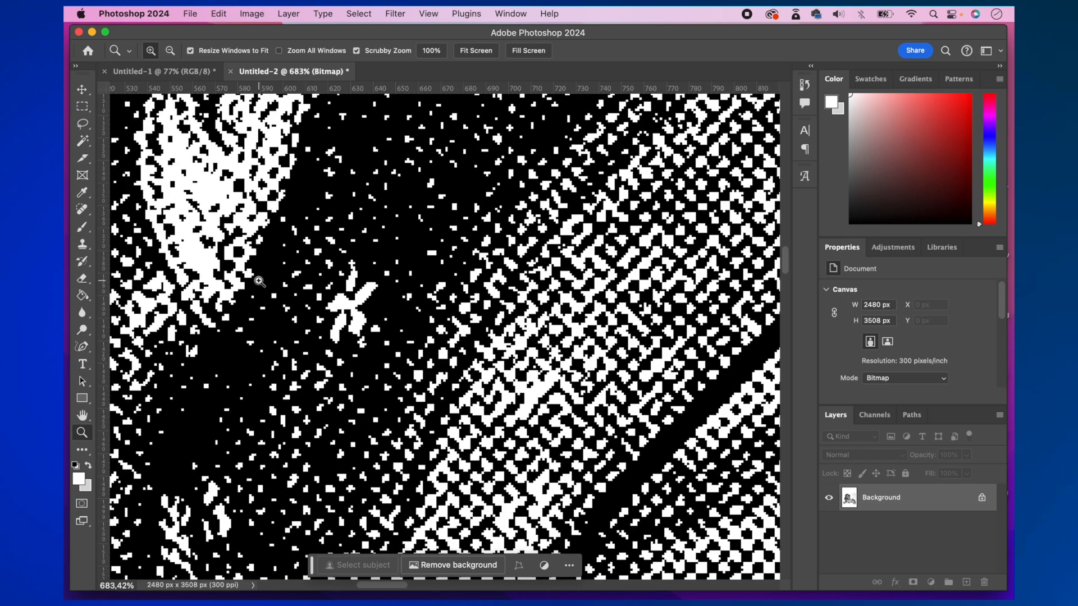
scroll(477, 373, down, 5)
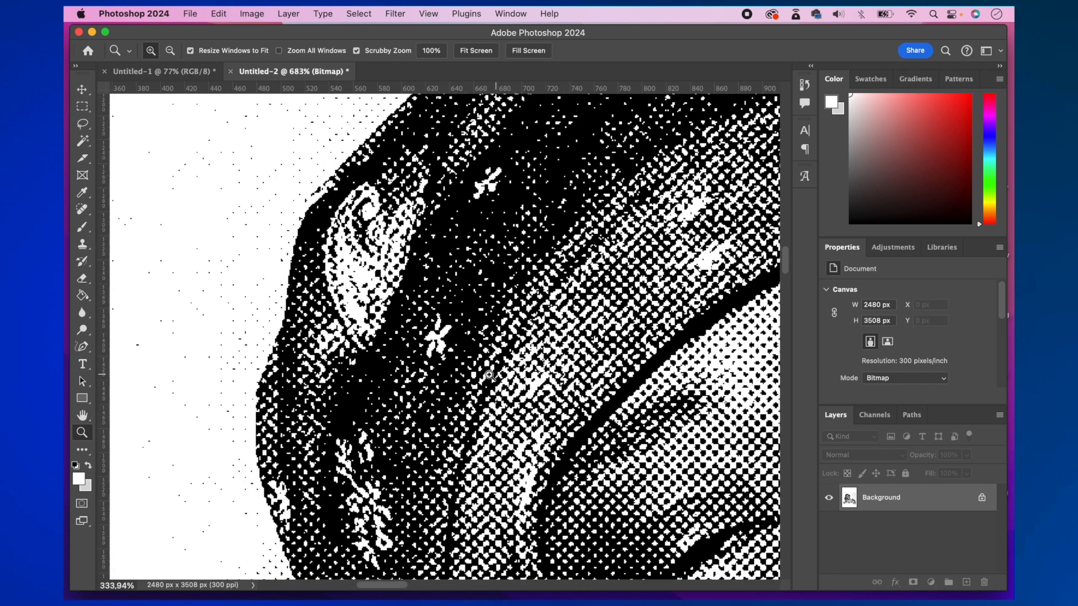
scroll(486, 375, right, 10)
scroll(486, 376, down, 5)
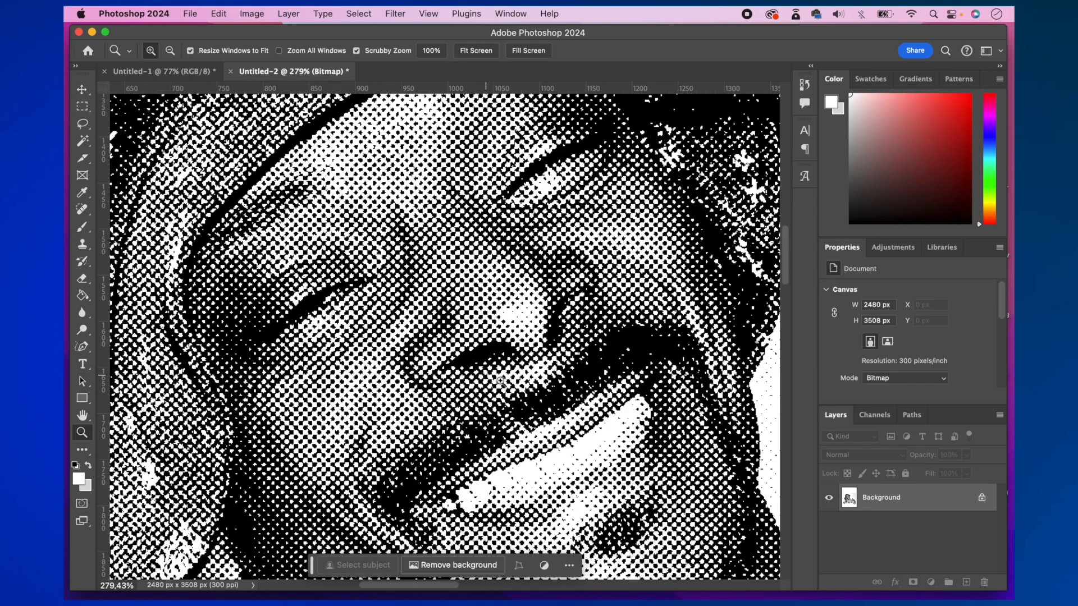
scroll(528, 328, up, 5)
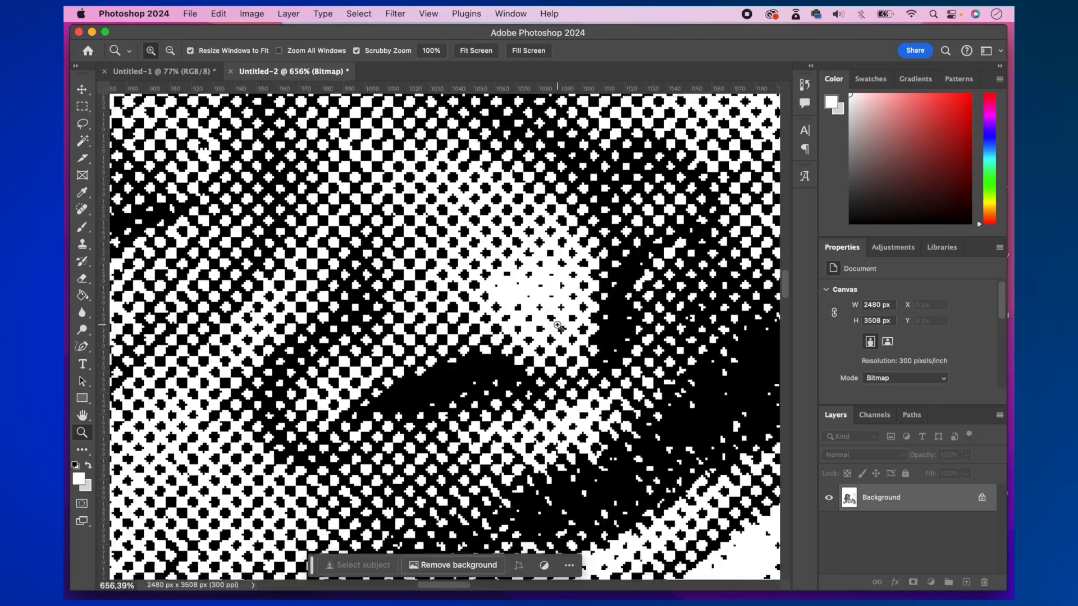
scroll(589, 356, down, 3)
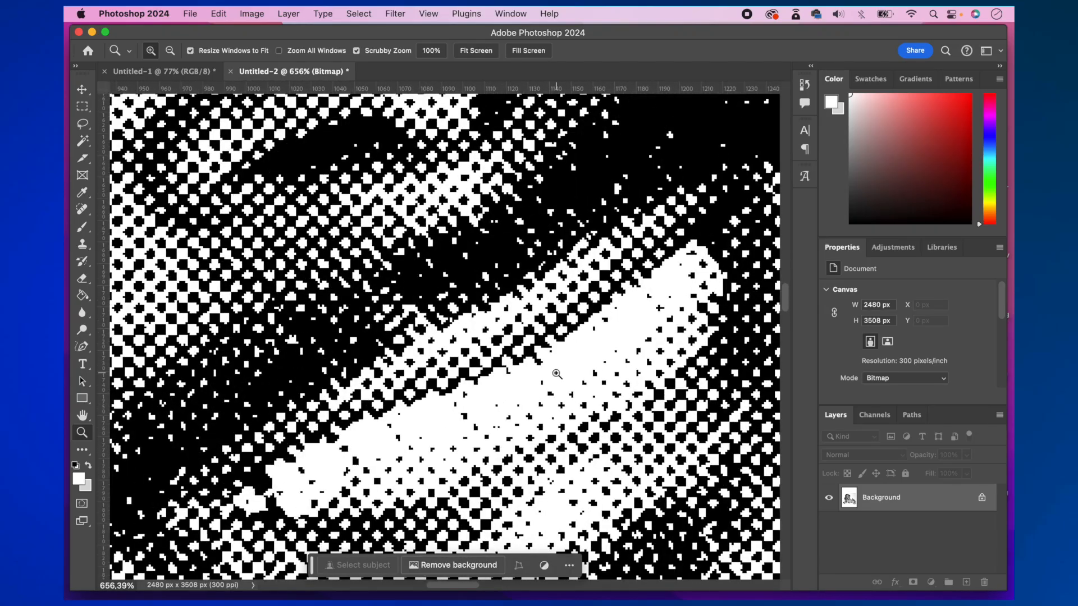
scroll(555, 367, down, 3)
scroll(524, 364, down, 5)
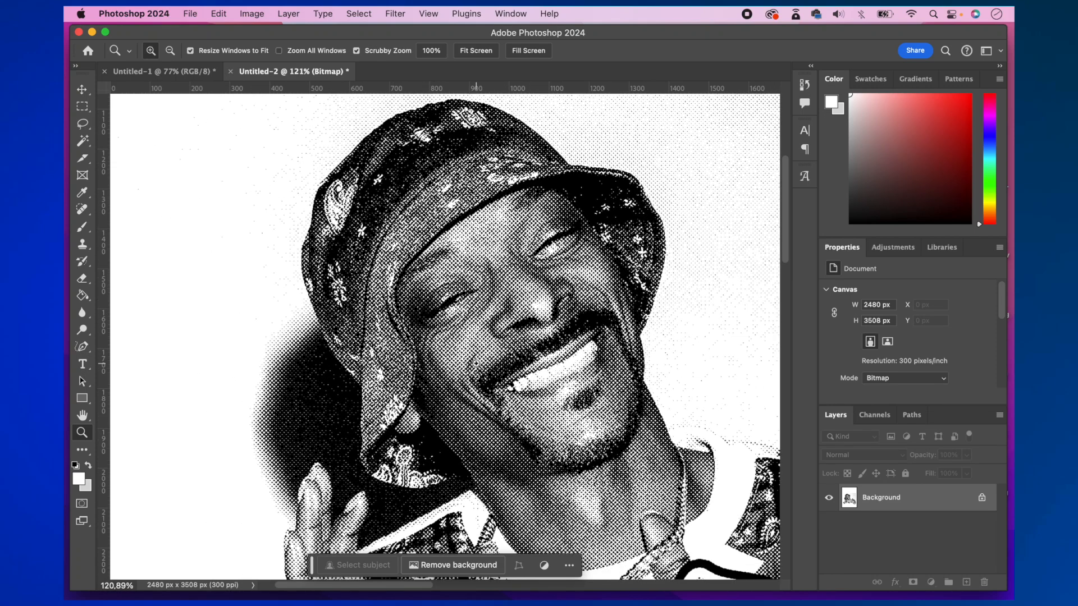
scroll(475, 363, down, 10)
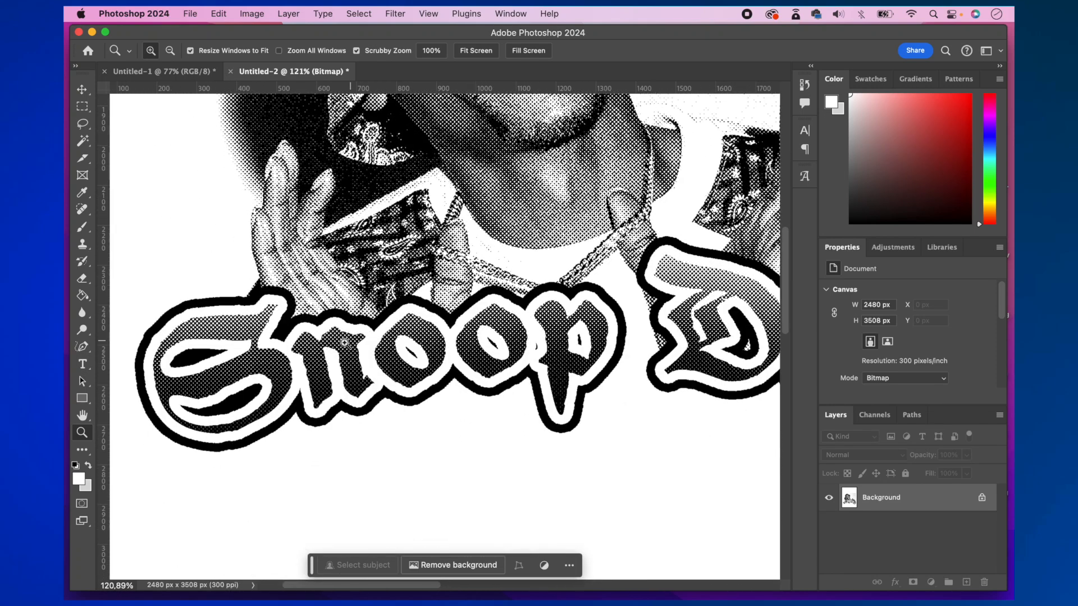
scroll(214, 309, up, 5)
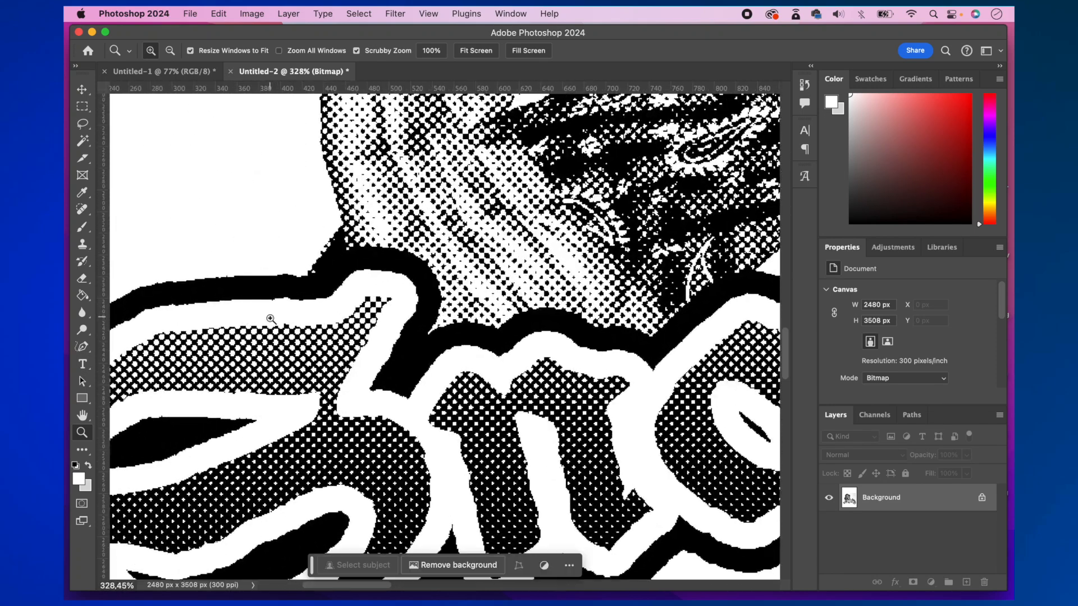
scroll(396, 312, down, 6)
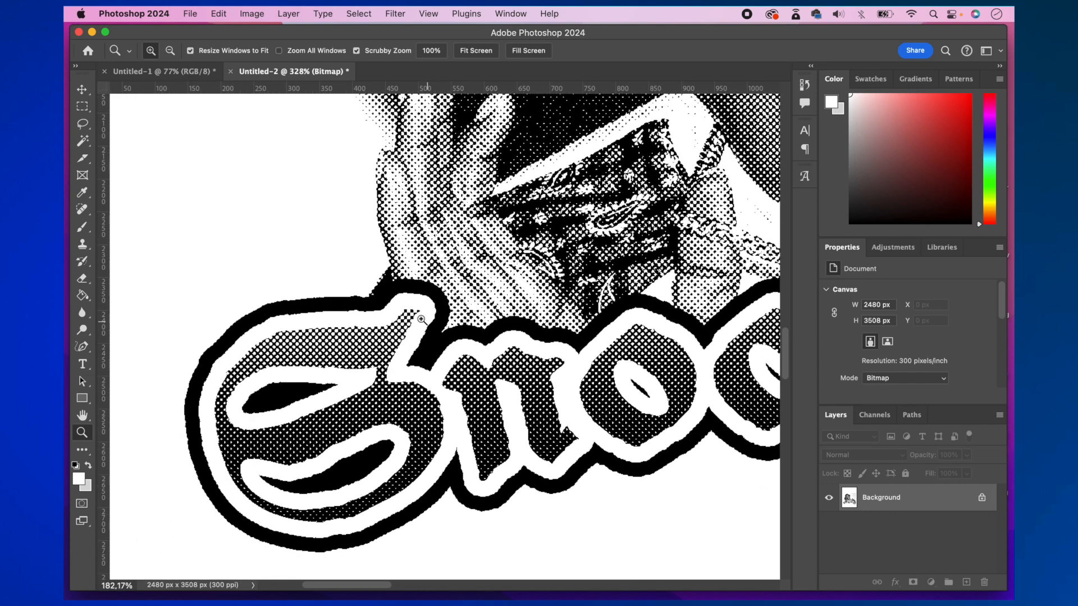
scroll(396, 313, up, 5)
scroll(396, 312, right, 6)
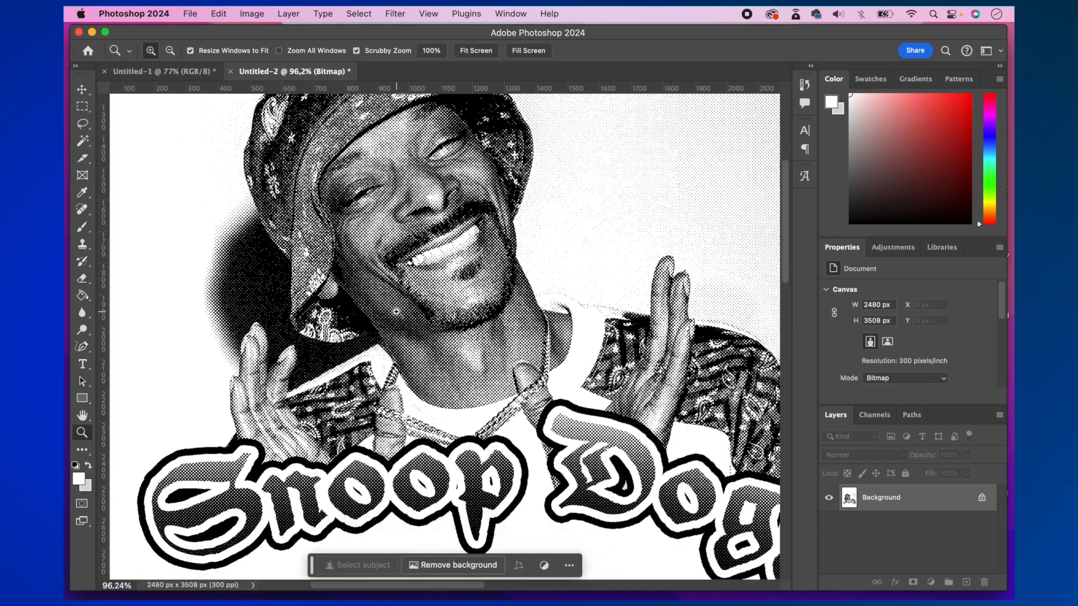
scroll(396, 312, up, 1)
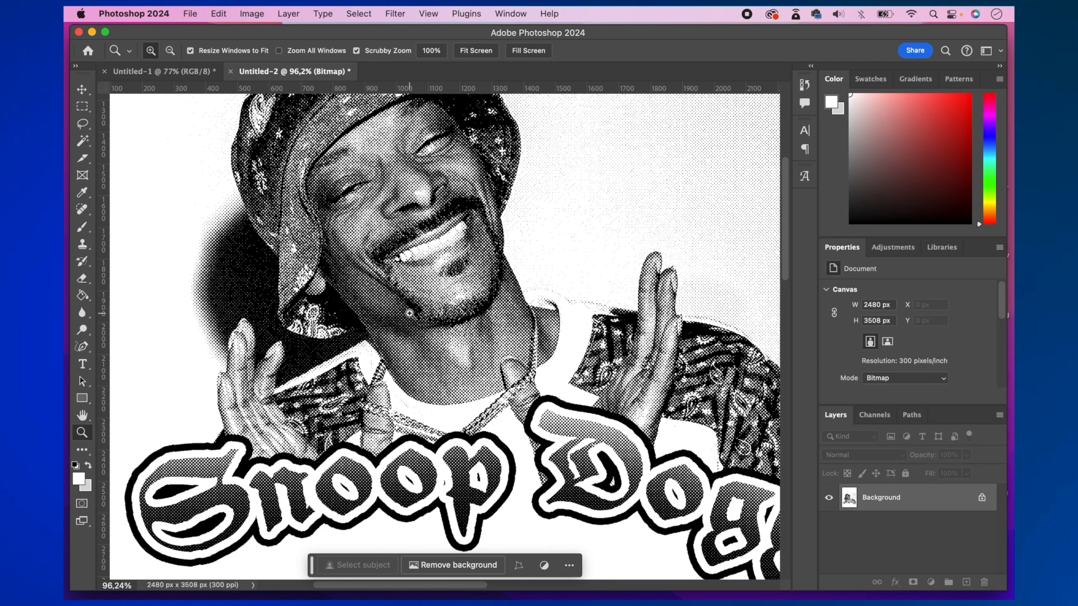
- Undo the bitmap conversion and redo it at 300 pixels/inch with a Round halftone screen of 30 lines/inch at 45 degrees
key(super+z)
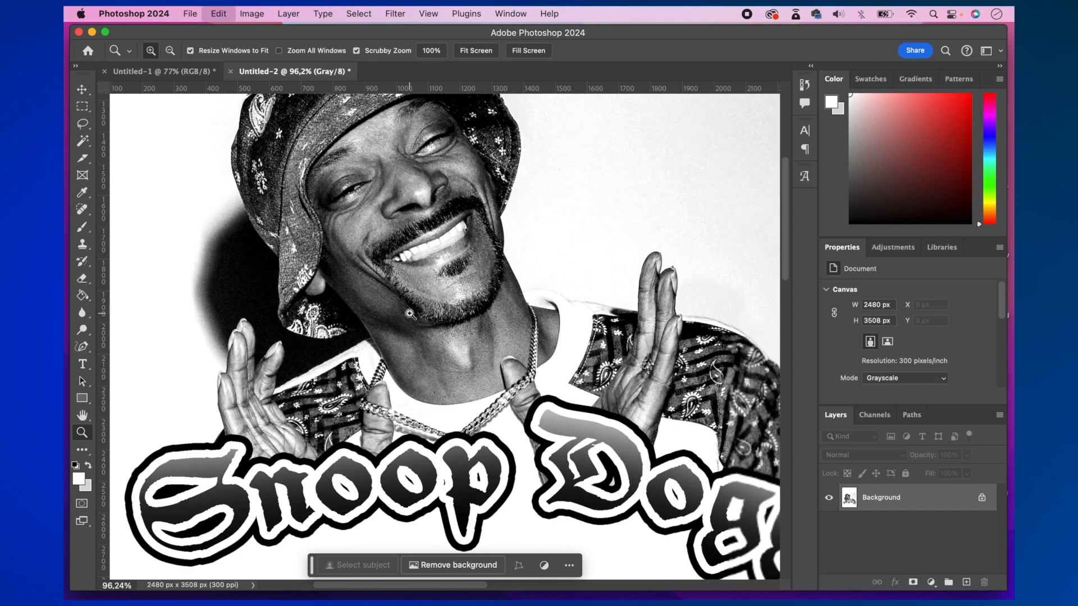
click(250, 14)
mouse_move(252, 33)
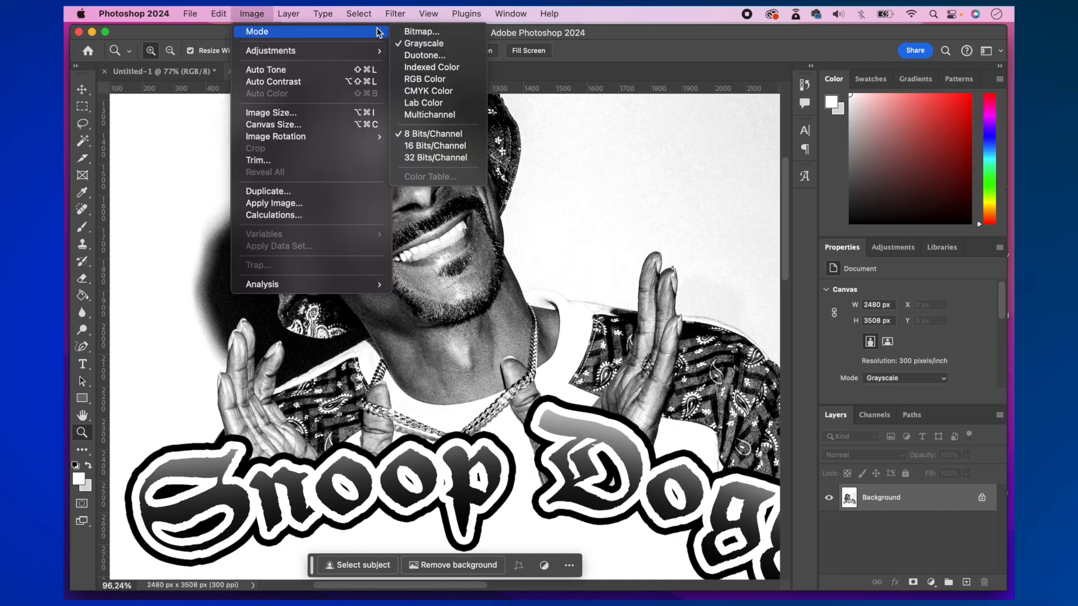
click(427, 33)
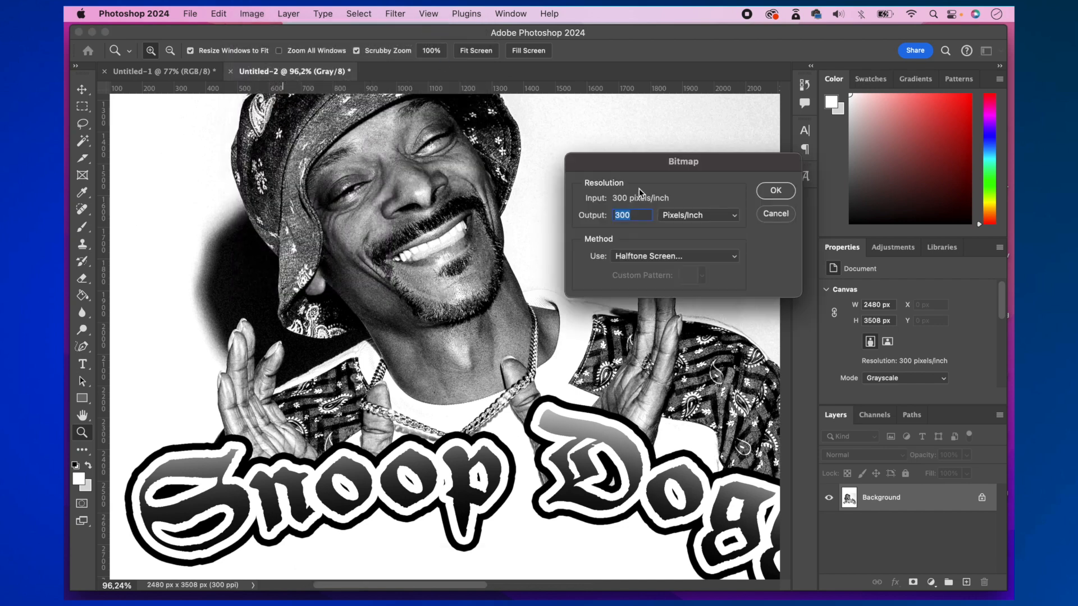
click(781, 190)
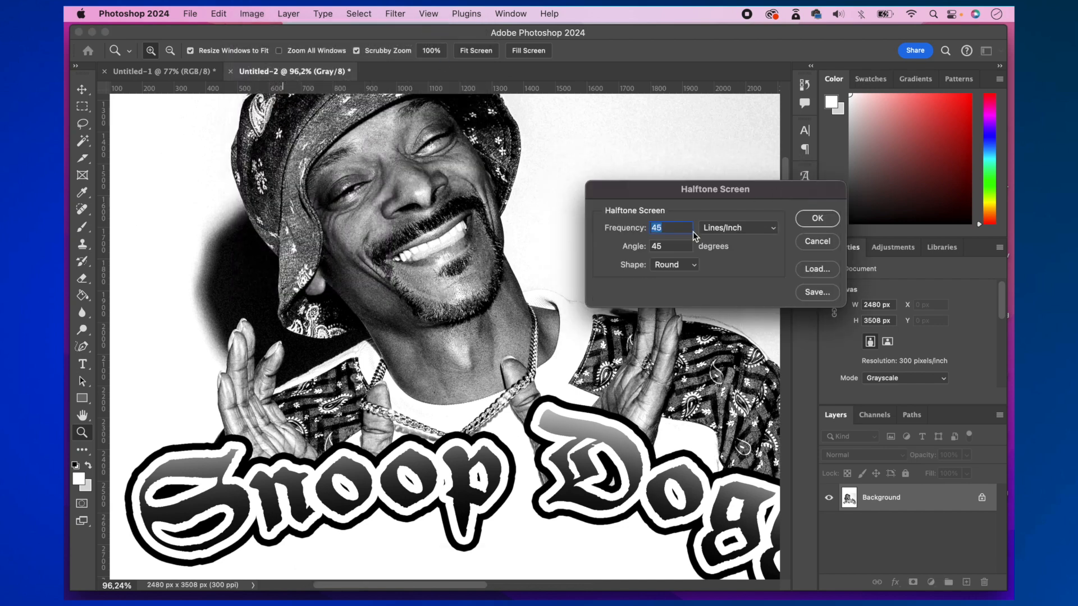
text(30)
click(818, 219)
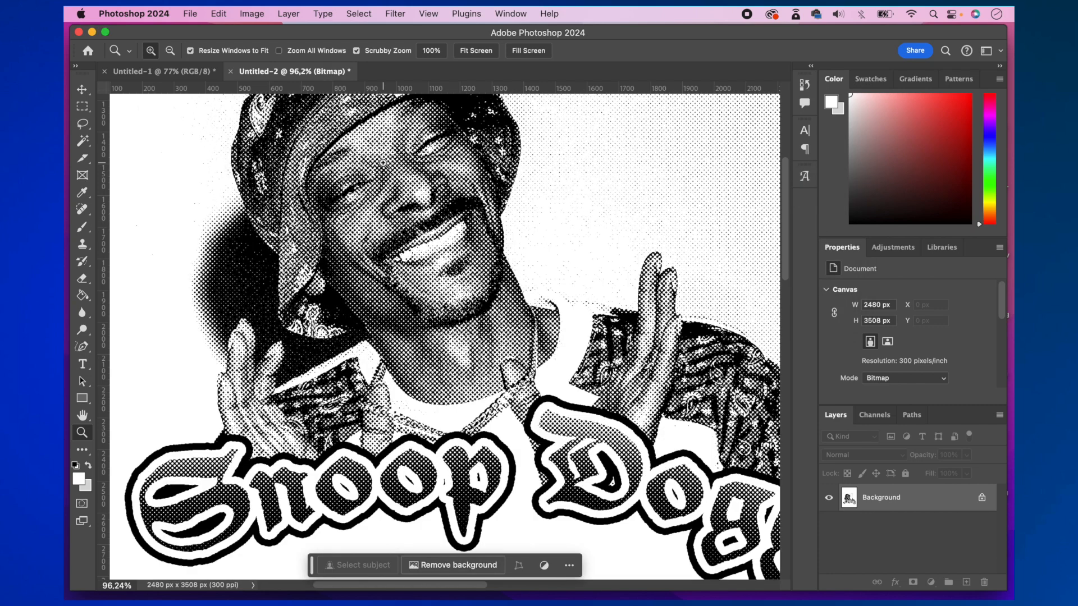
- Inspect the coarser halftone dots on the portrait up close and in the overall composition
drag(368, 214, 418, 231)
scroll(418, 230, up, 5)
scroll(418, 231, left, 3)
drag(490, 228, 449, 222)
scroll(449, 222, down, 5)
scroll(449, 221, right, 5)
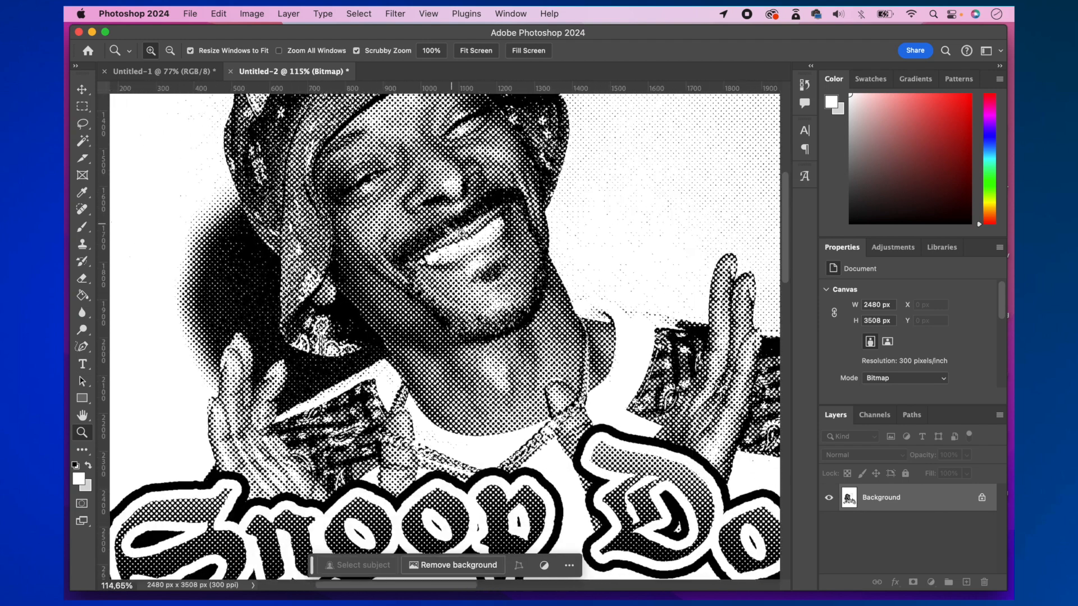
drag(538, 322, 523, 321)
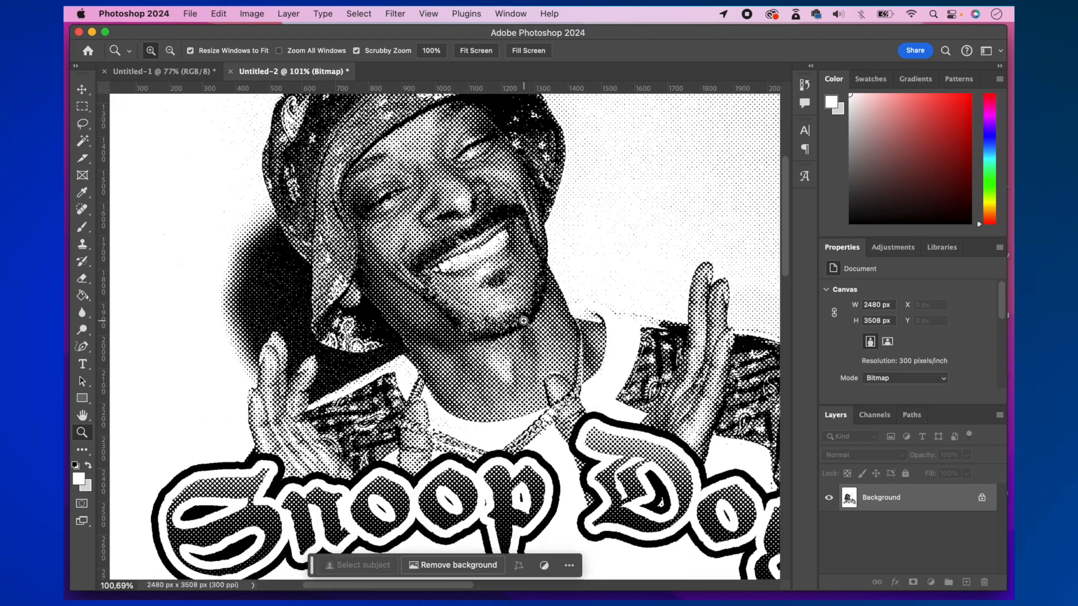
mouse_move(546, 363)
mouse_down()
mouse_move(561, 364)
mouse_move(532, 365)
mouse_up()
scroll(532, 365, down, 2)
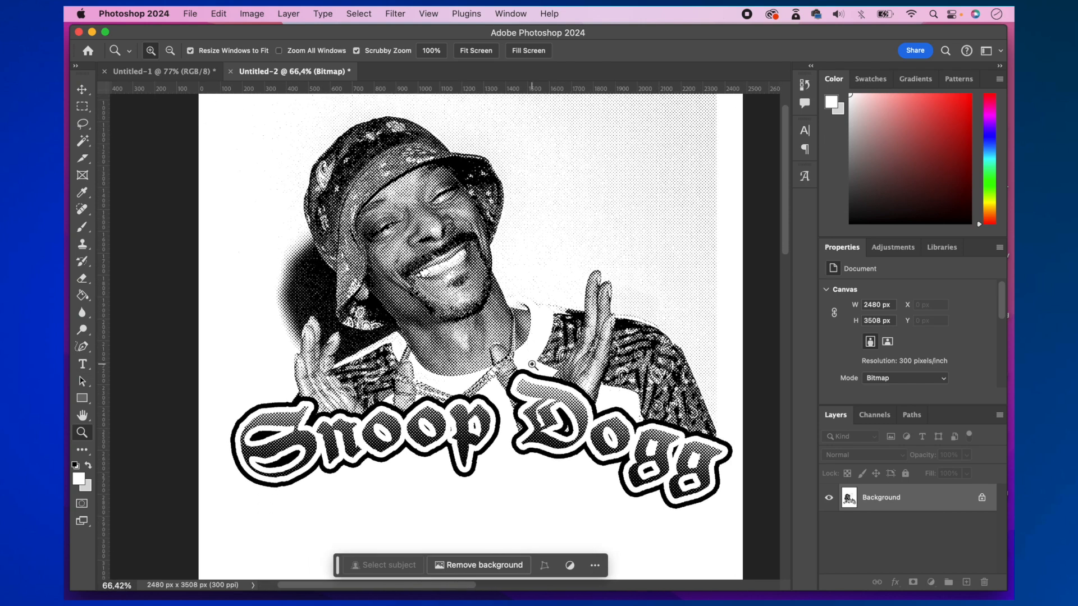
mouse_move(495, 377)
mouse_down()
mouse_move(462, 375)
mouse_move(488, 374)
mouse_up()
mouse_move(437, 297)
mouse_down()
mouse_move(489, 306)
mouse_move(446, 305)
mouse_up()
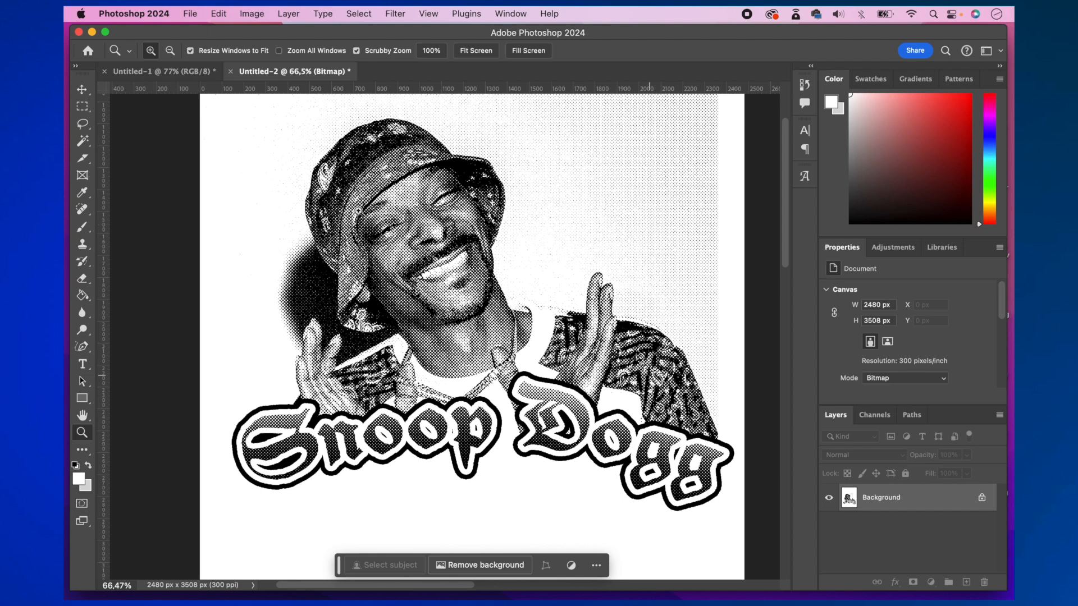
- Convert the bitmap image back to Grayscale mode with a size ratio of 1
click(253, 16)
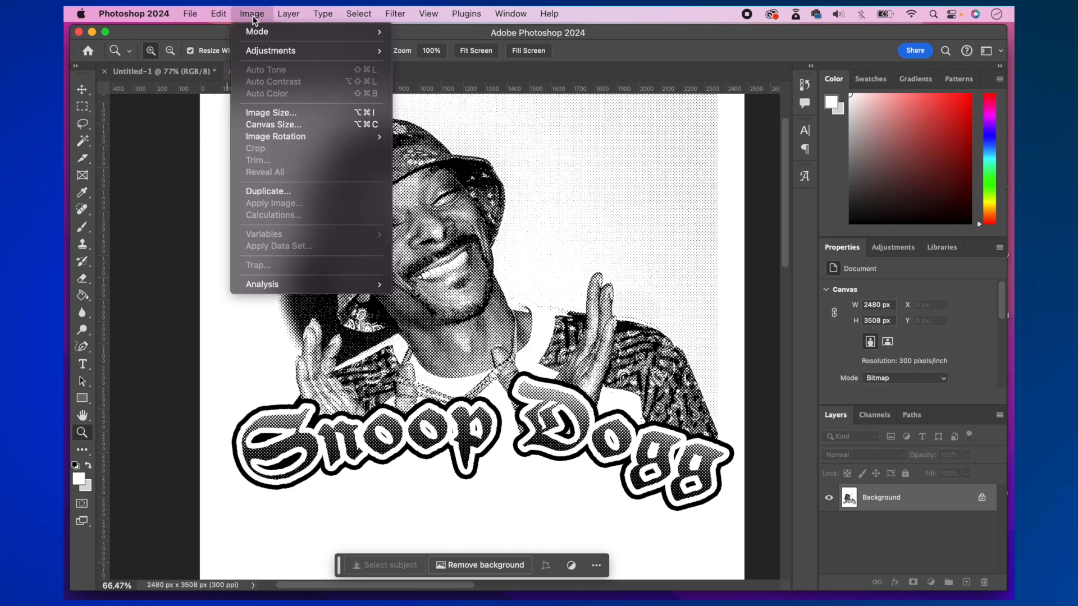
mouse_move(264, 37)
click(427, 44)
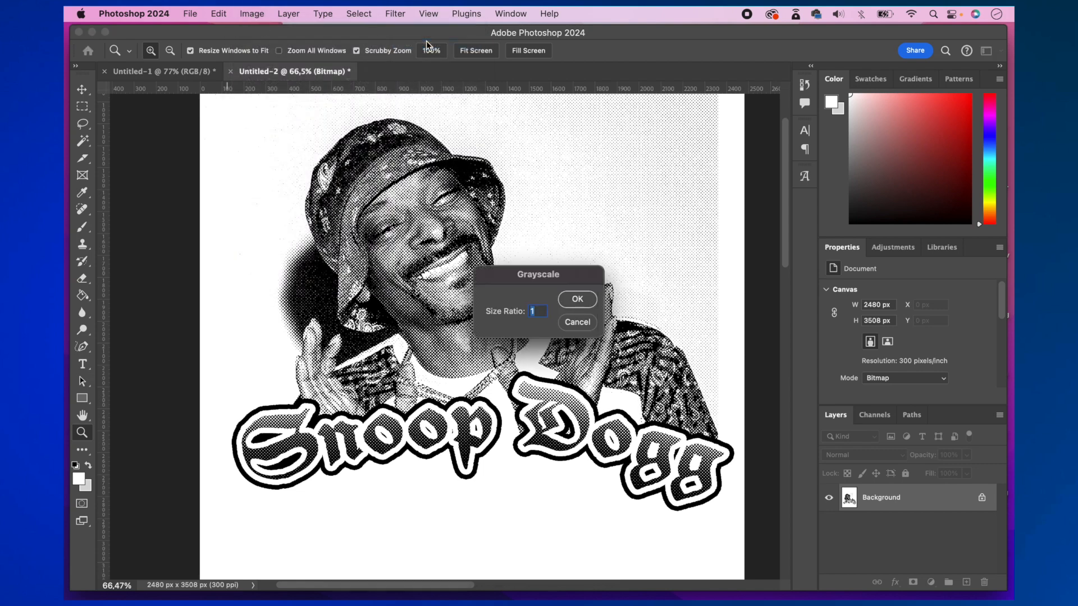
click(579, 300)
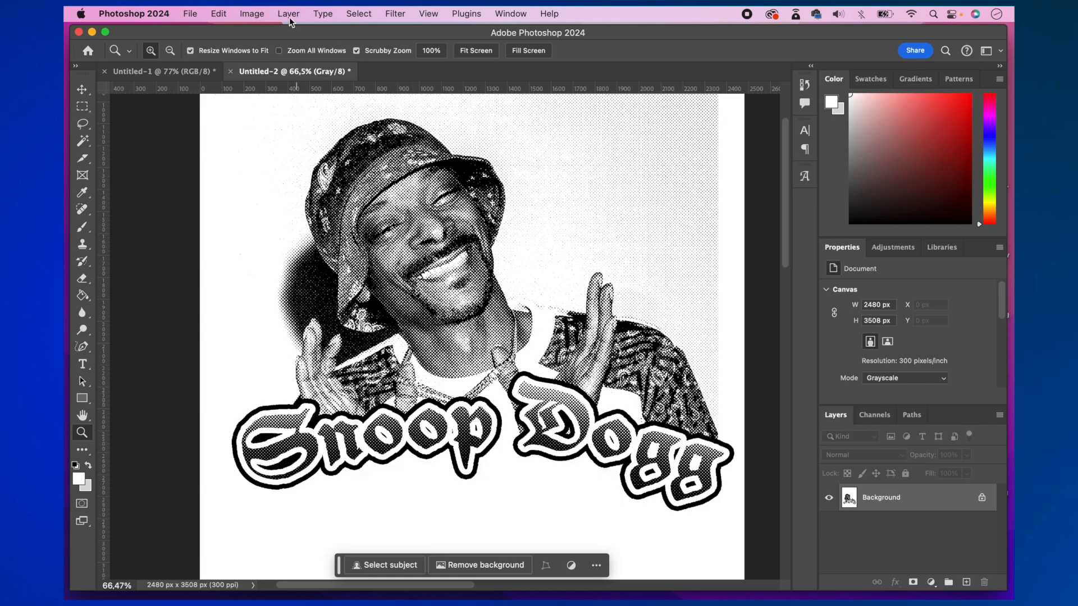
- Convert the document to RGB Color mode and duplicate the Background layer
click(252, 14)
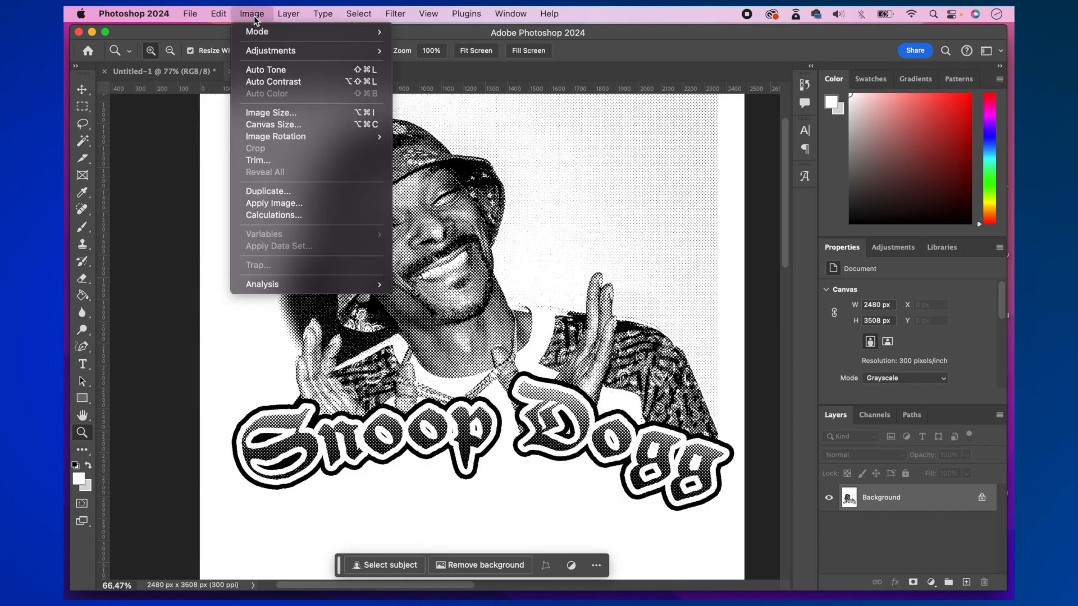
mouse_move(258, 32)
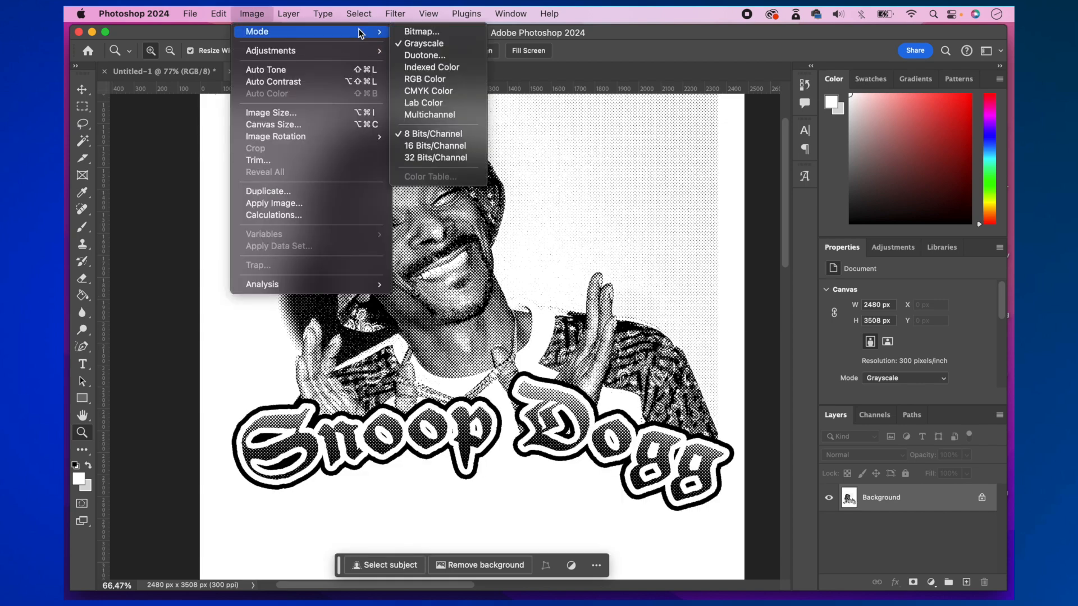
click(436, 79)
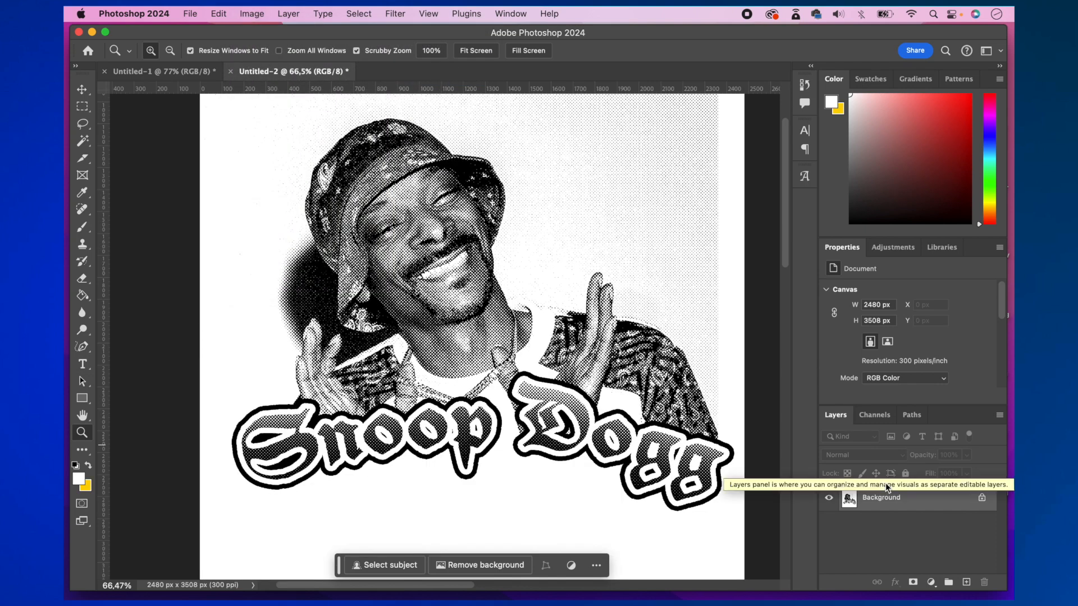
key(super+j)
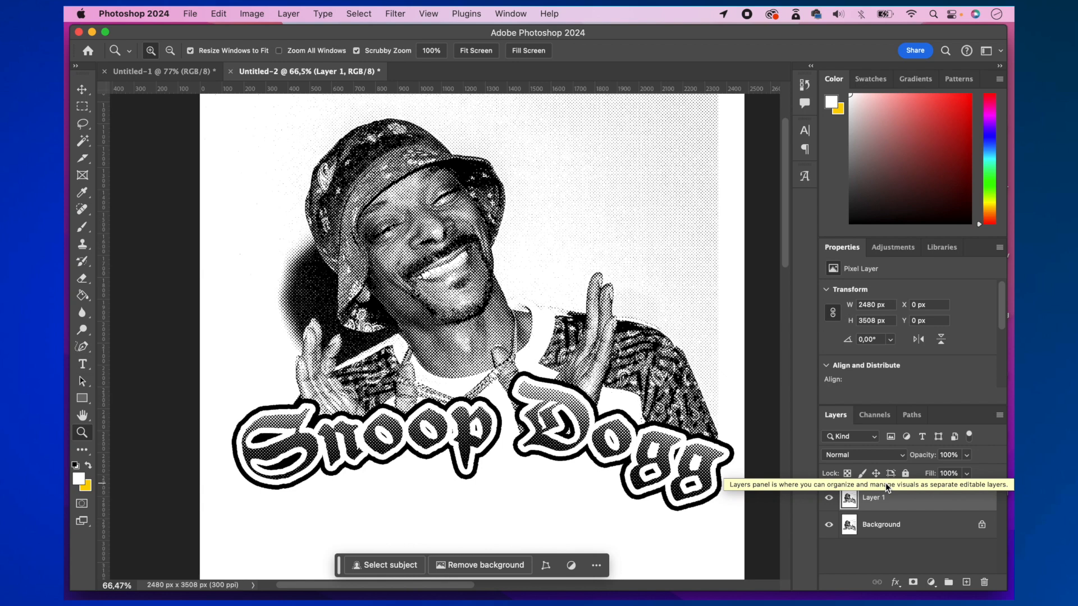
- Hide the Background layer and add a red (#f23d3d) Solid Color fill layer between it and Layer 1
click(829, 525)
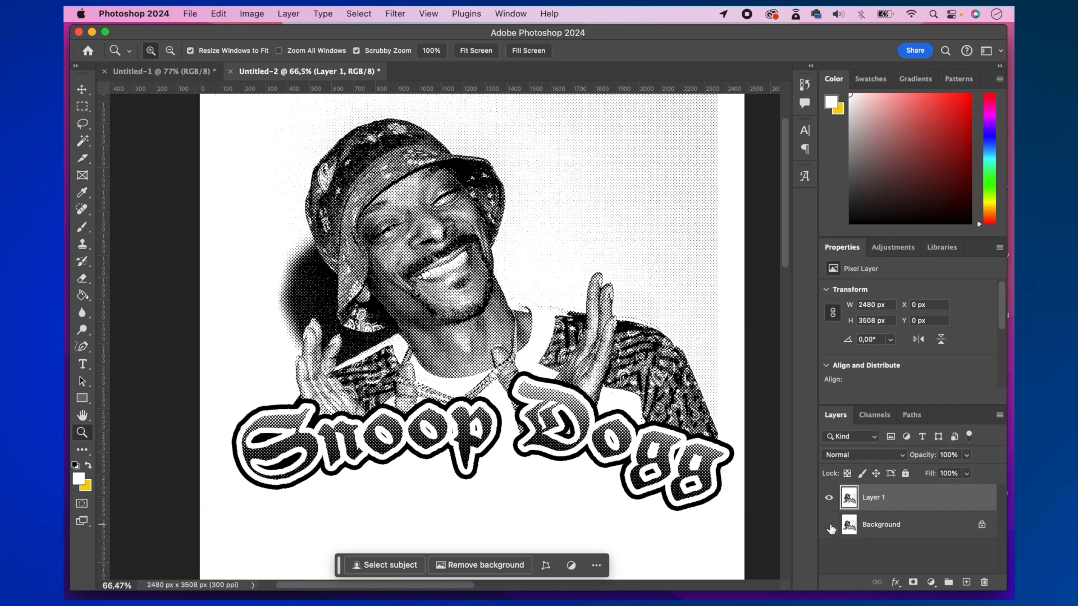
click(898, 528)
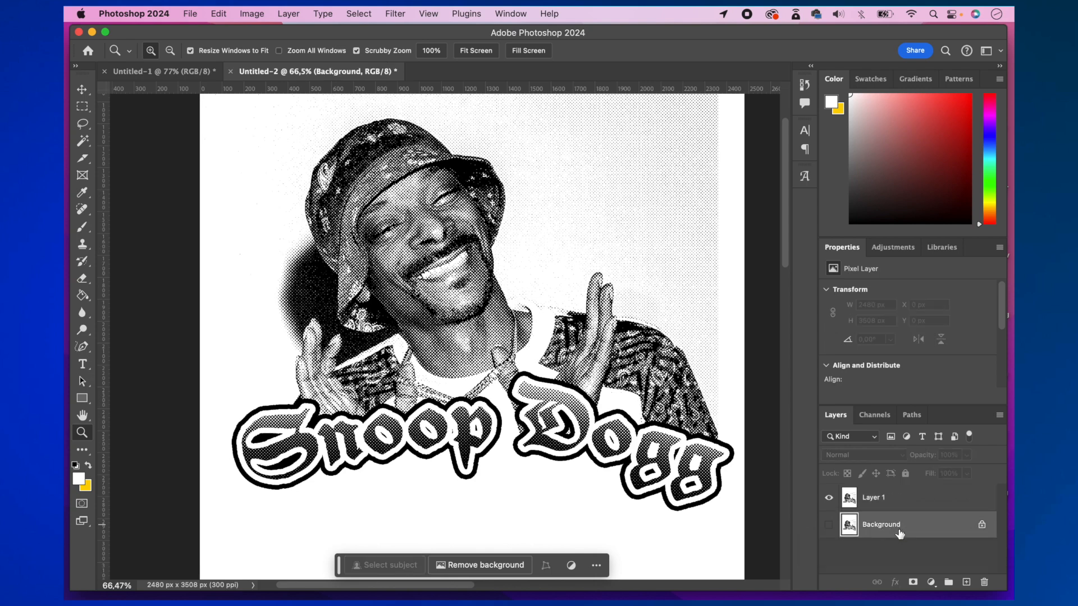
click(930, 582)
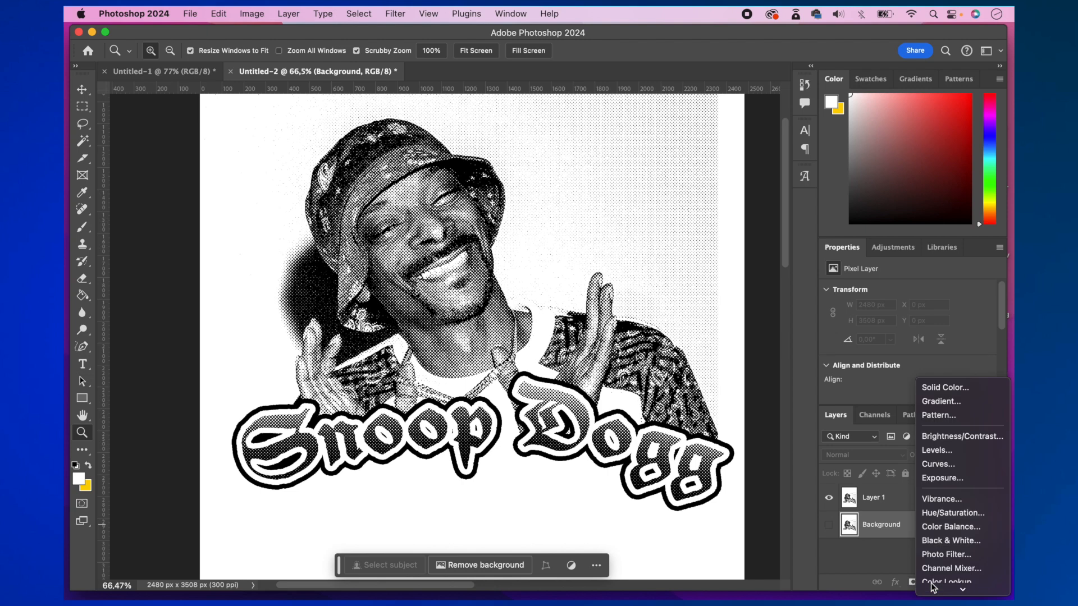
click(950, 389)
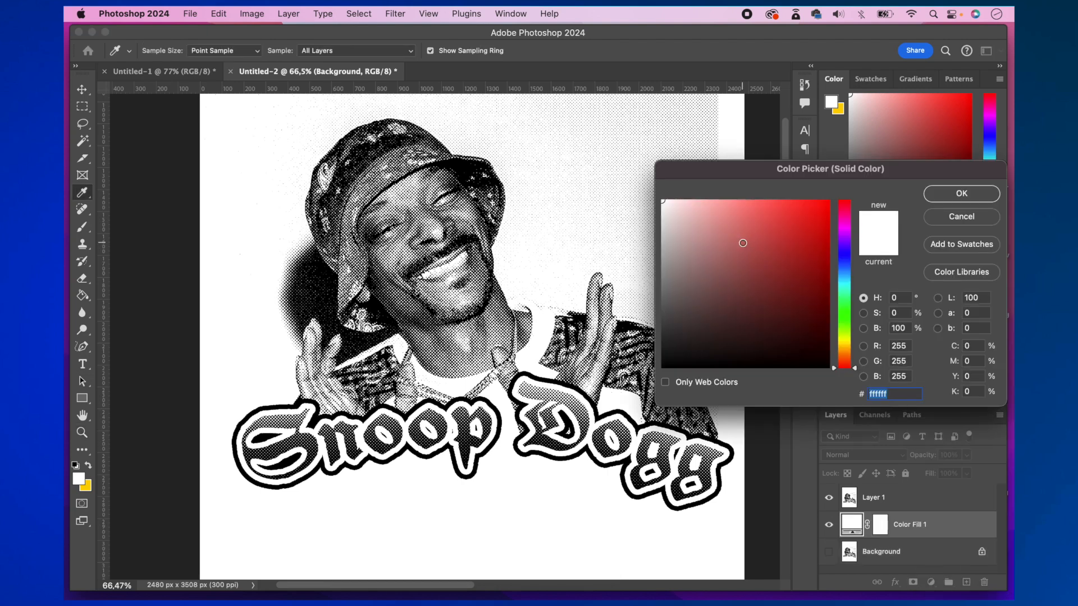
click(742, 242)
click(783, 208)
click(788, 208)
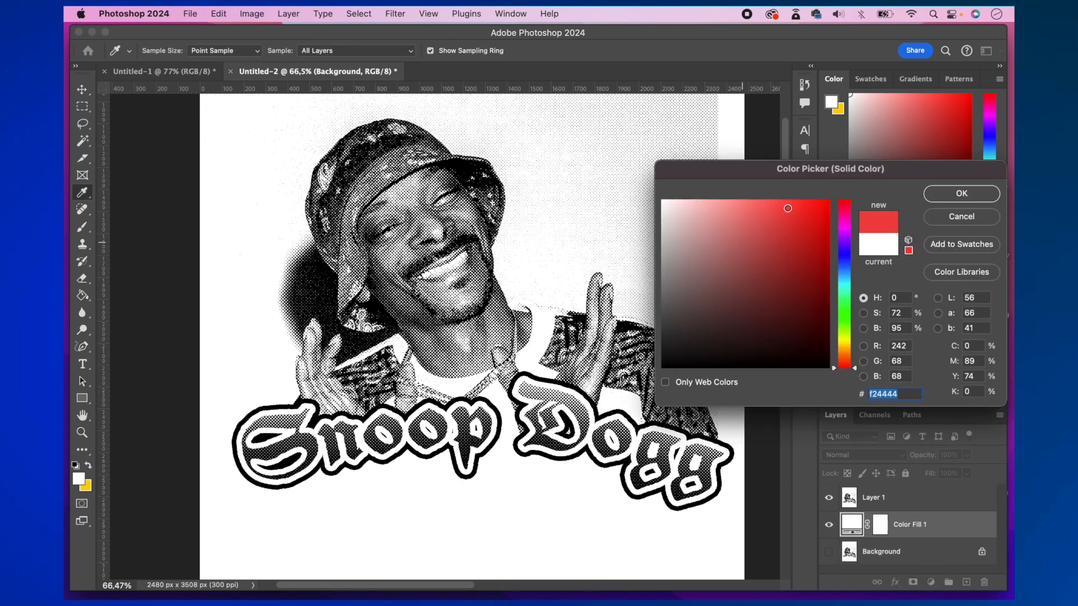
click(961, 194)
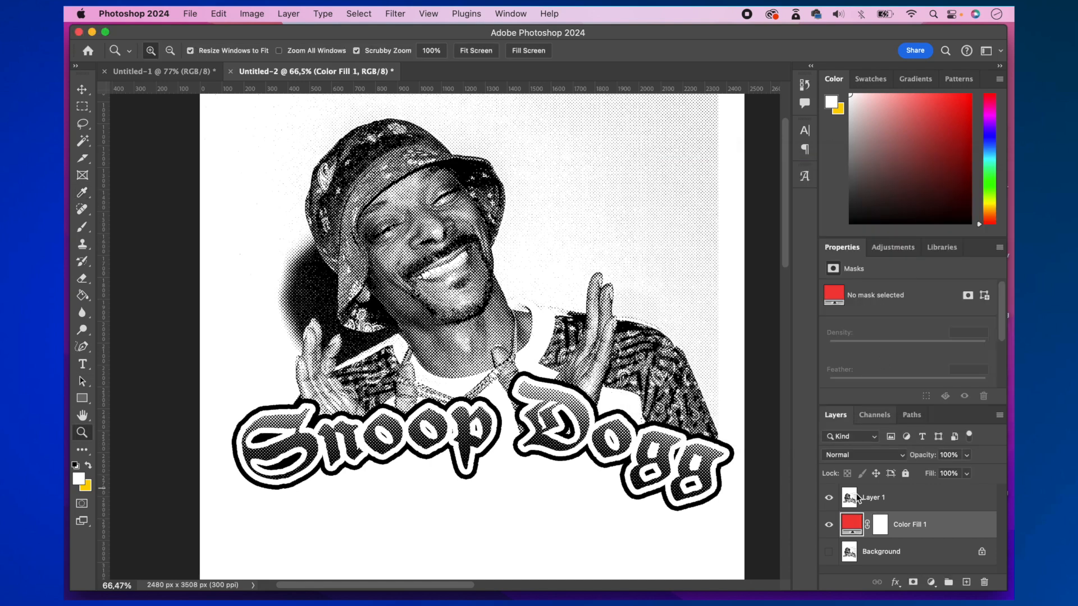
- Select Layer 1's white areas using Color Range with Fuzziness 200, delete them, and clear the selection
click(872, 499)
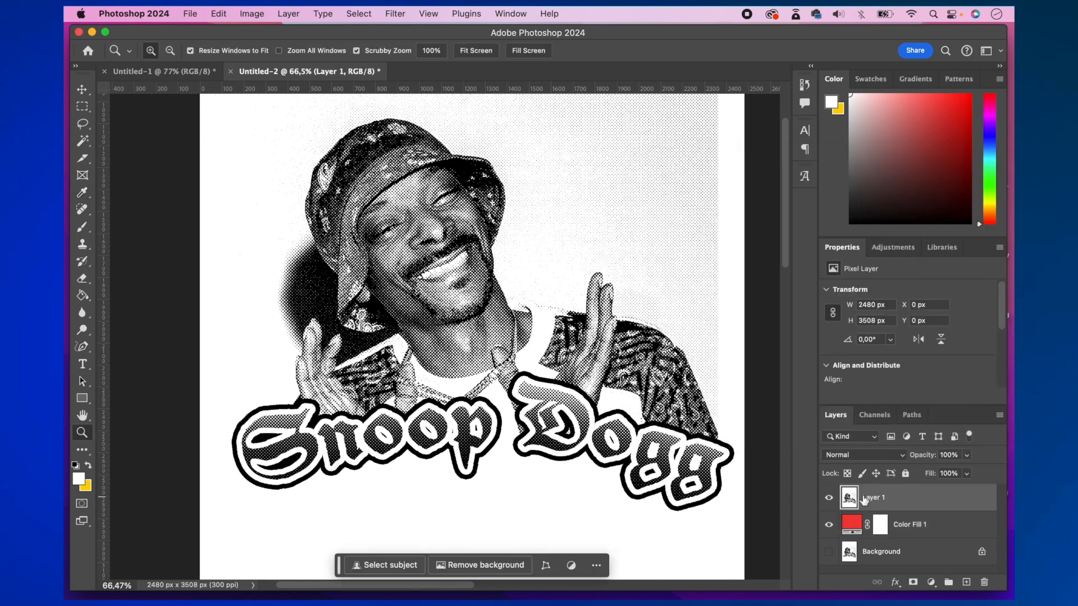
click(361, 19)
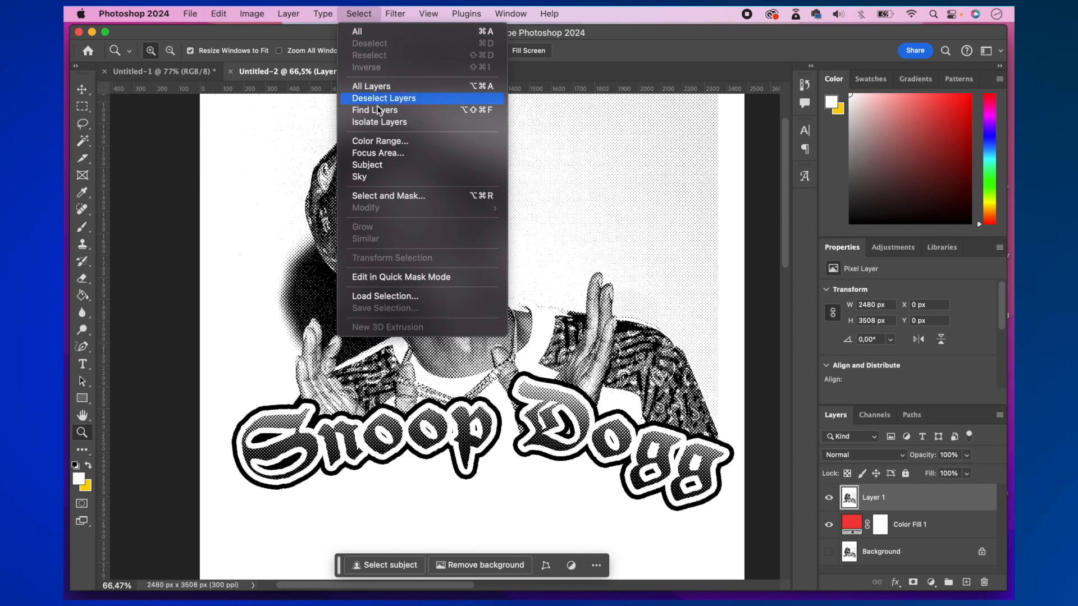
click(383, 141)
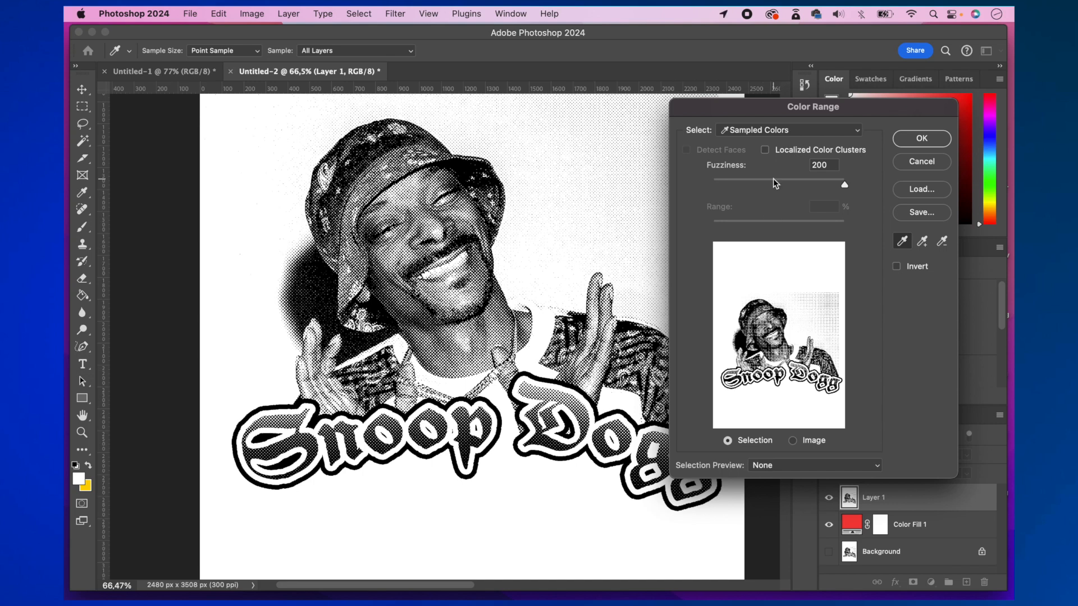
drag(836, 178, 860, 179)
click(921, 139)
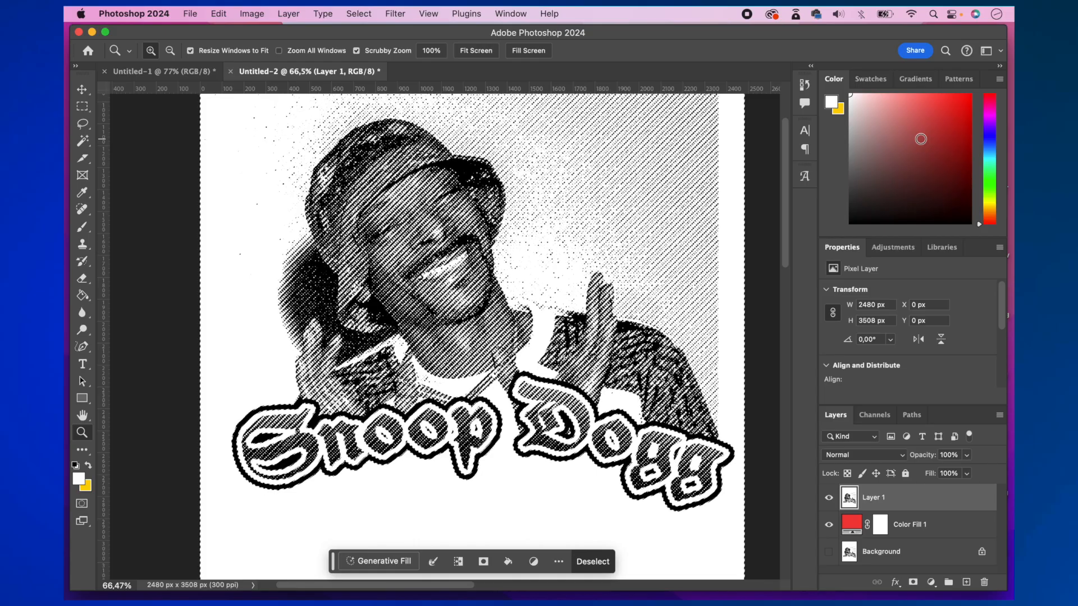
key(Delete)
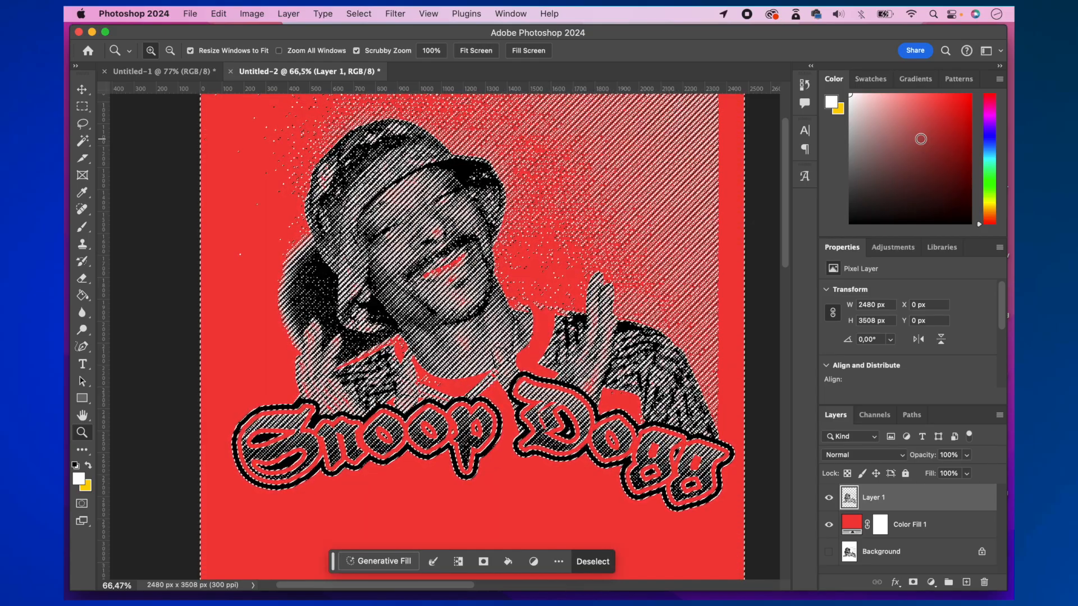
key(super+d)
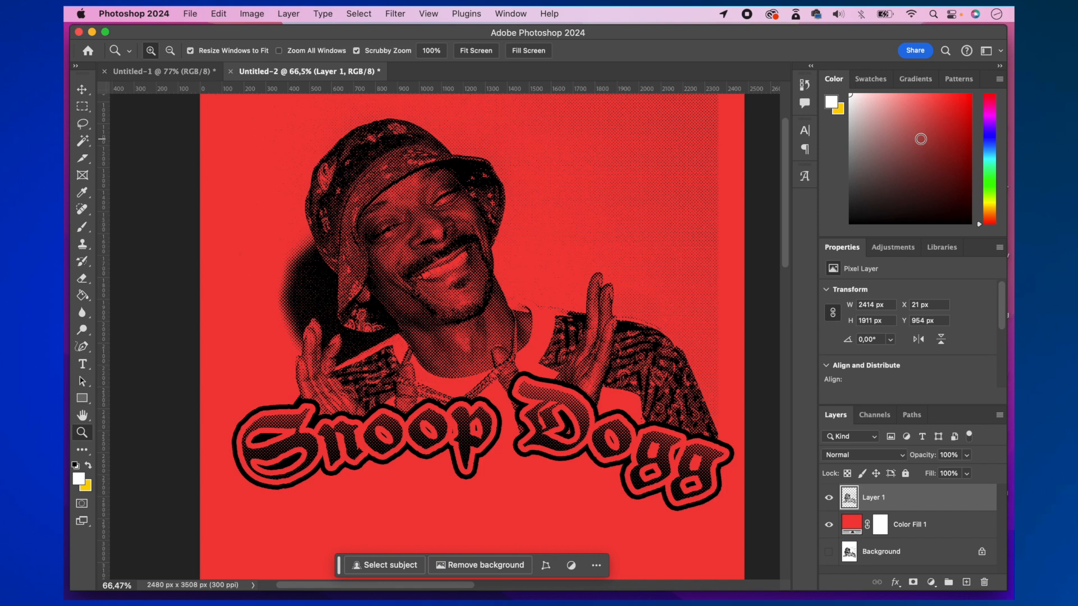
- Try red and green shades on the Color Fill 1 layer, and set its colour to light blue (#6ba7de)
double_click(852, 526)
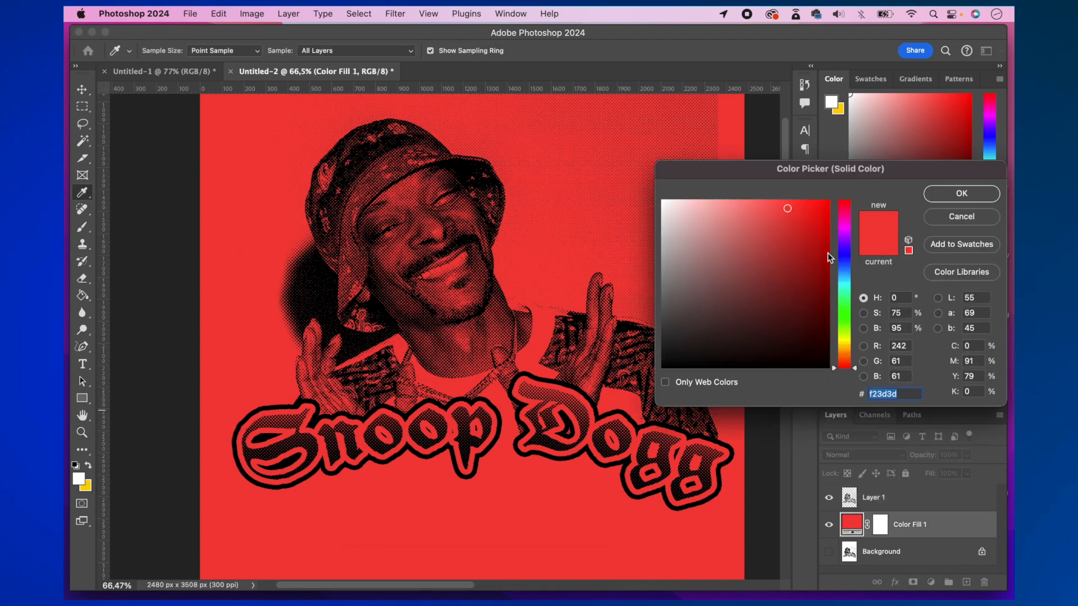
click(752, 238)
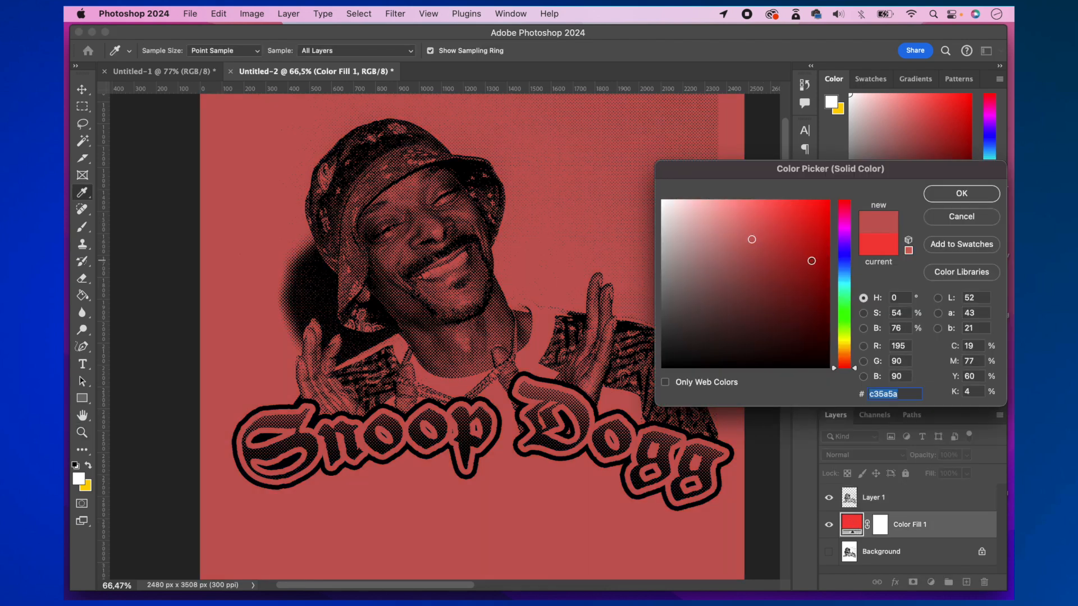
click(810, 260)
click(788, 213)
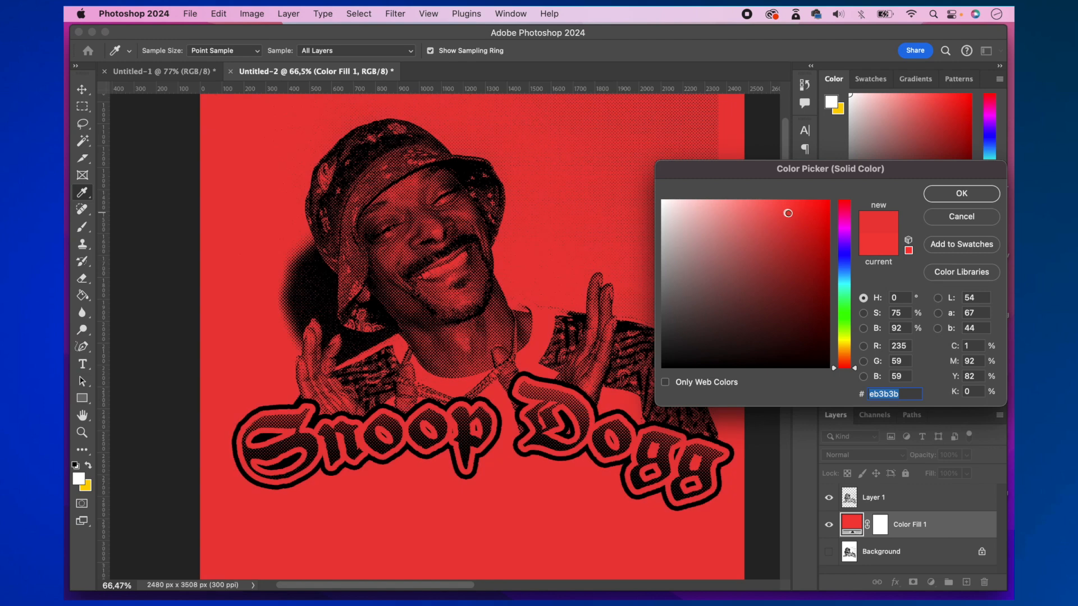
drag(788, 213, 741, 241)
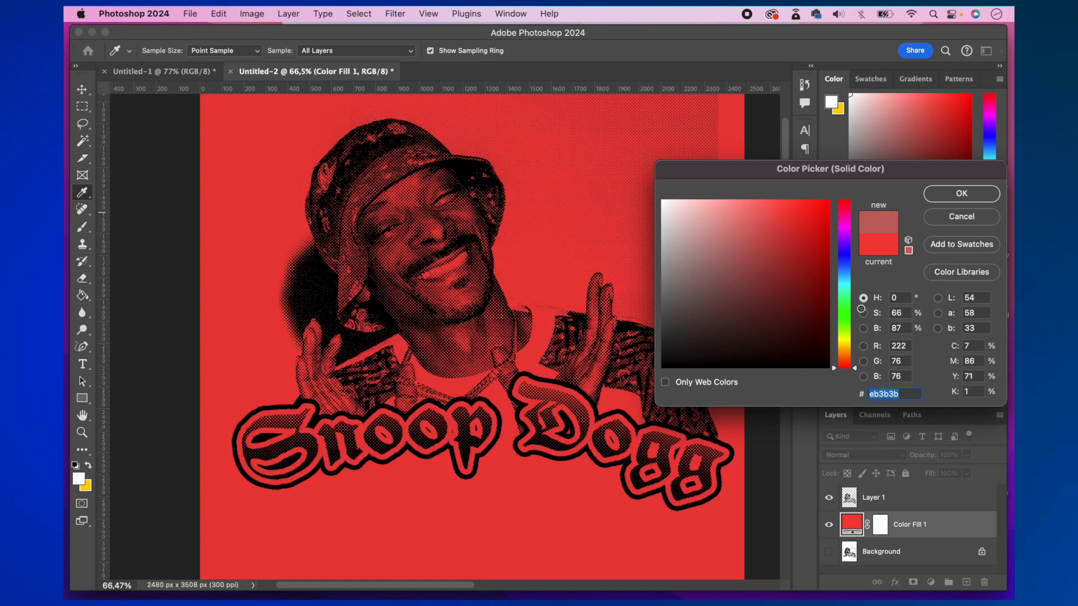
click(849, 325)
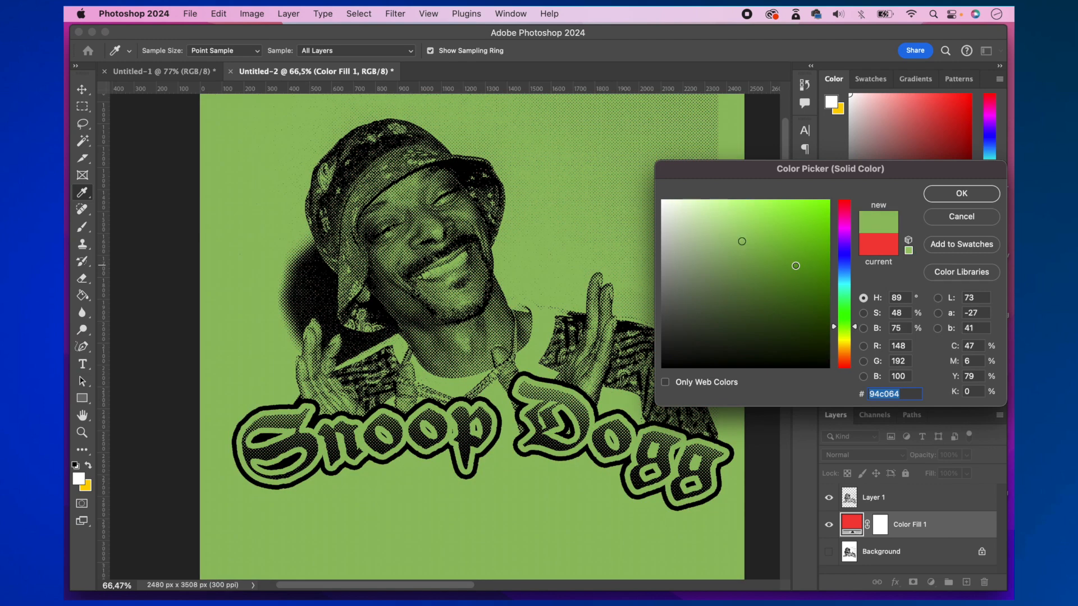
click(797, 267)
click(765, 262)
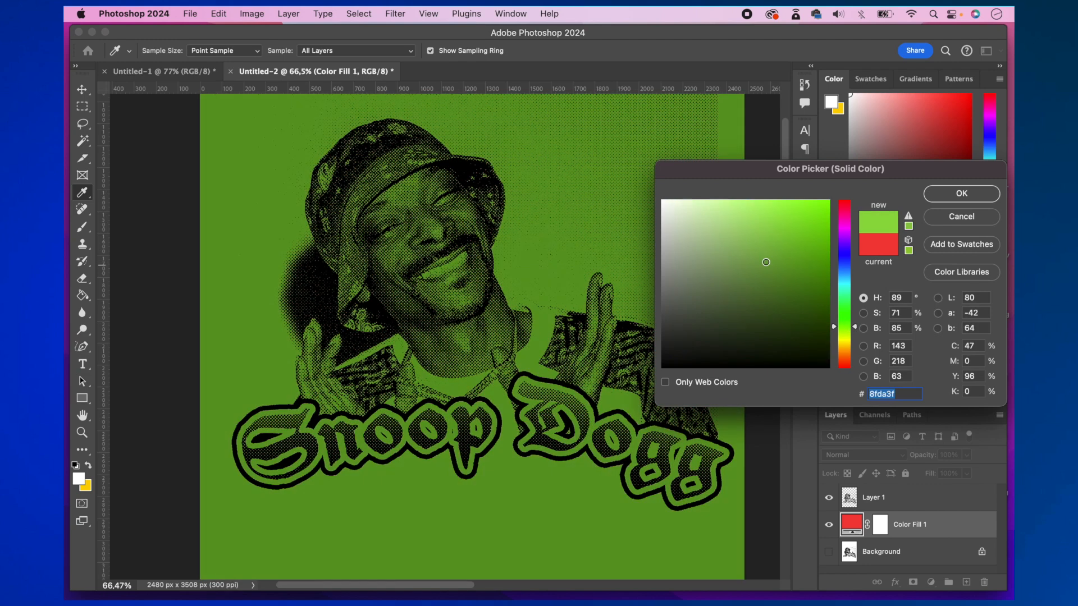
click(841, 270)
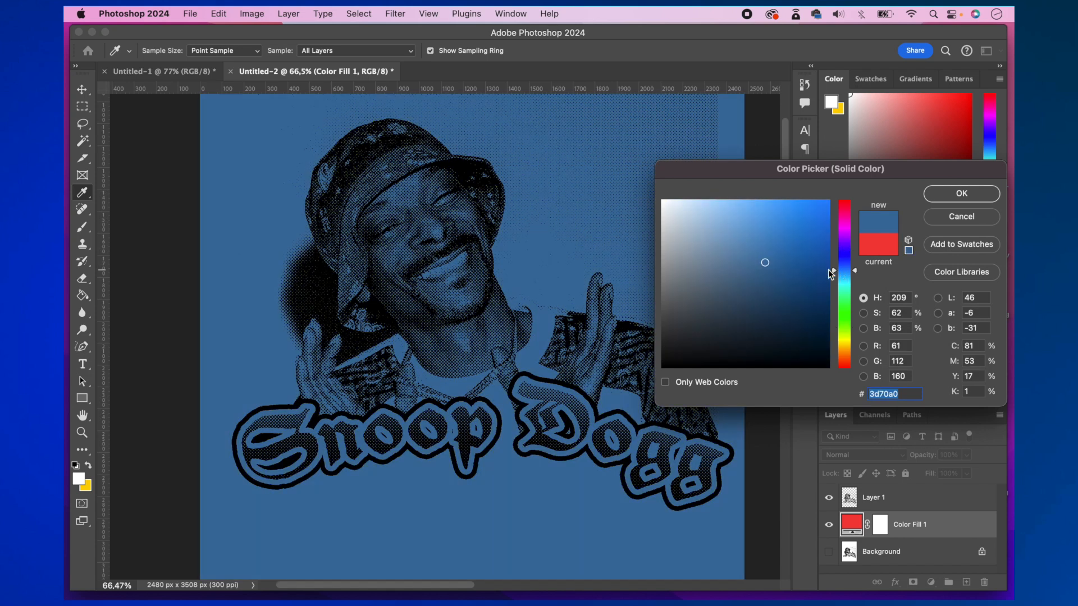
click(761, 291)
click(760, 291)
drag(761, 291, 748, 221)
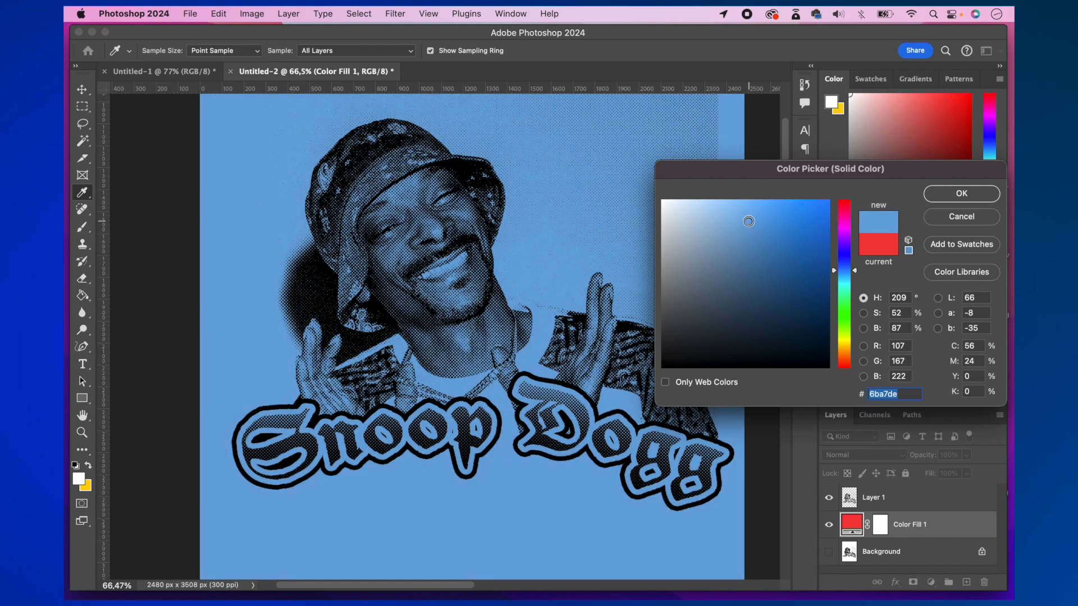
click(961, 194)
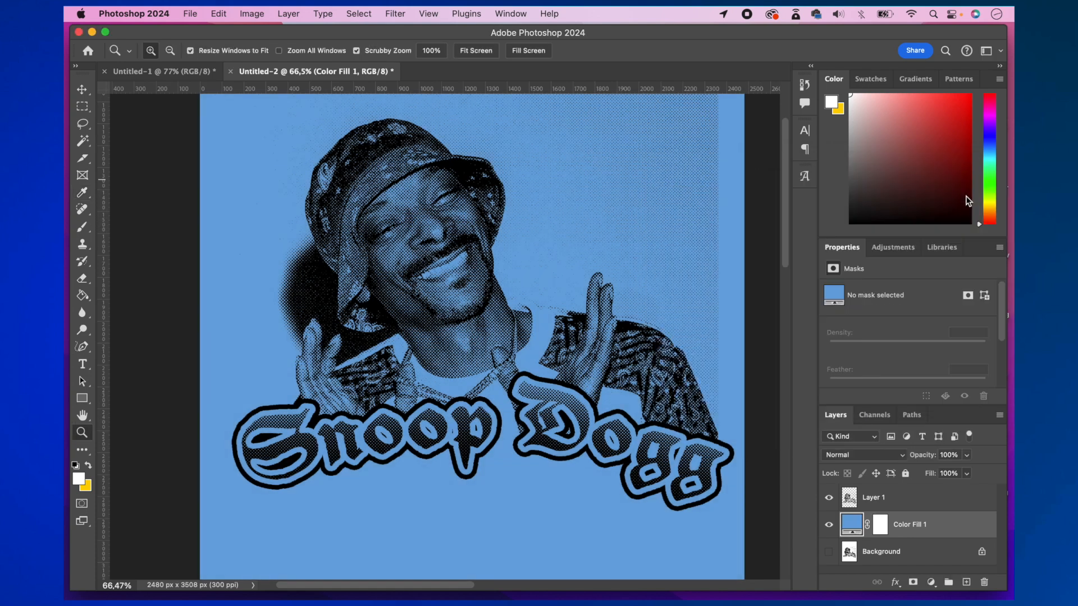
- Apply a dark blue (#121c80) Color Overlay to Layer 1 with Normal blend mode at 100% opacity
click(871, 501)
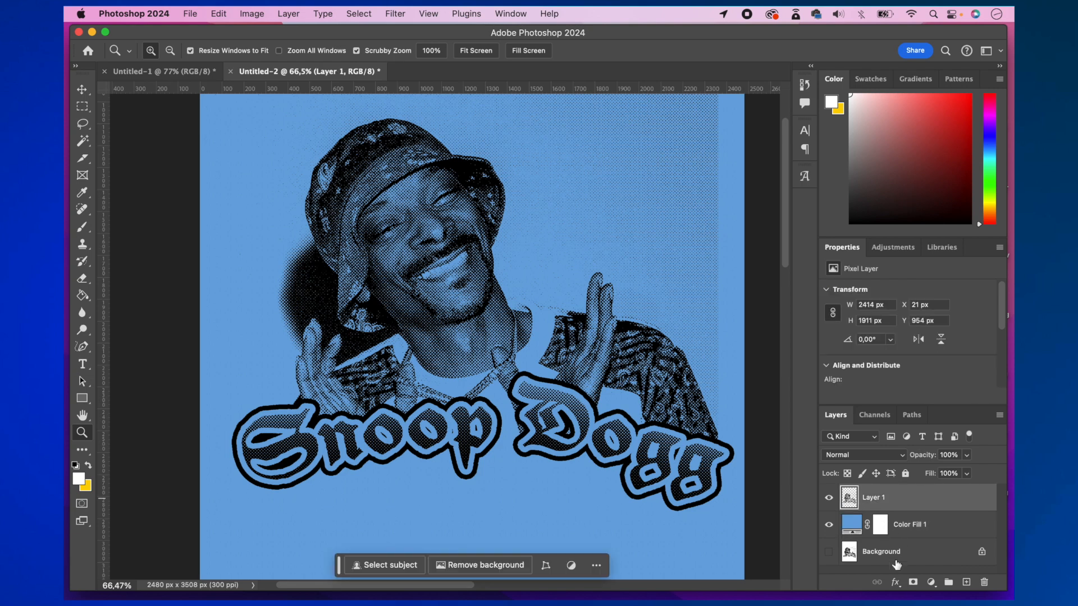
click(894, 584)
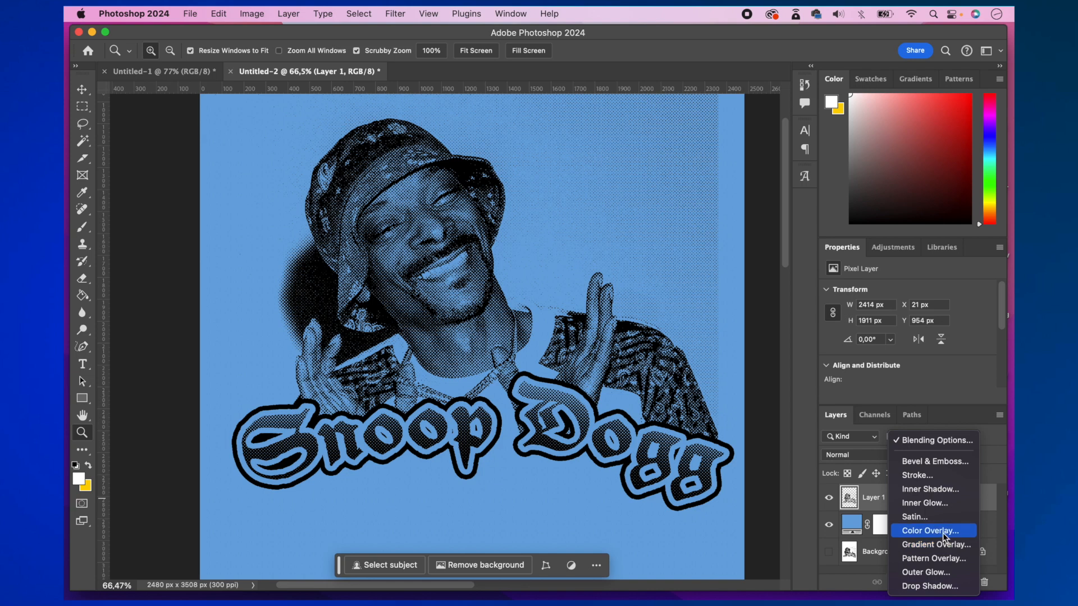
click(941, 532)
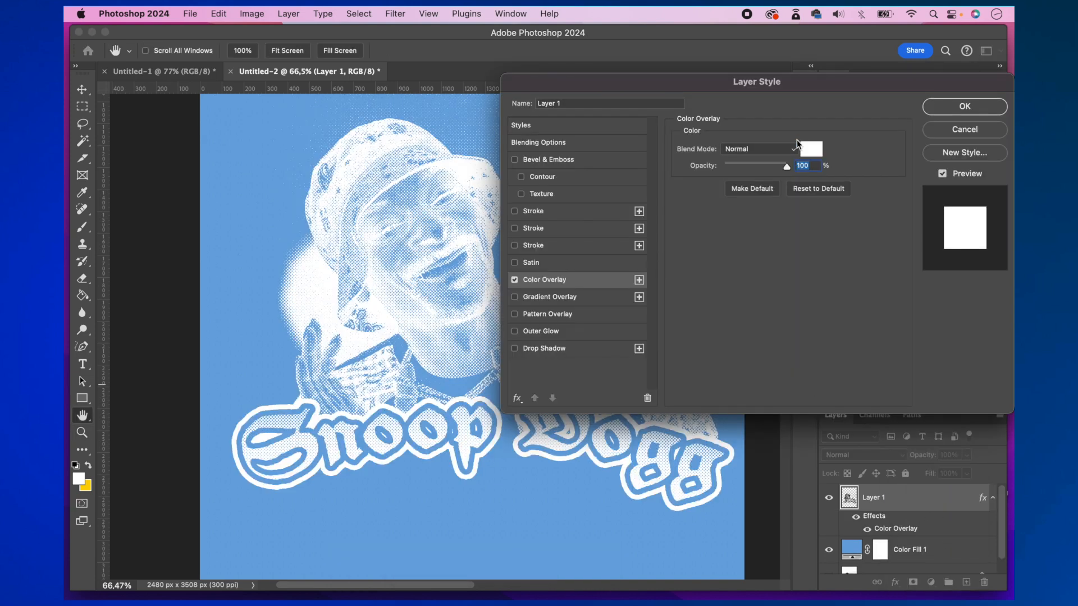
click(810, 148)
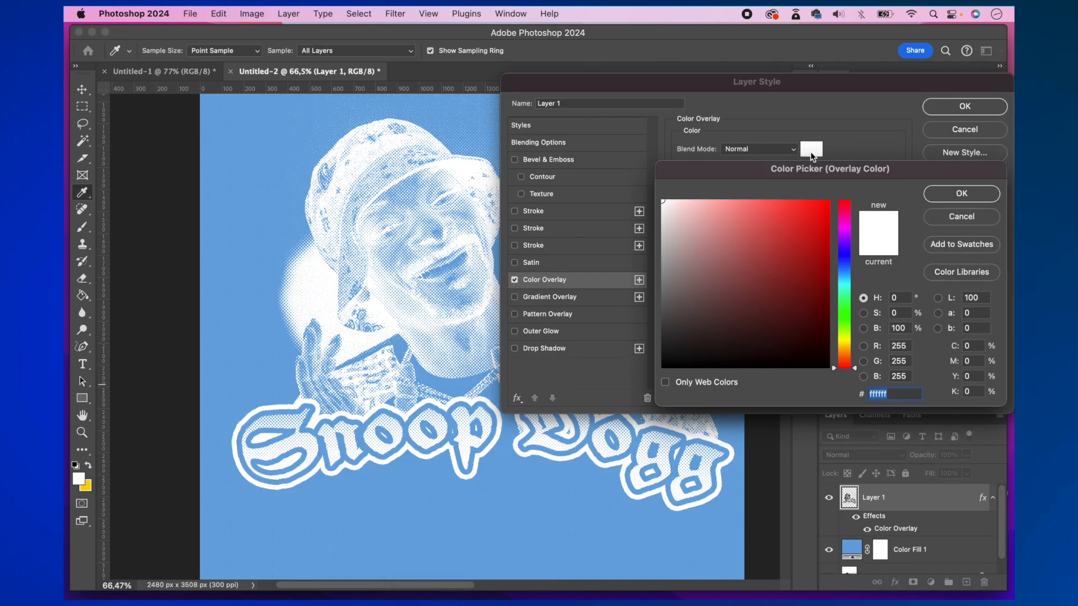
drag(716, 166, 740, 174)
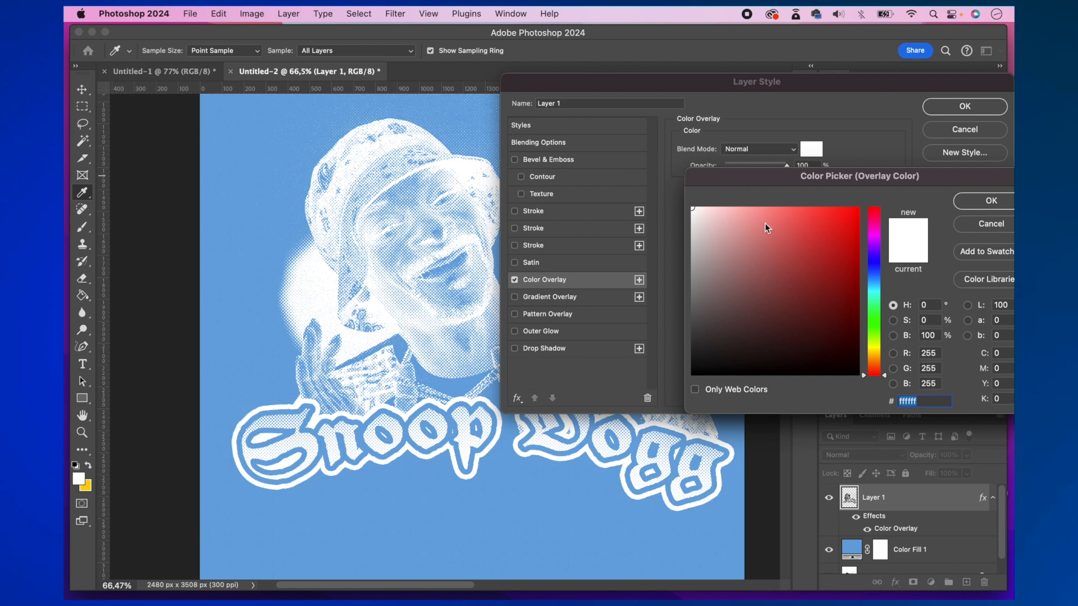
click(771, 239)
mouse_move(771, 239)
mouse_down()
mouse_move(808, 249)
mouse_move(835, 320)
mouse_move(839, 216)
mouse_move(838, 268)
mouse_up()
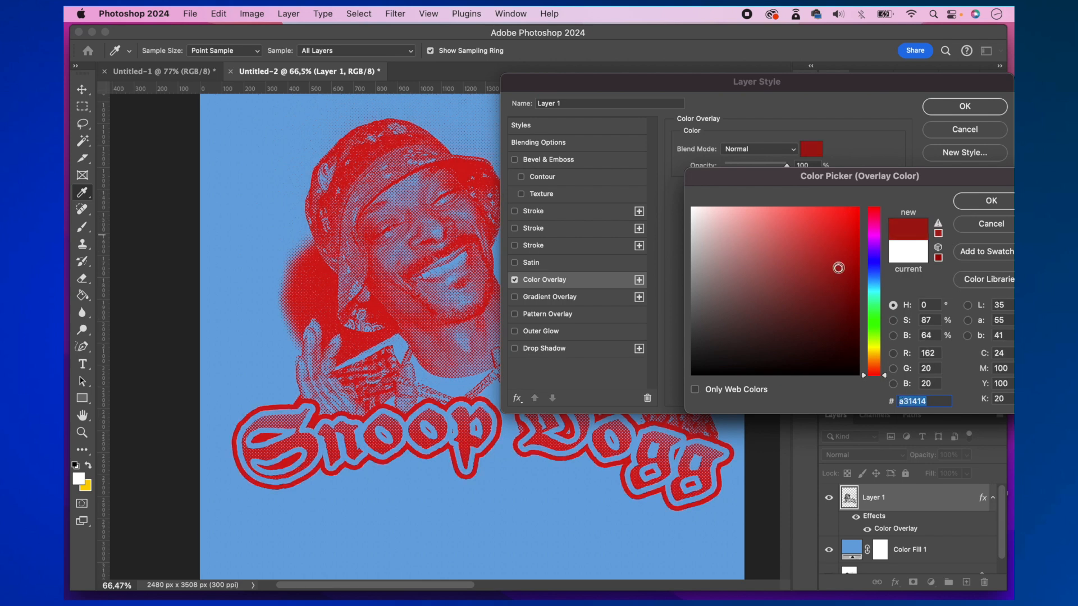
click(872, 265)
drag(831, 287, 835, 291)
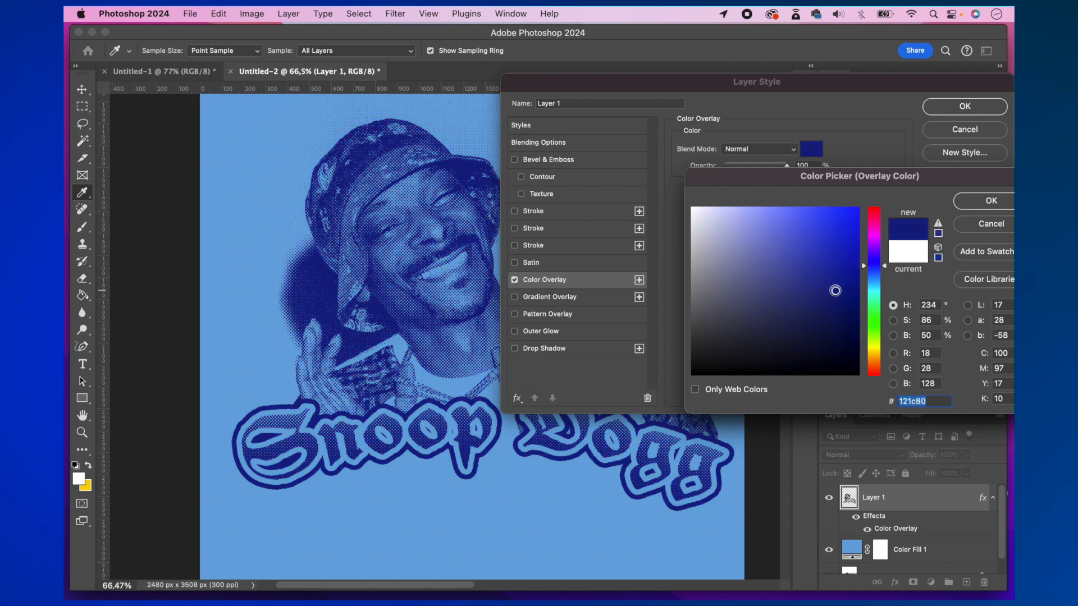
click(983, 204)
click(965, 107)
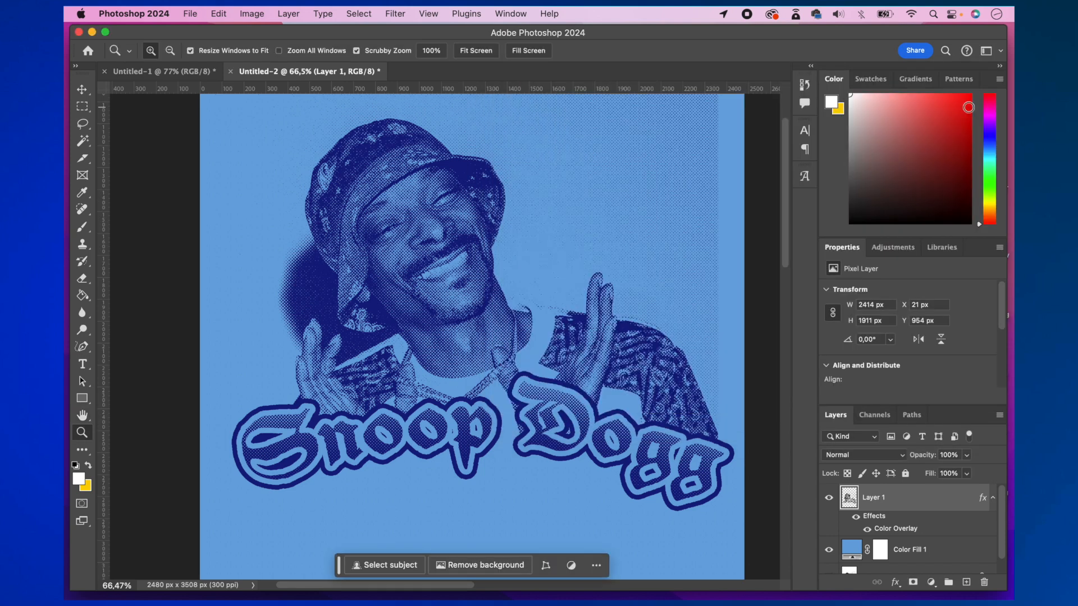